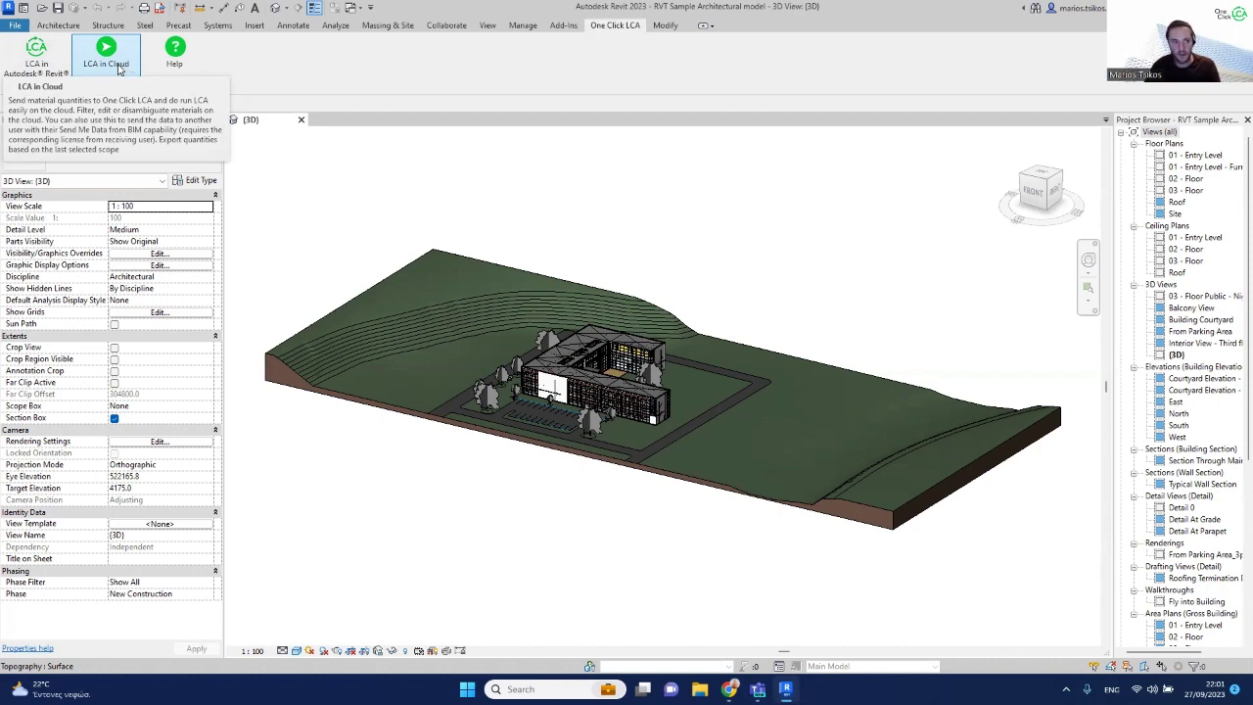
- Send the Revit model's material quantities to One Click LCA in the cloud, choosing project 00 BIM Demo and design Revit Import
left_click(125, 73)
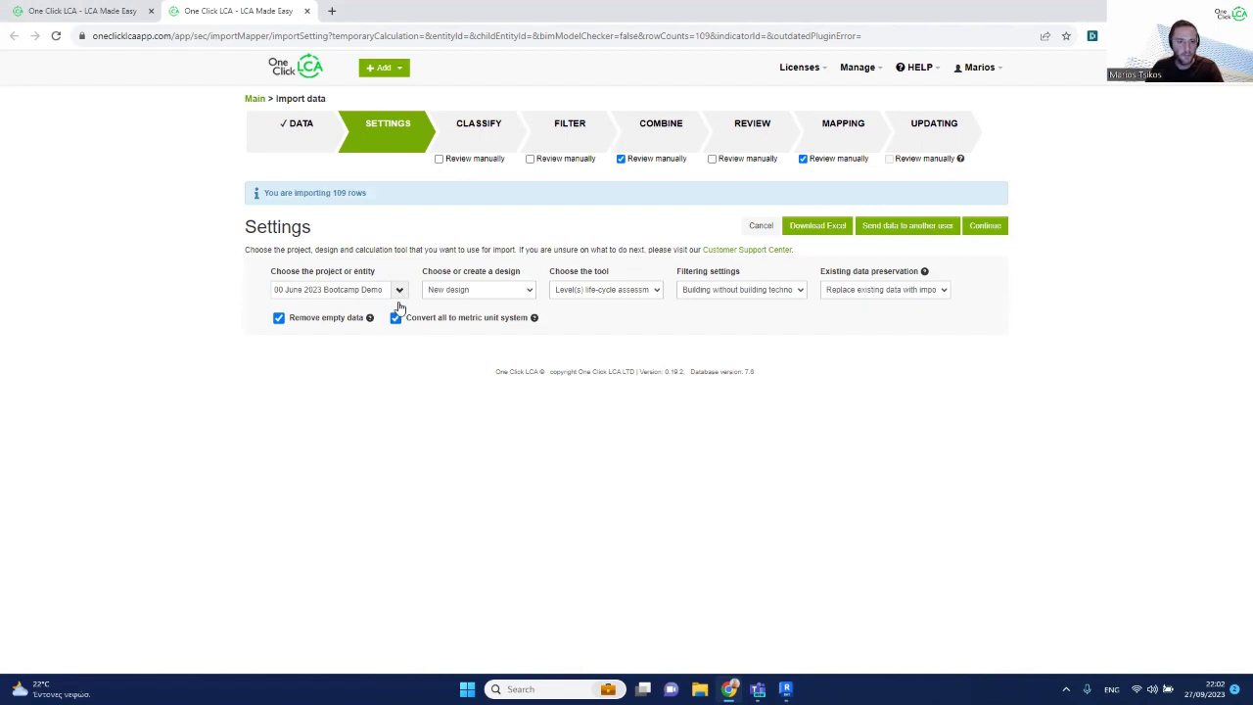
left_click(399, 291)
scroll(304, 586, "down", 1)
left_click(303, 584)
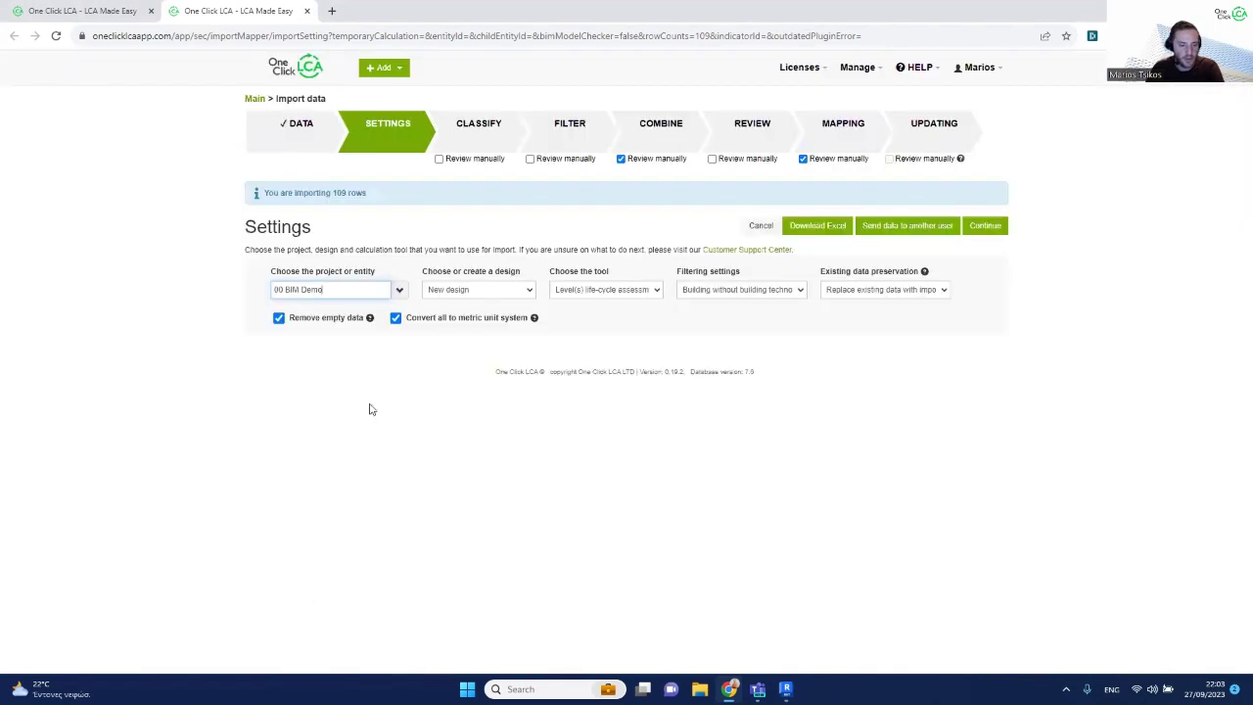
left_click(528, 292)
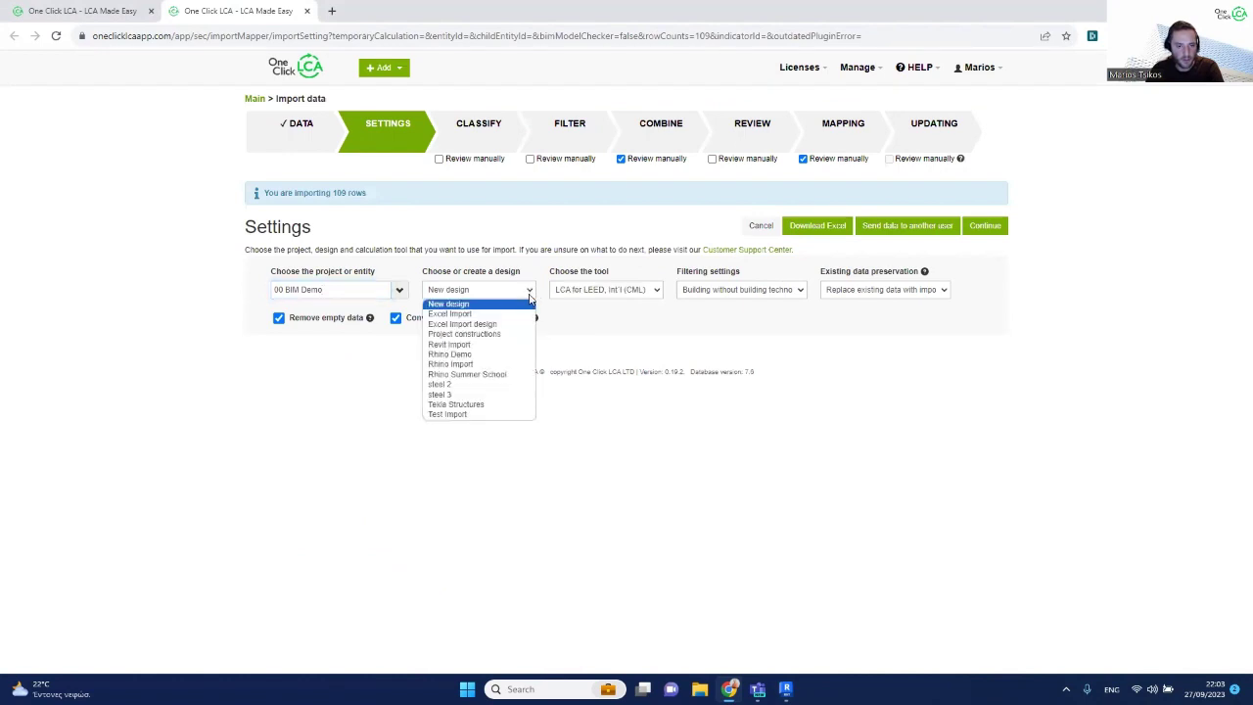
left_click(466, 347)
- Set the calculation tool to Life Cycle Carbon - Global and the filtering settings to All data
left_click(639, 291)
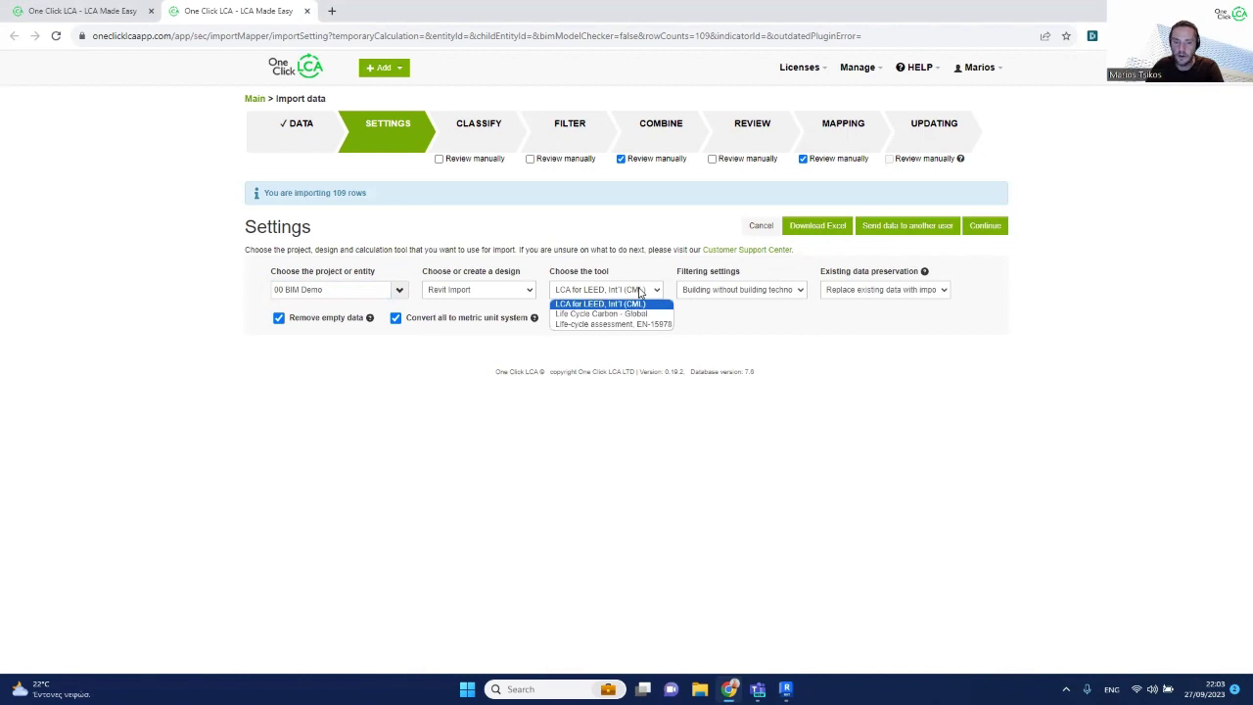
key("Escape")
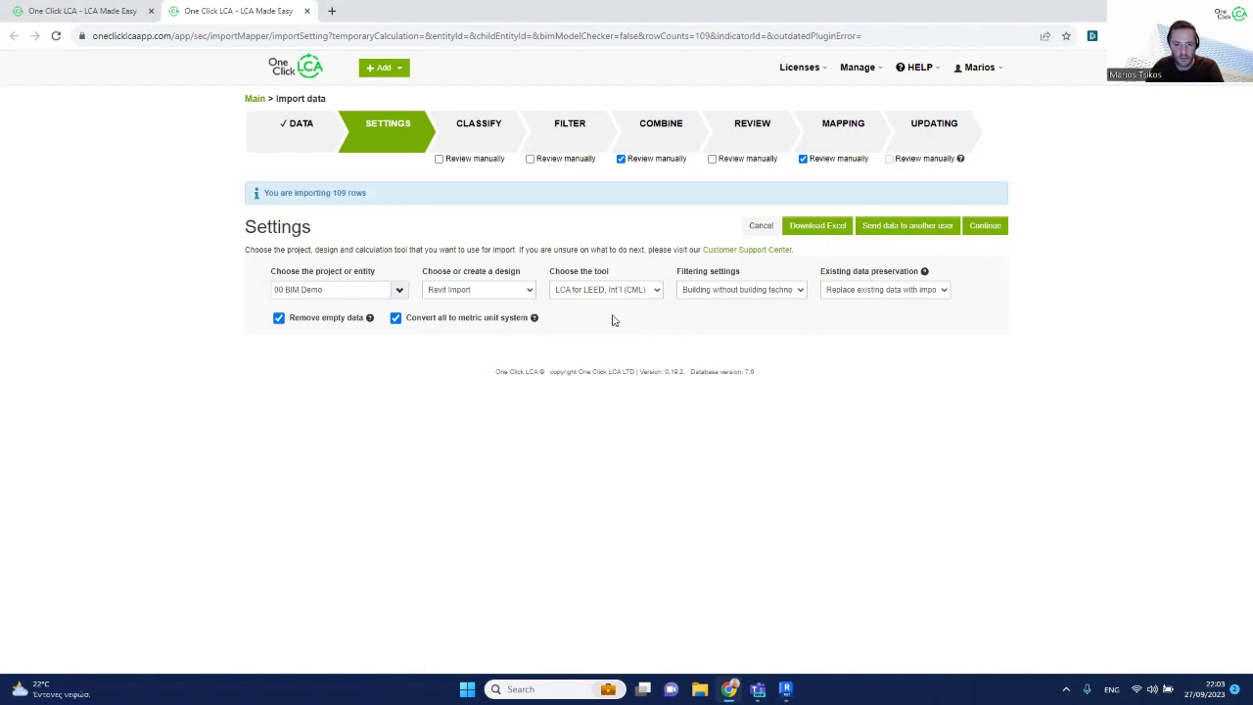
left_click(799, 291)
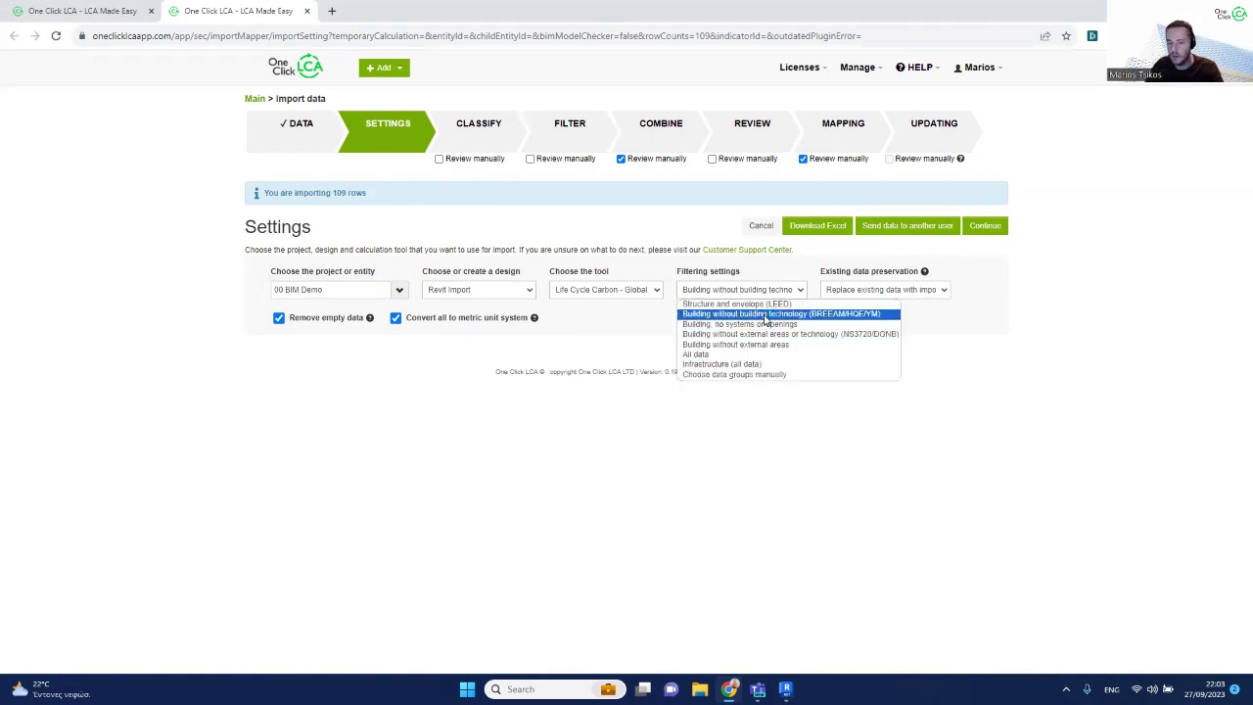
left_click(729, 356)
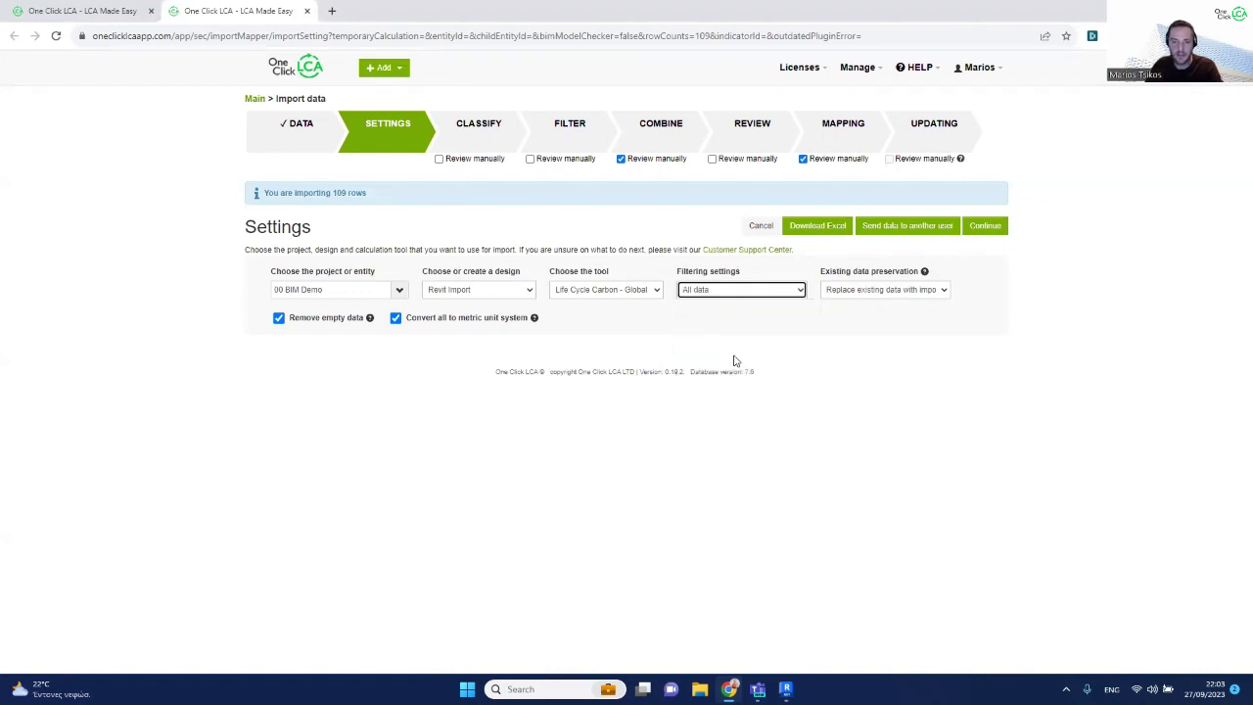
- Import with Replace existing data with imported data, confirm the overwrite, and accept the preset grouping criteria to reach the mapping stage
left_click(927, 292)
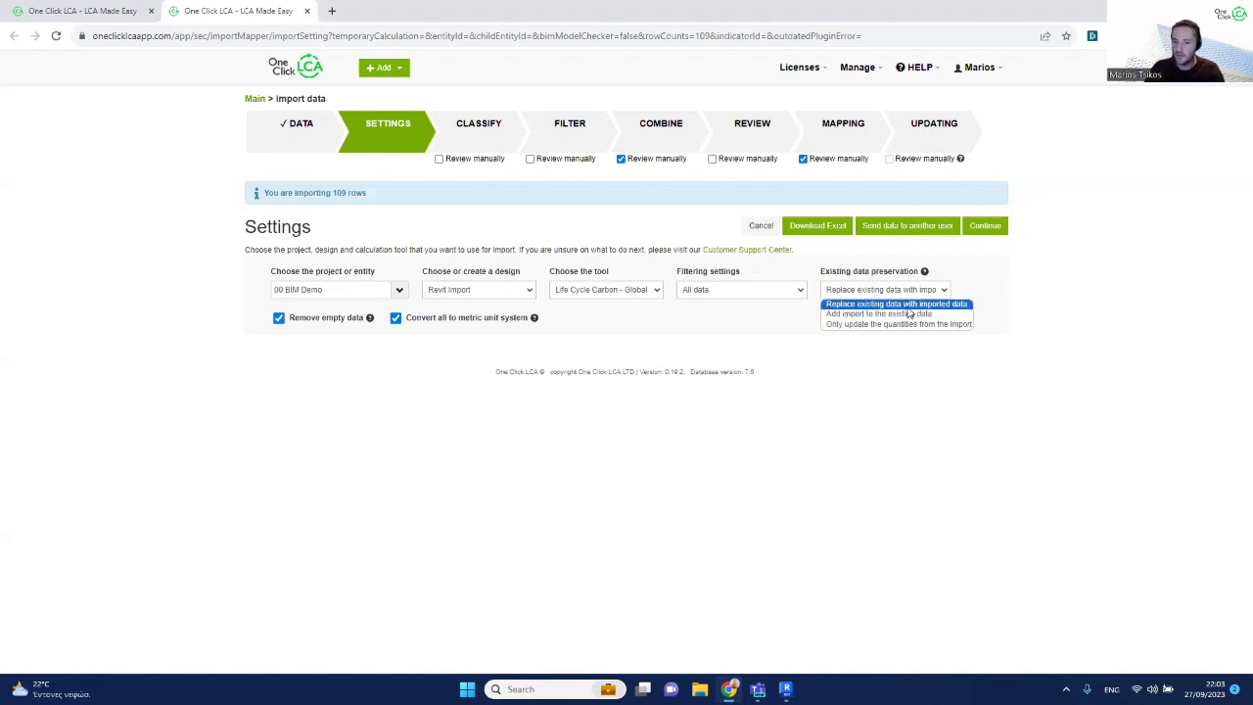
left_click(909, 309)
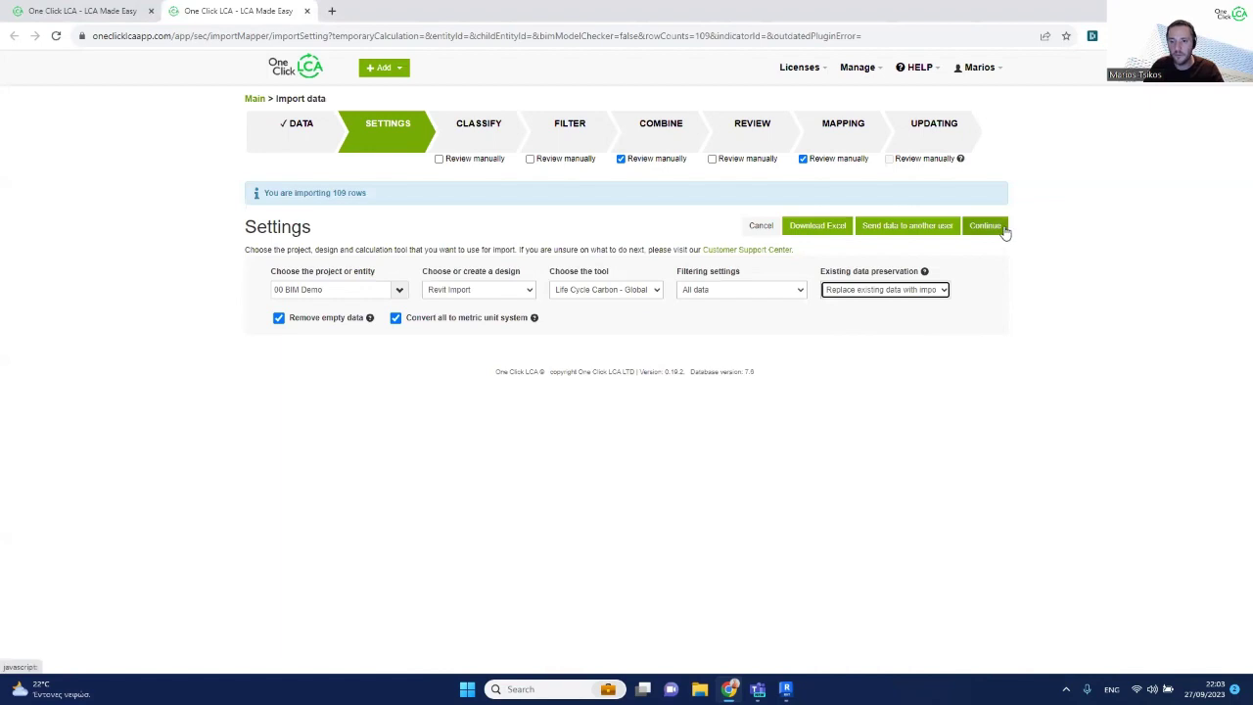
left_click(993, 241)
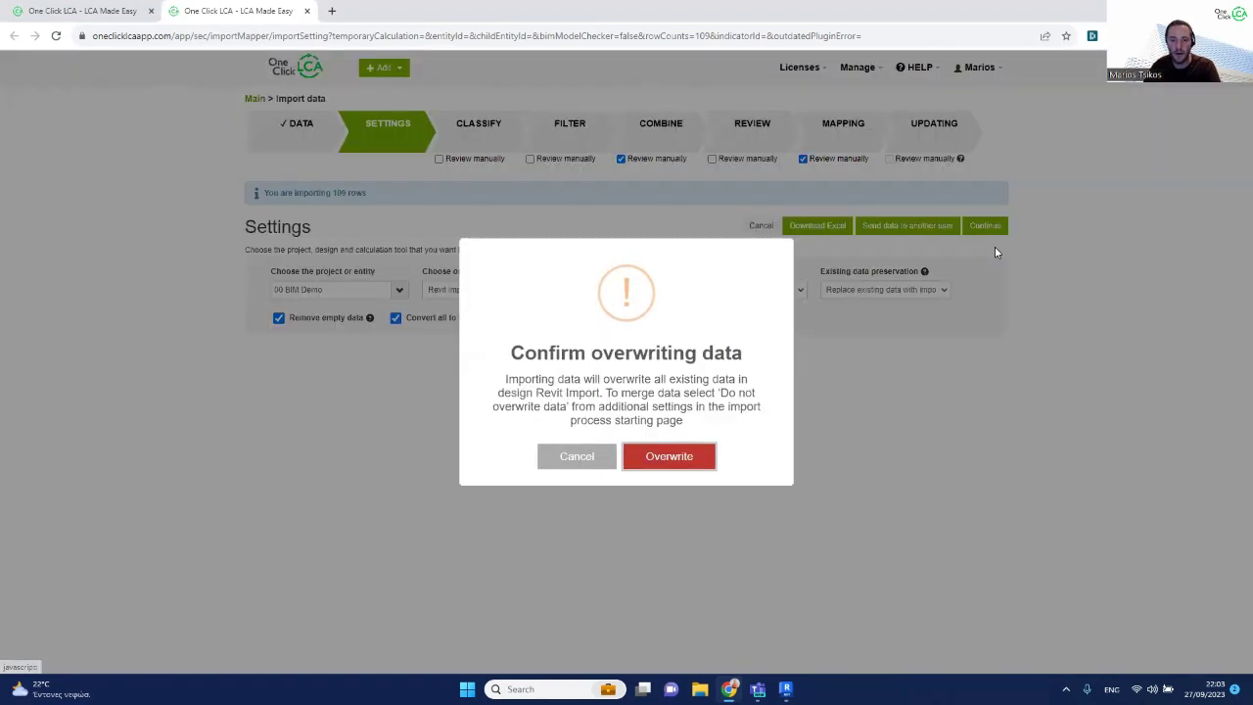
left_click(670, 456)
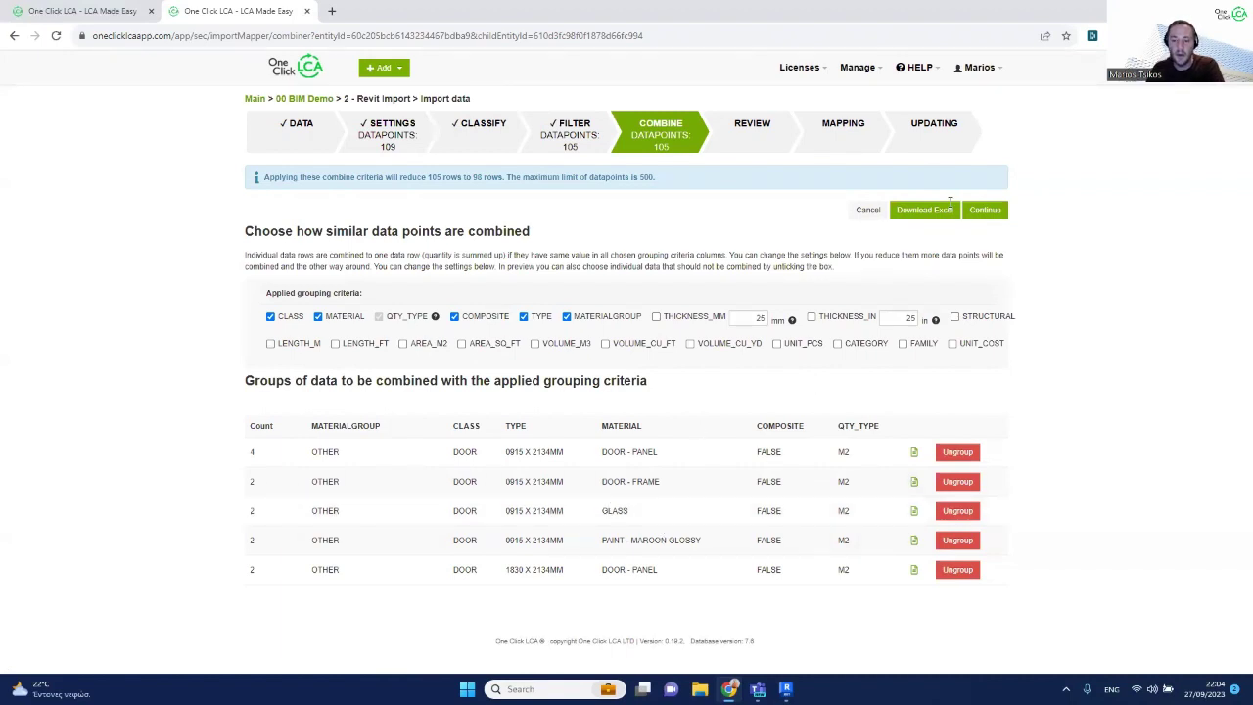
left_click(985, 211)
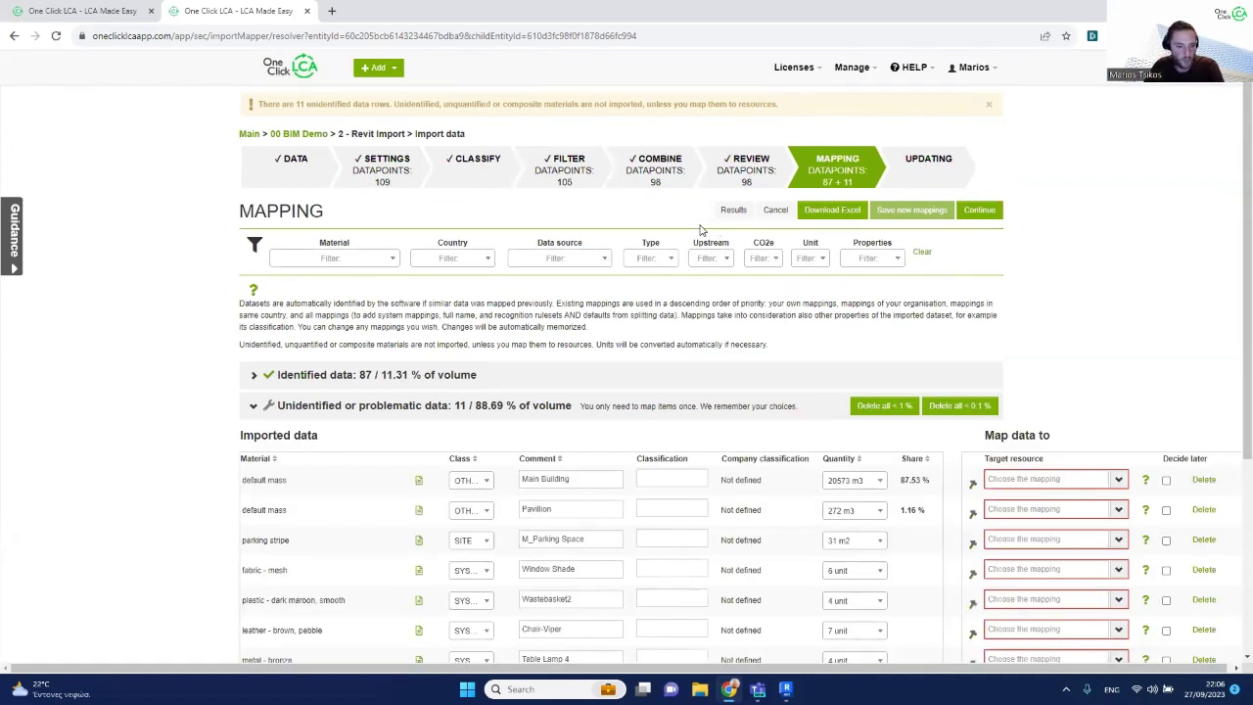
- Expand the identified data and examine its materials and mapped resources down to the unidentified rows
left_click(345, 382)
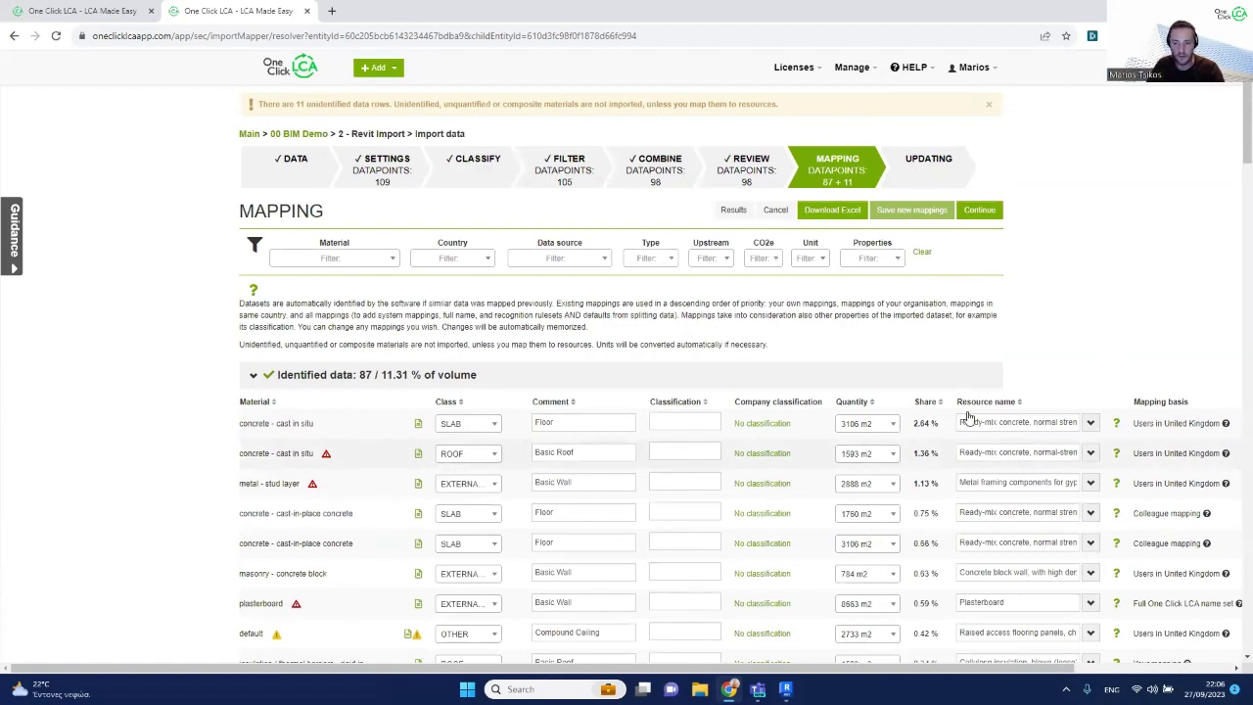
scroll(632, 391, "down", 12)
scroll(366, 423, "down", 15)
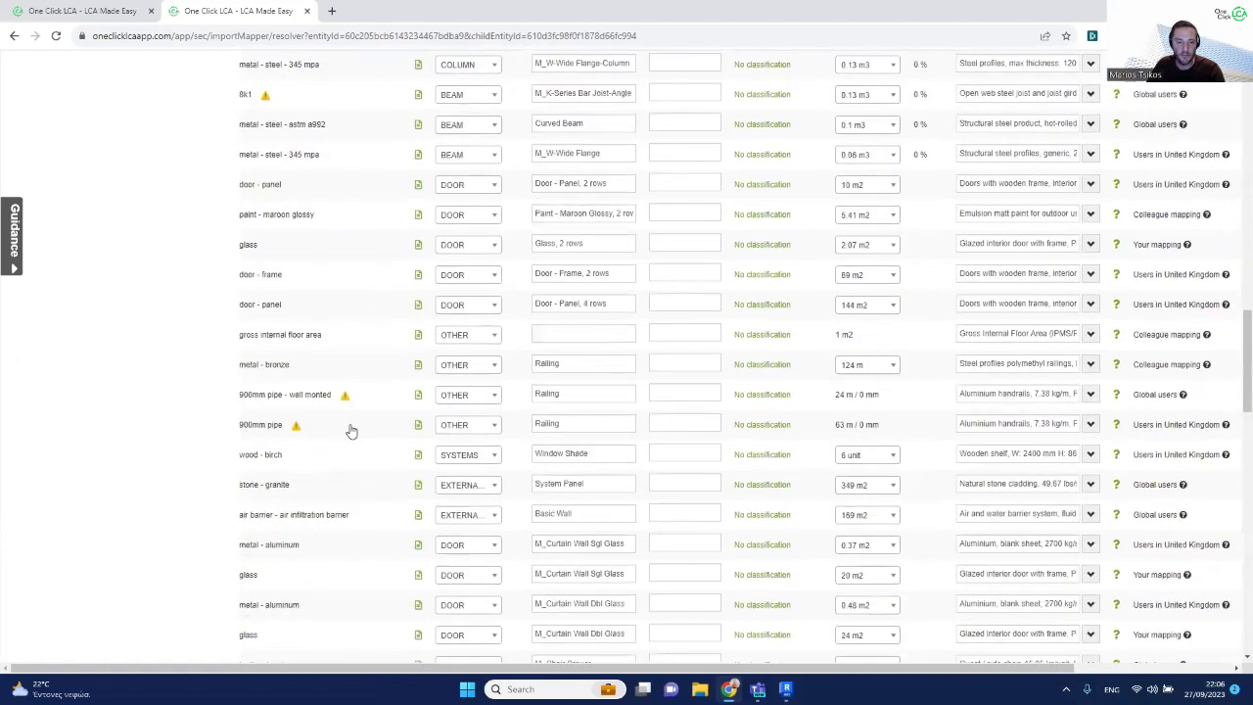
scroll(342, 430, "up", 1)
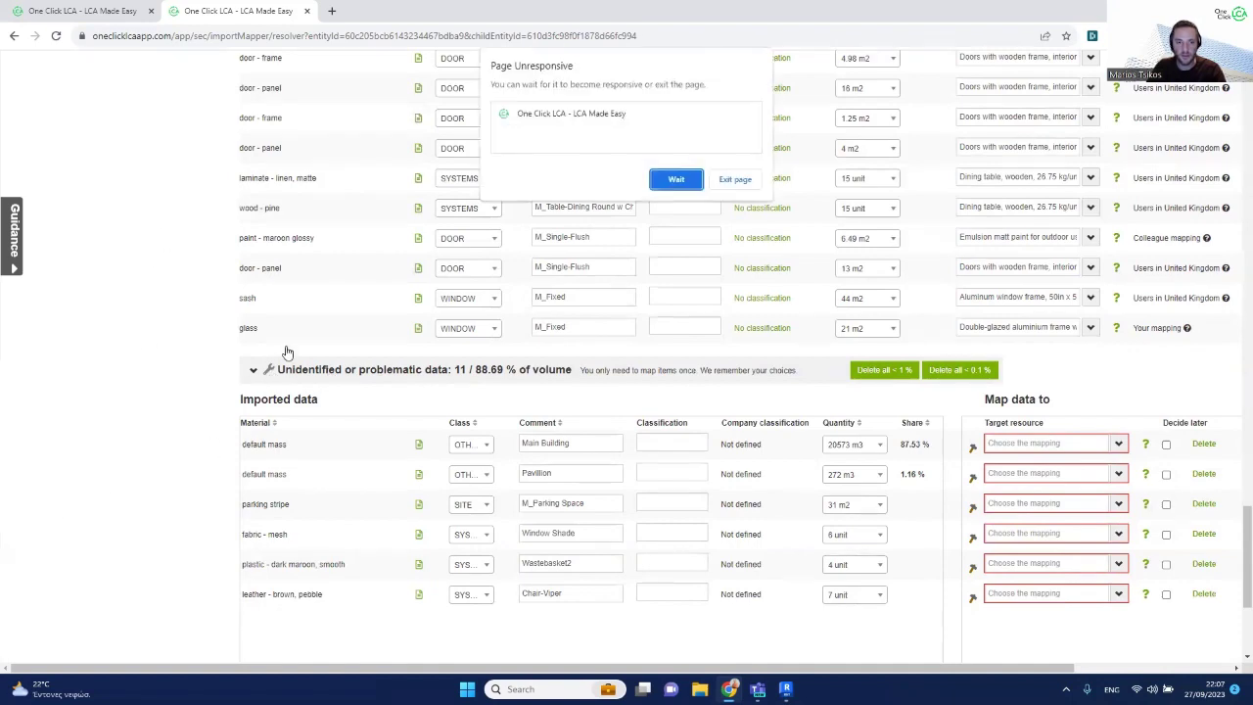
left_click(669, 182)
scroll(398, 391, "up", 5)
scroll(397, 391, "up", 15)
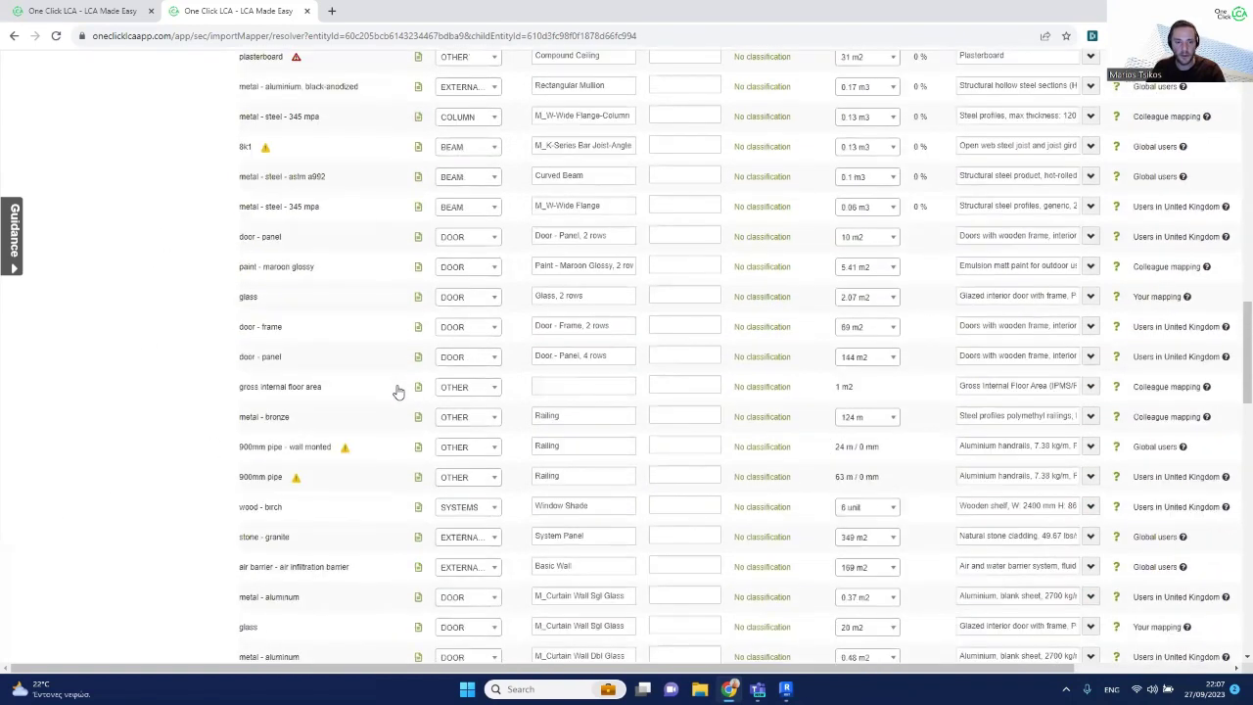
scroll(397, 392, "up", 3)
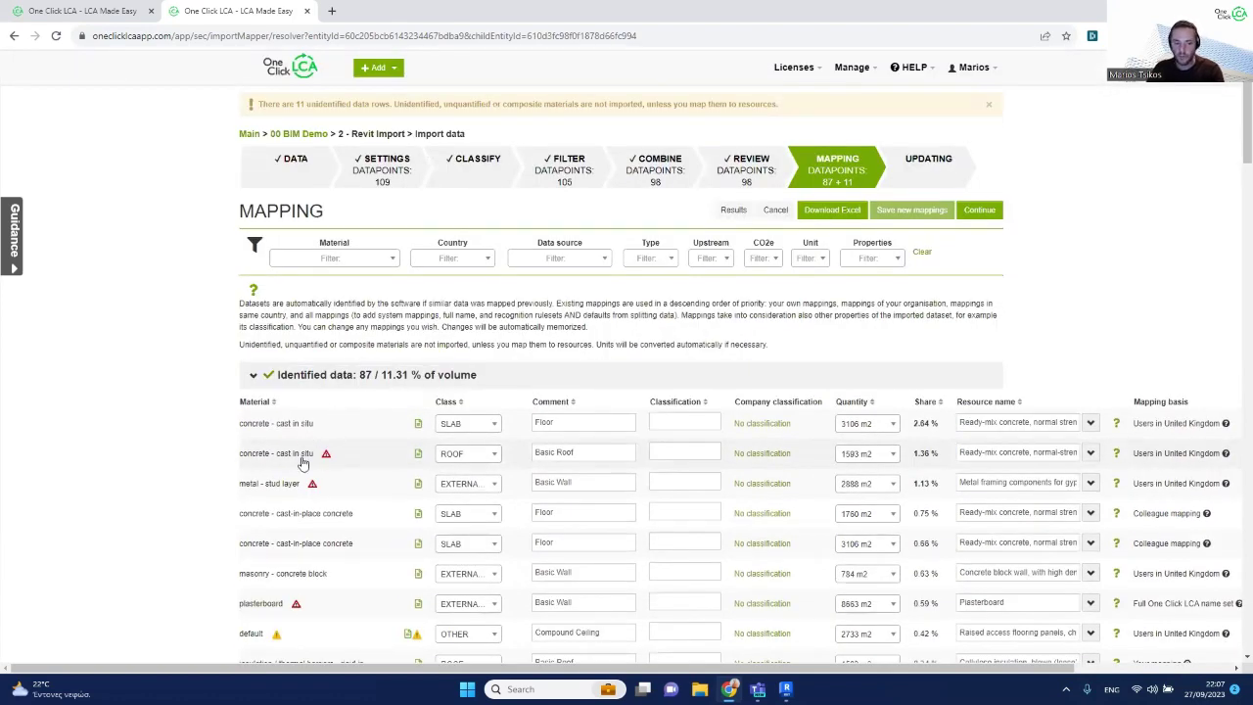
scroll(307, 435, "down", 1)
scroll(307, 440, "down", 1)
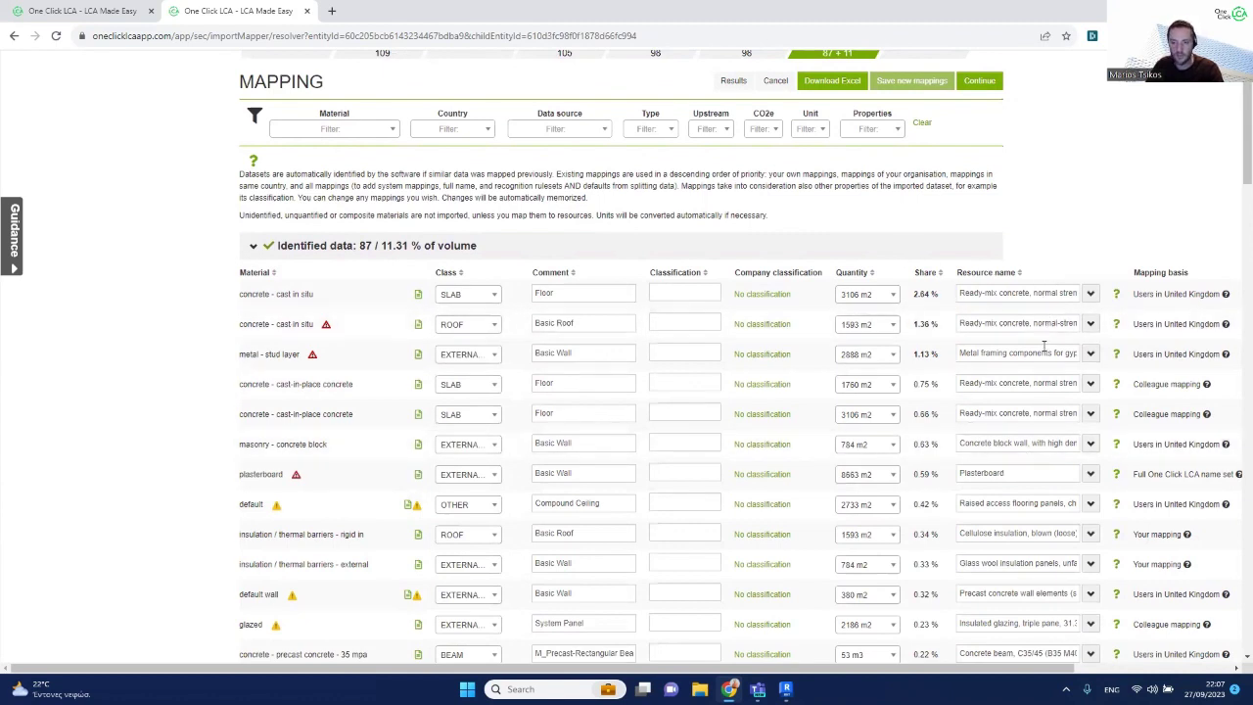
- Inspect the data card of the concrete resource mapped to the first cast in situ slab, and examine the materials' mapping basis
left_click(1116, 295)
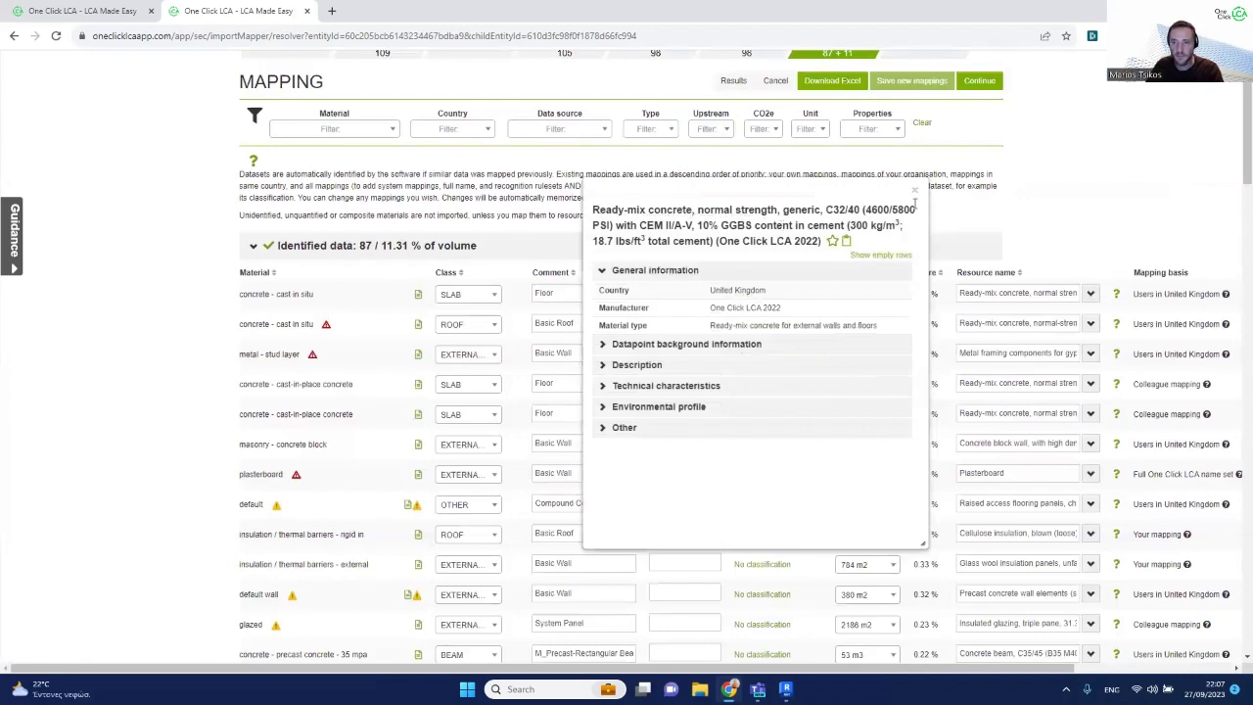
left_click(917, 195)
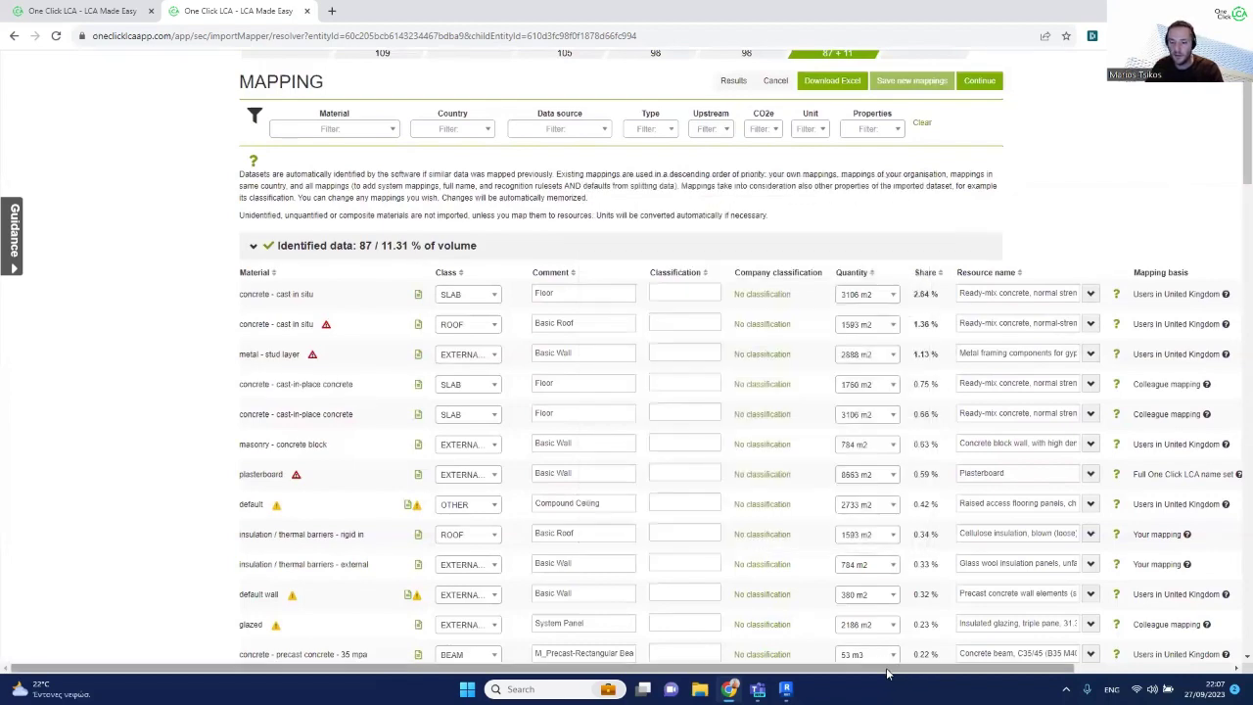
left_click_drag(892, 668, 1039, 664)
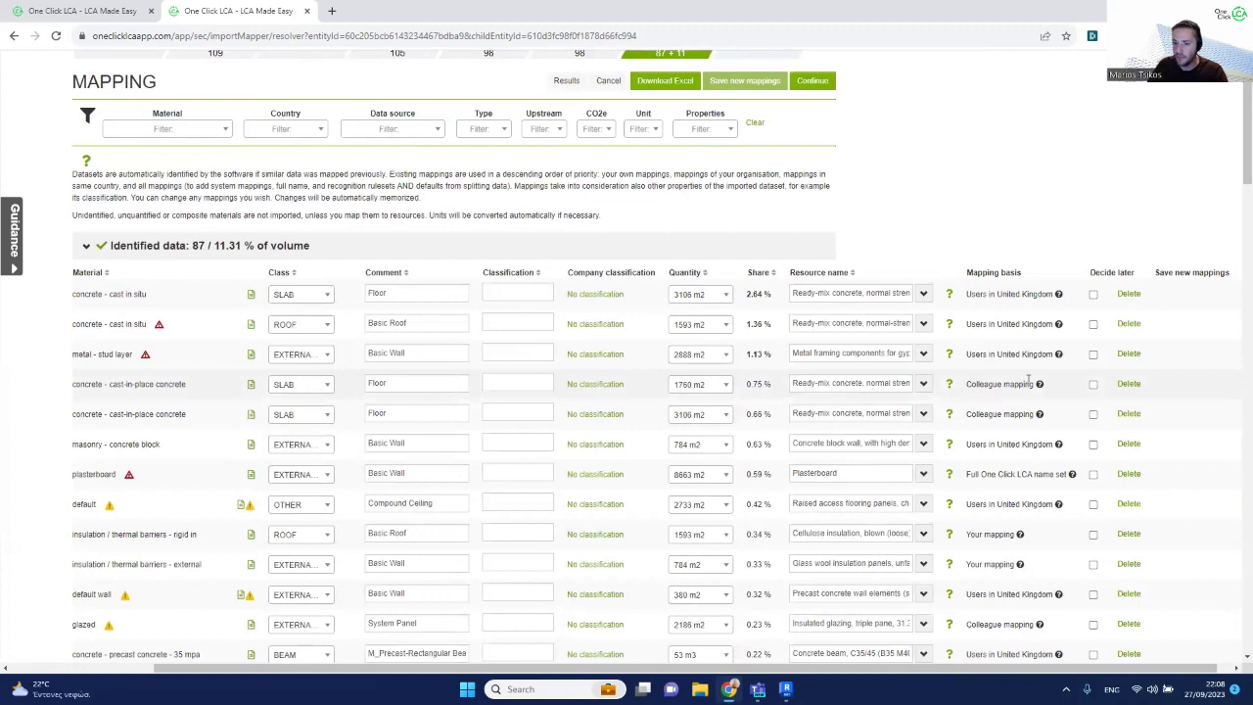
mouse_move(1043, 388)
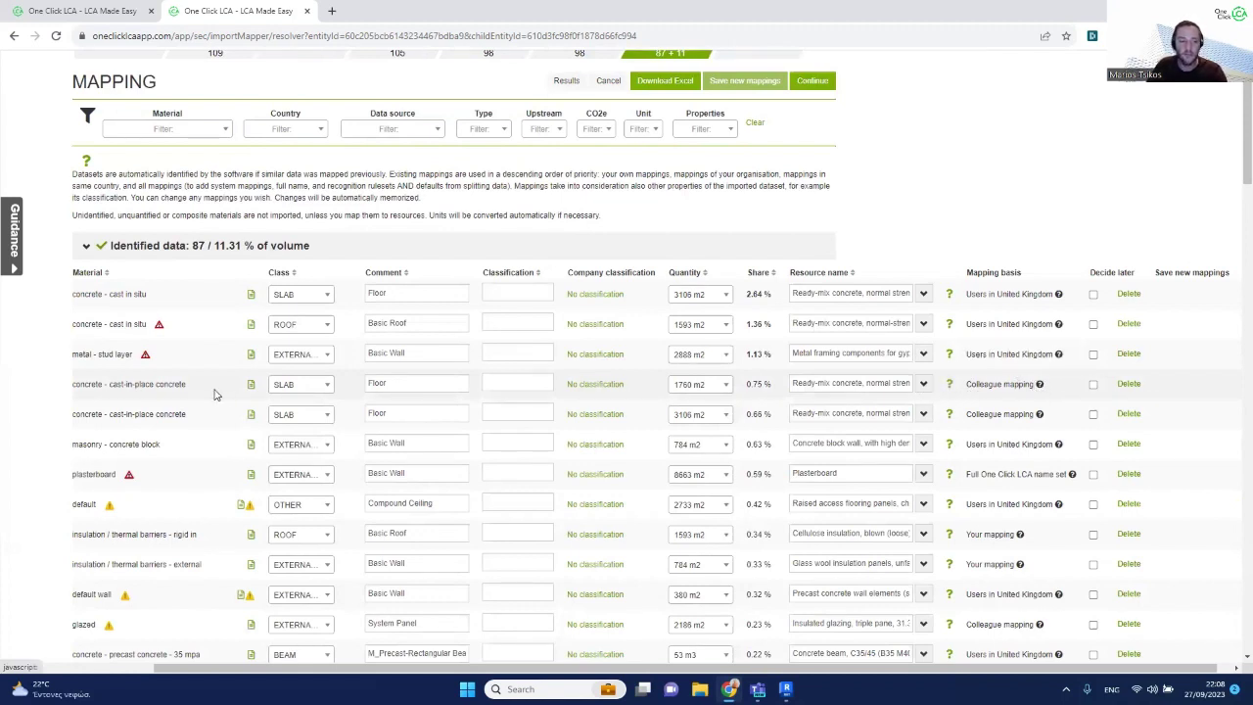
mouse_move(217, 394)
left_mouse_down()
mouse_move(74, 384)
mouse_move(209, 390)
left_mouse_up()
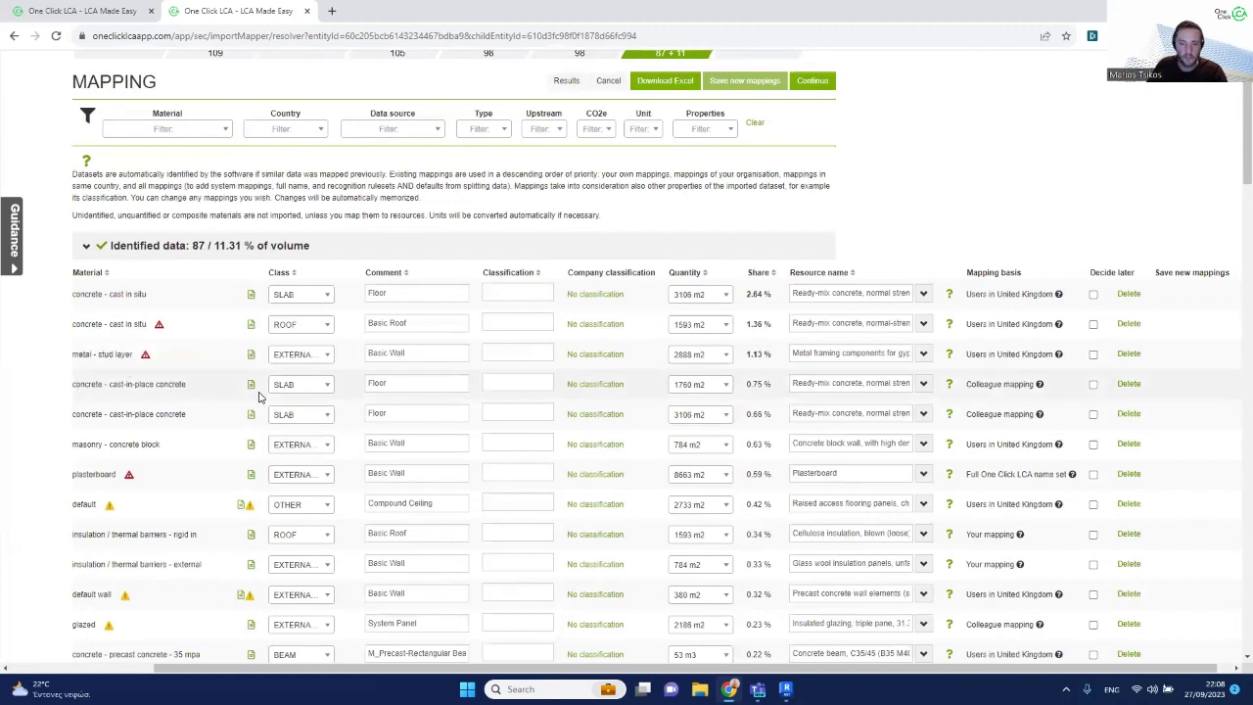
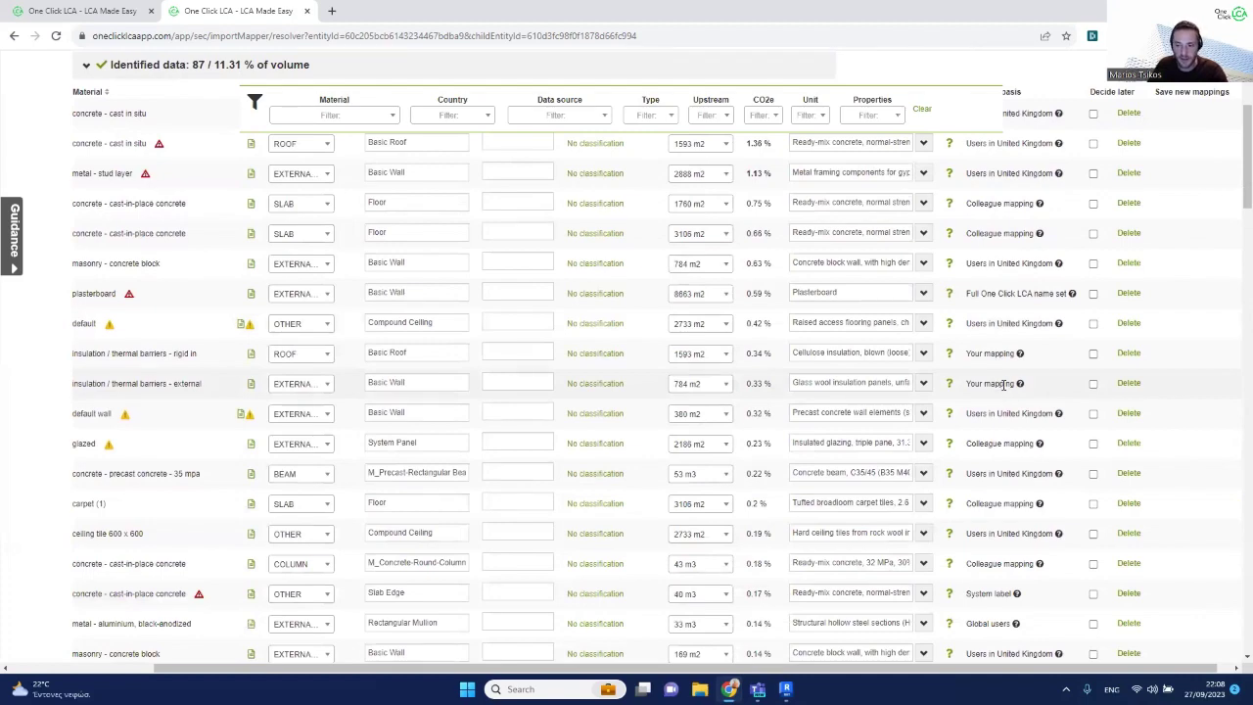
scroll(1005, 392, "down", 1)
scroll(1005, 401, "up", 3)
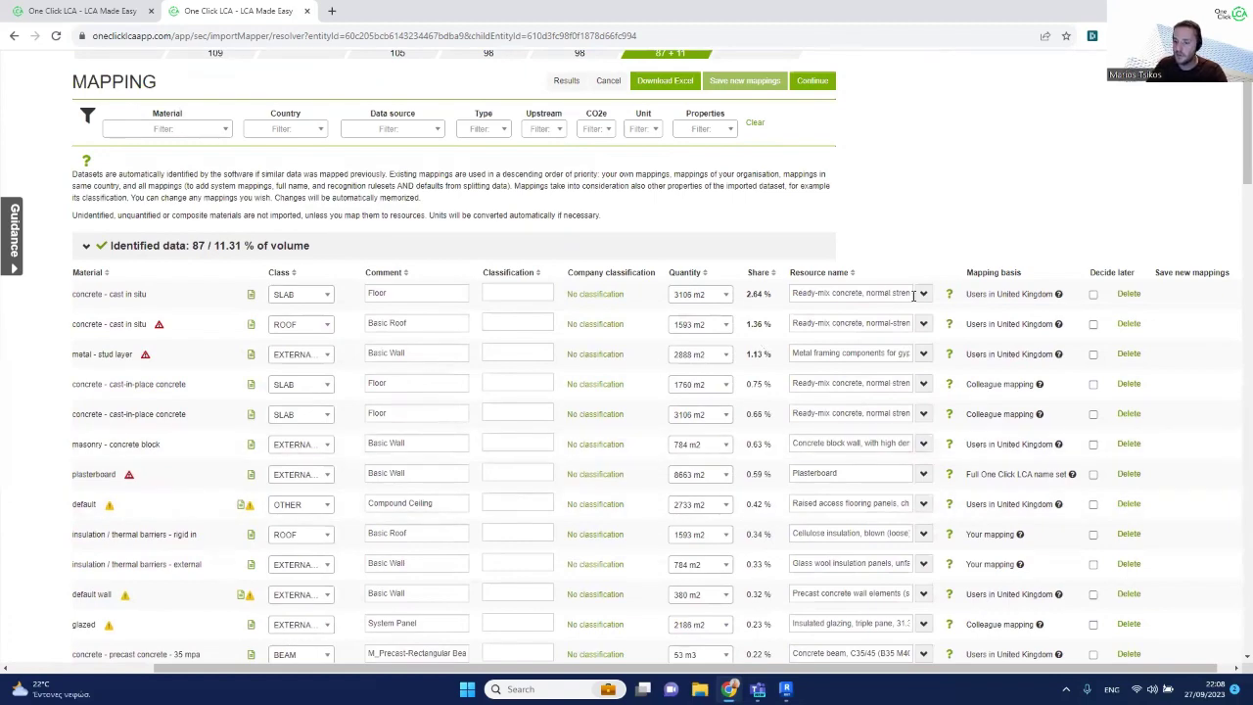
- Look through the mapped resources and view the alternative resources offered for the first cast in situ concrete slab
scroll(1083, 366, "down", 2)
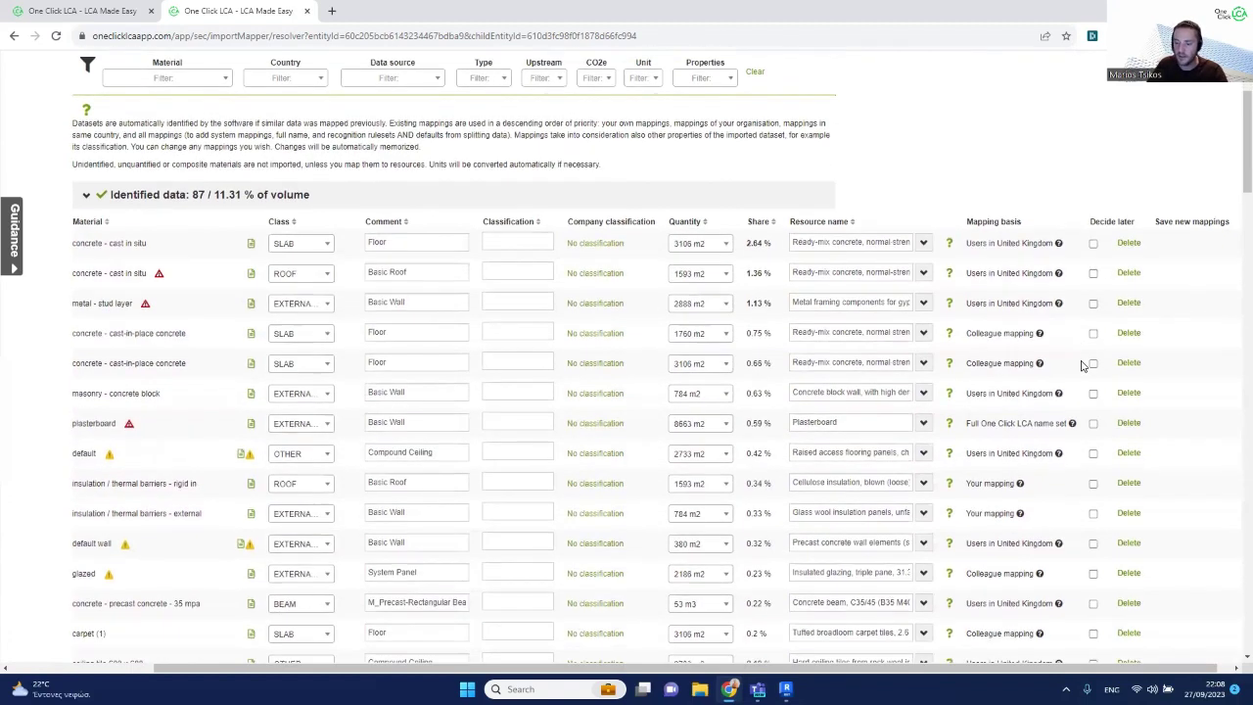
scroll(1086, 372, "down", 1)
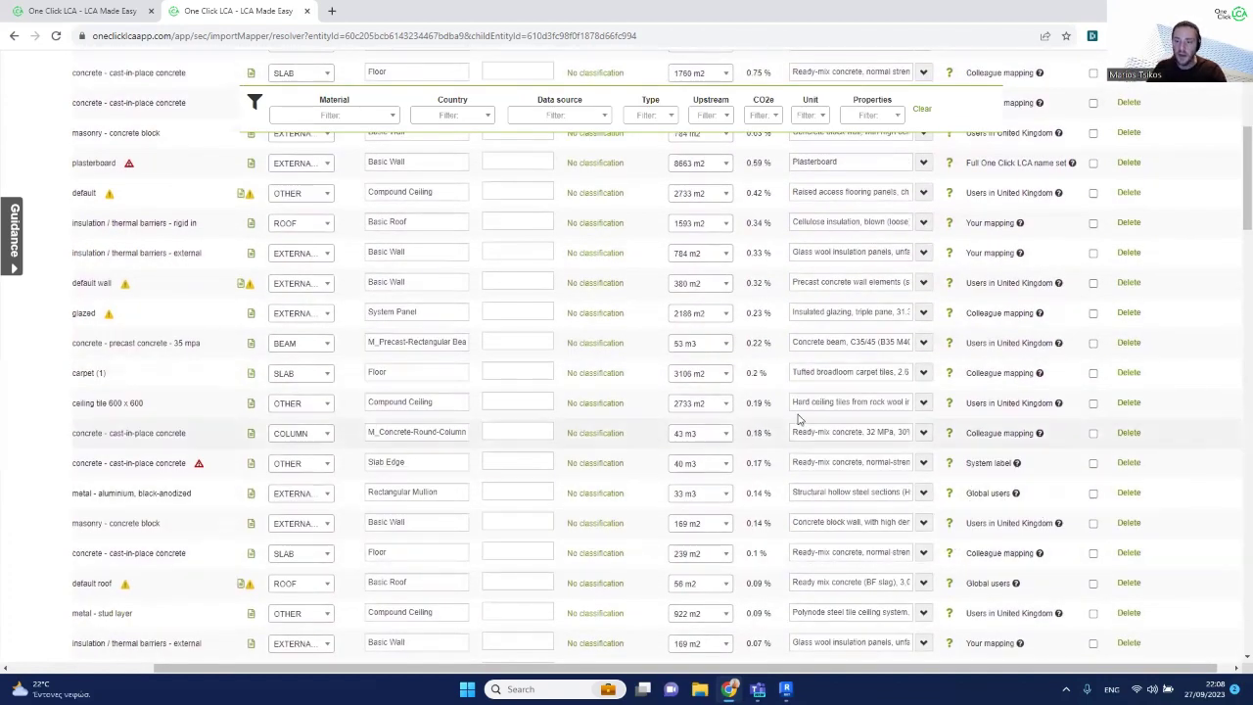
scroll(764, 402, "up", 3)
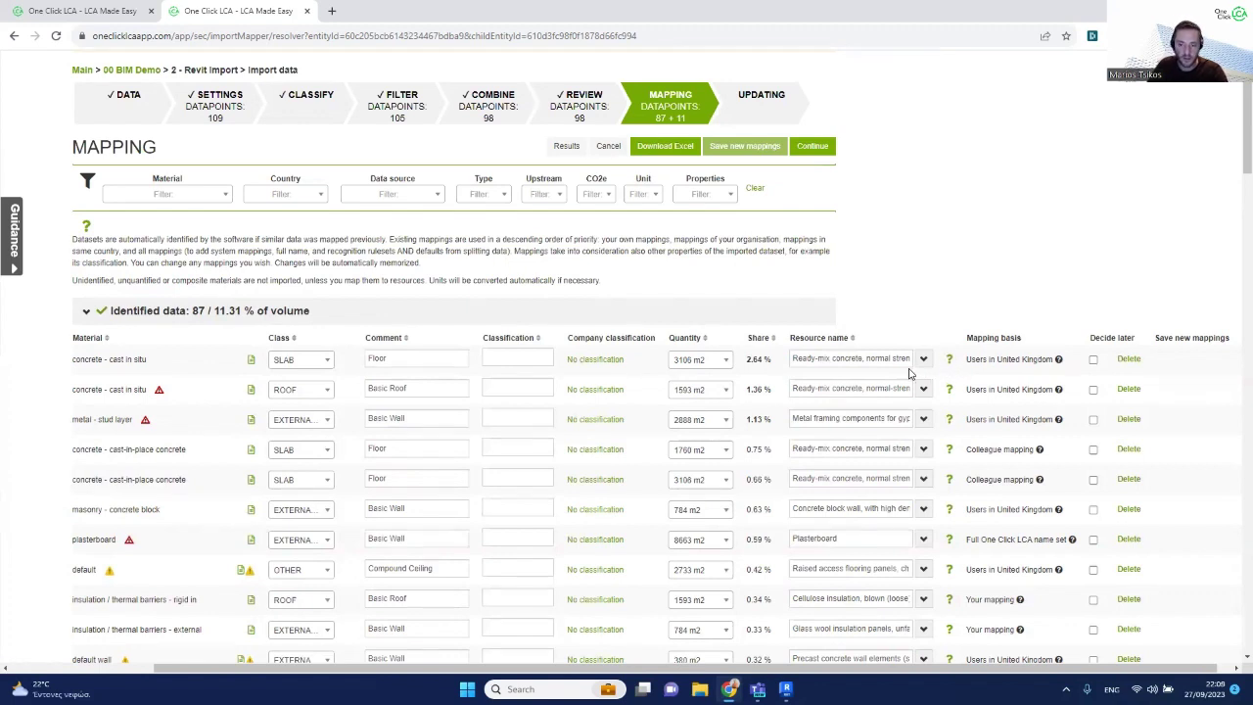
left_click(871, 361)
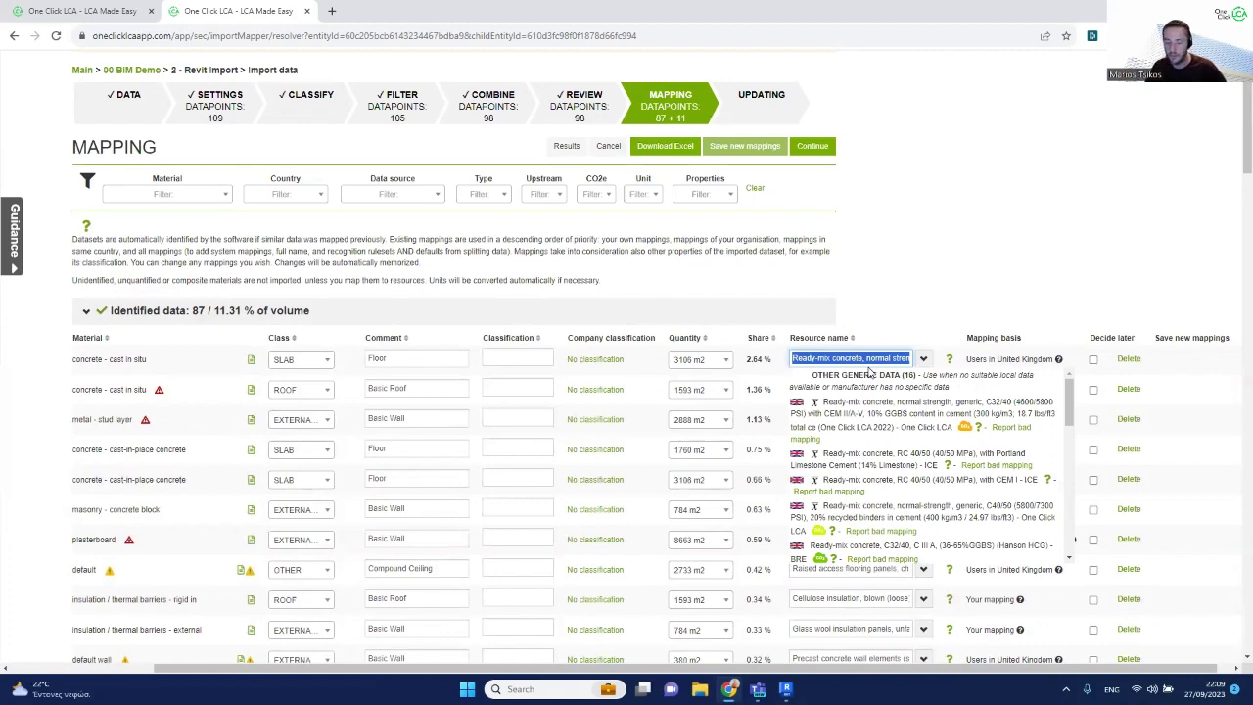
left_click(963, 254)
- Delete the two default mass rows (Main Building and Pavillion) and the parking stripe row from the unidentified data
scroll(717, 368, "down", 15)
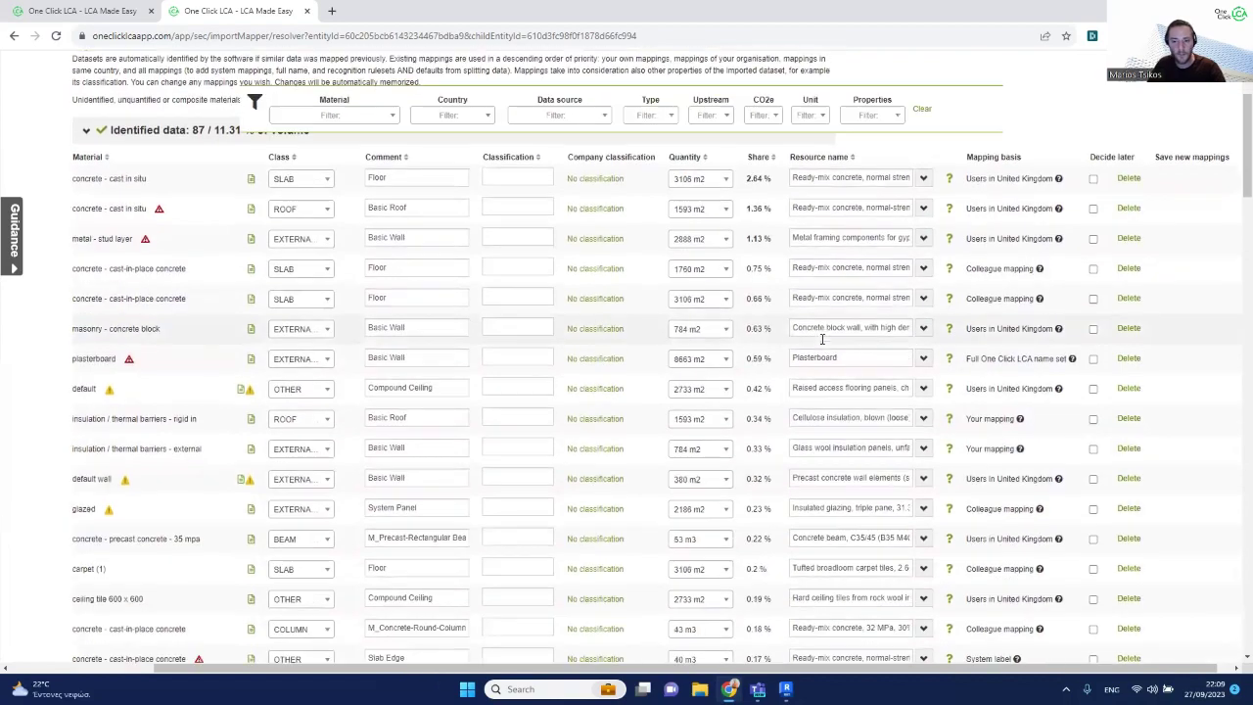
scroll(718, 368, "down", 15)
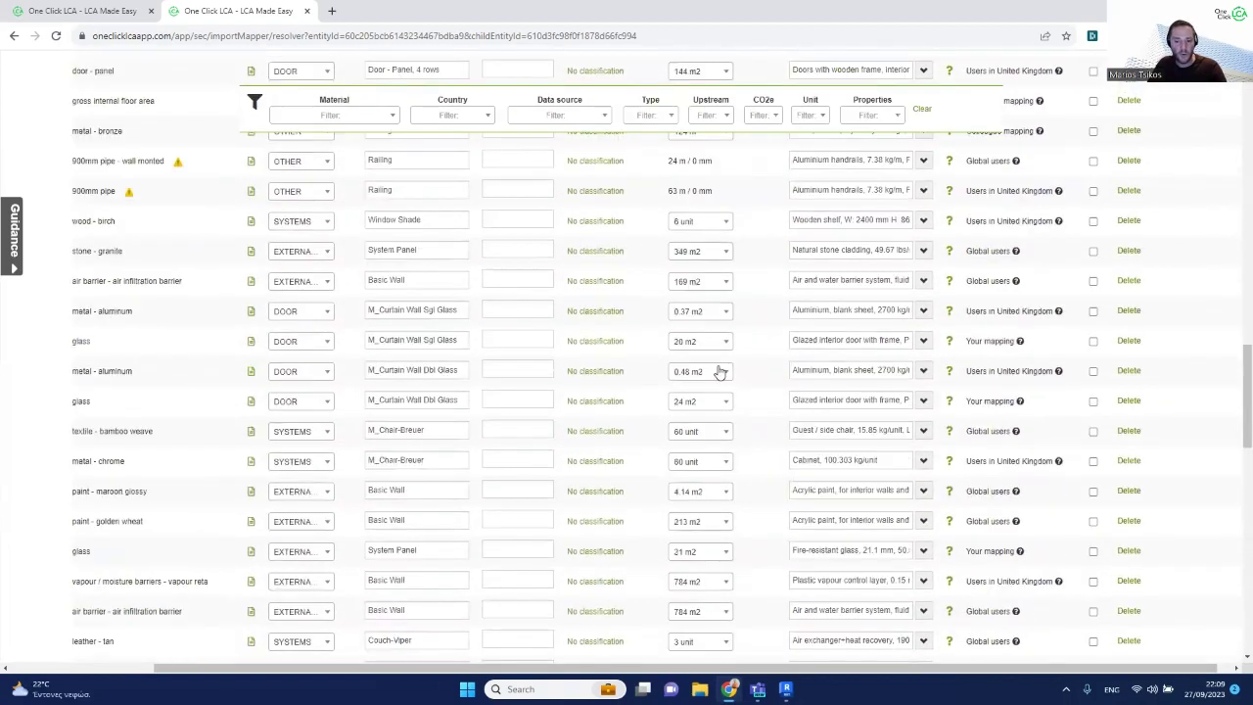
scroll(724, 364, "up", 2)
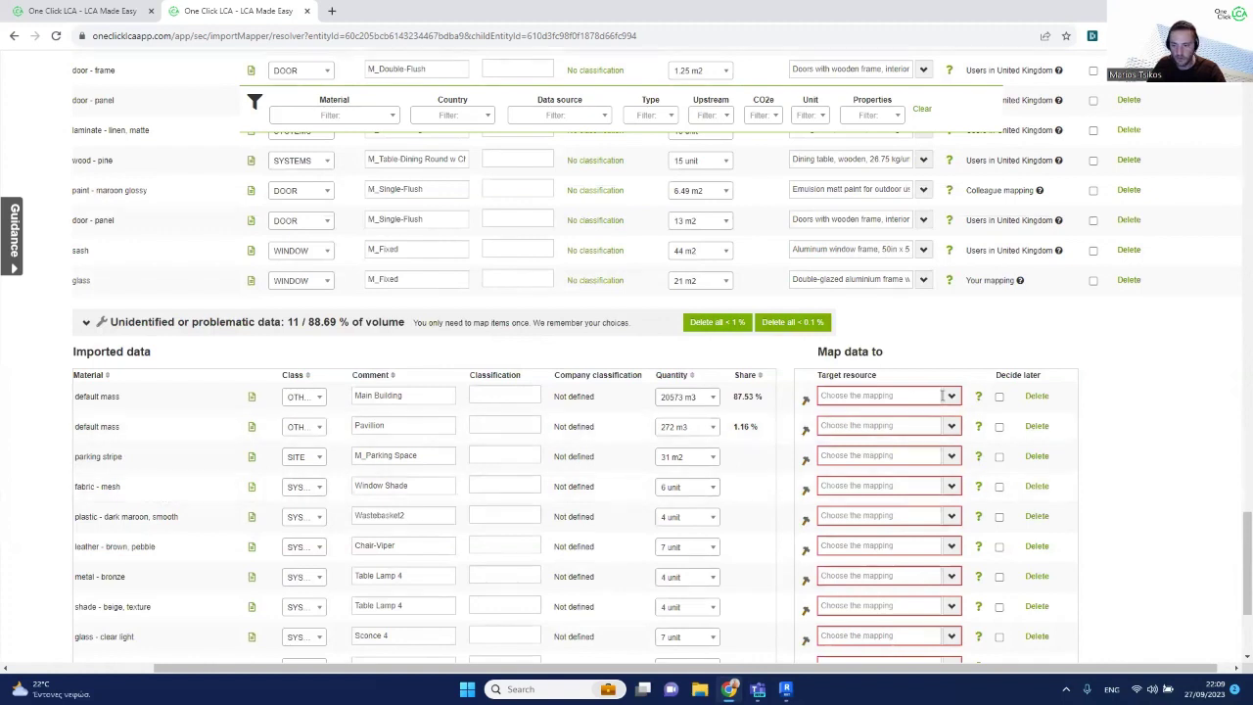
left_click(1045, 404)
left_click(1043, 399)
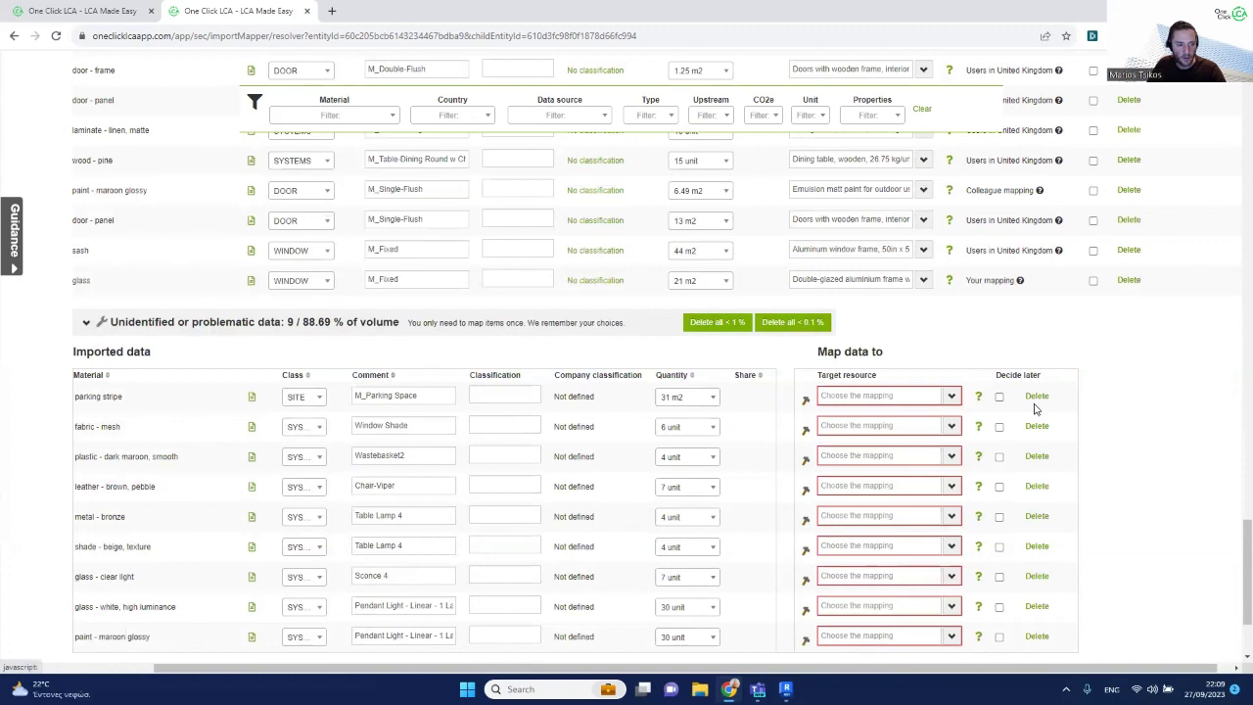
left_click(1036, 397)
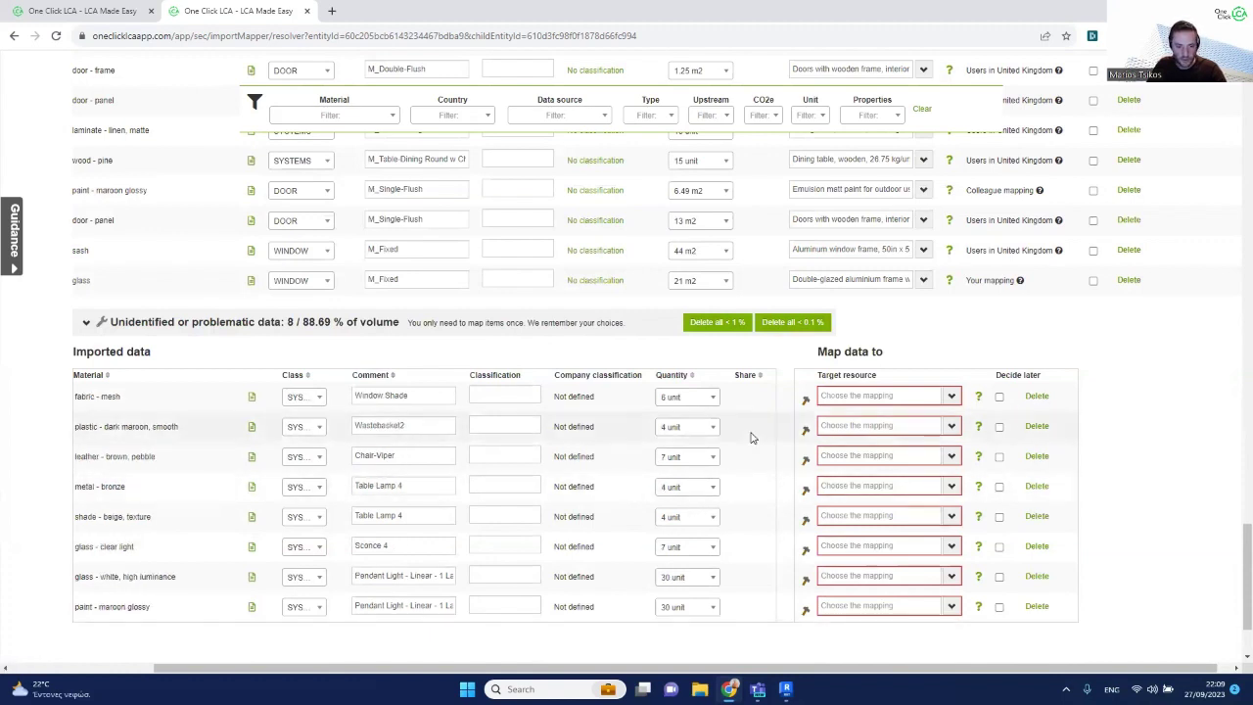
- Mark all eight remaining unidentified rows, from fabric - mesh to paint - maroon glossy, to be decided later
left_click(999, 397)
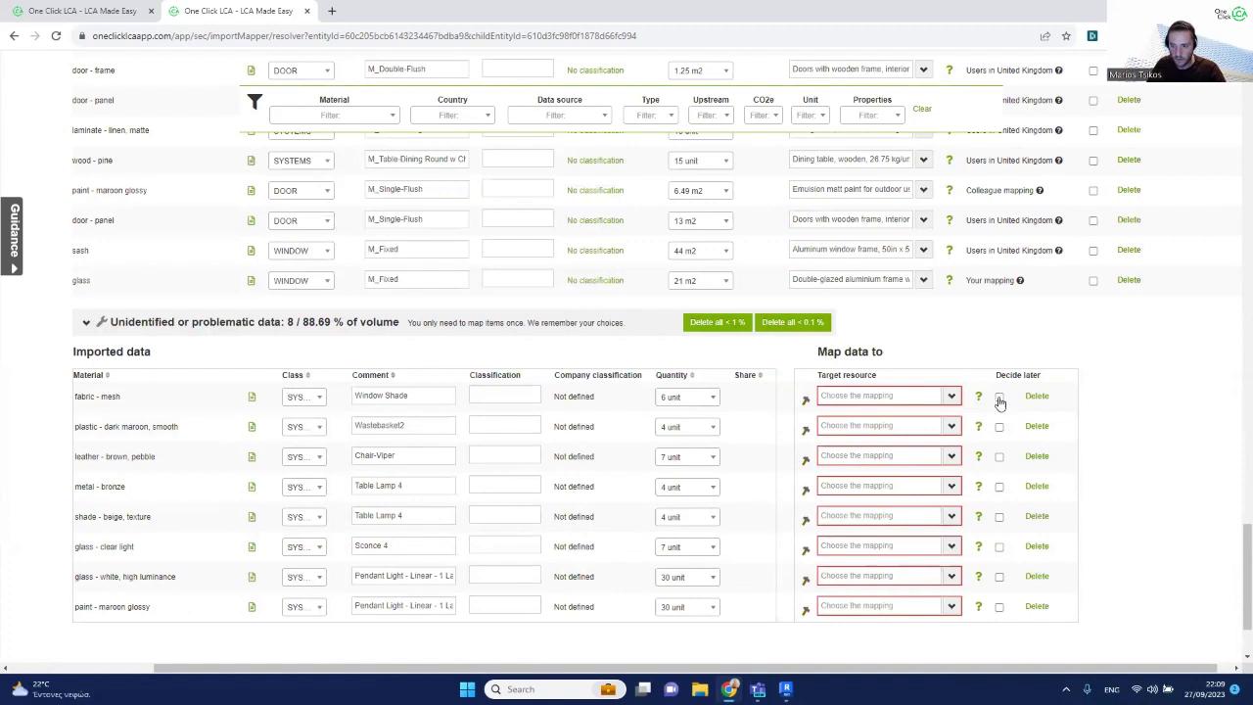
left_click(999, 427)
left_click(999, 456)
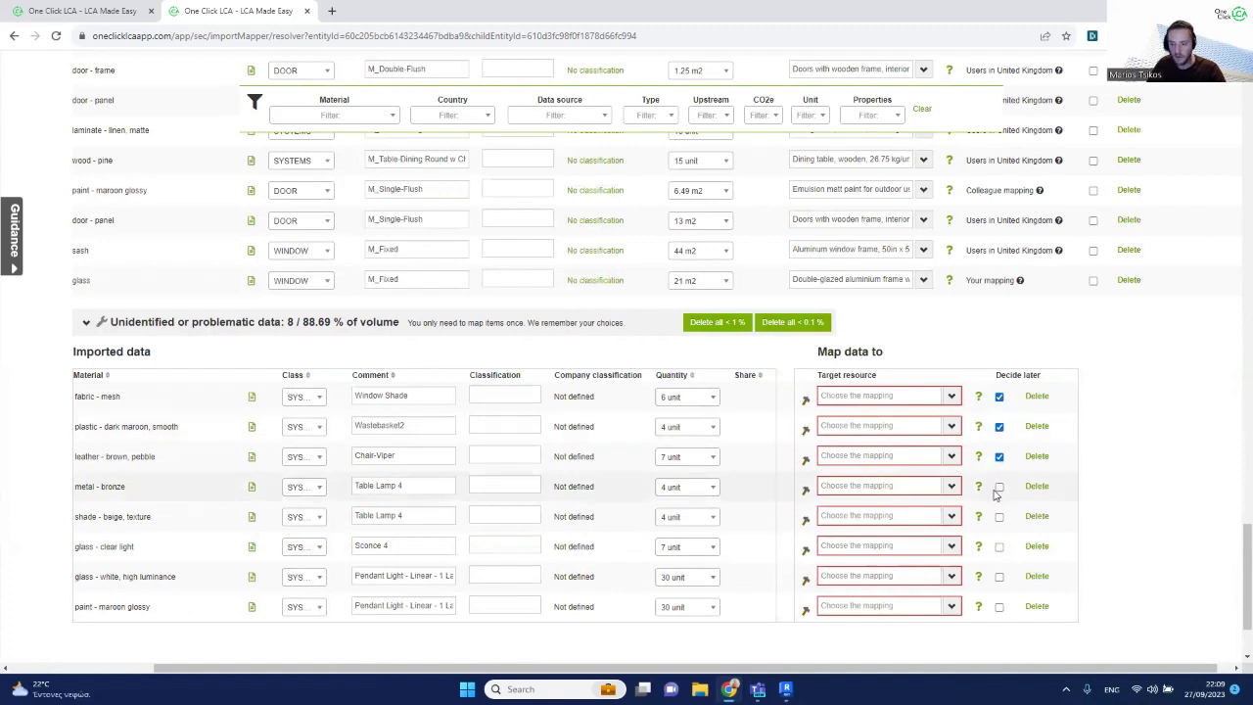
left_click(999, 486)
left_click(999, 517)
left_click(999, 546)
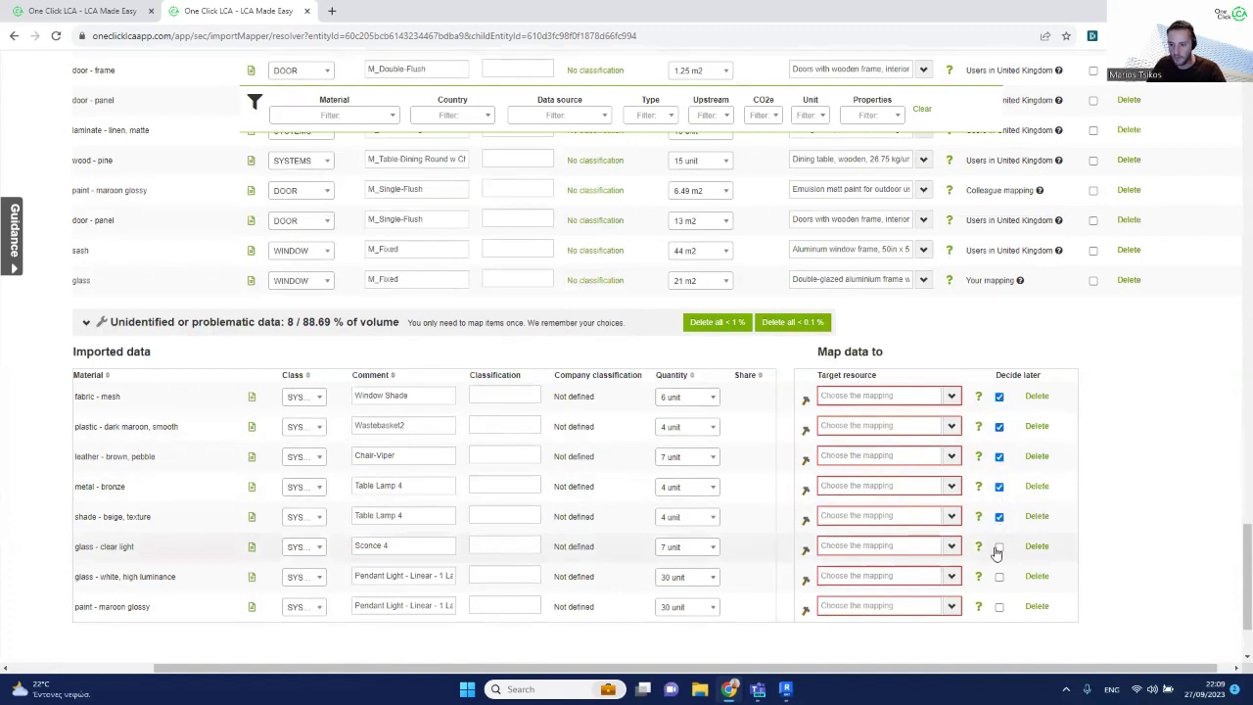
left_click(999, 576)
left_click(999, 605)
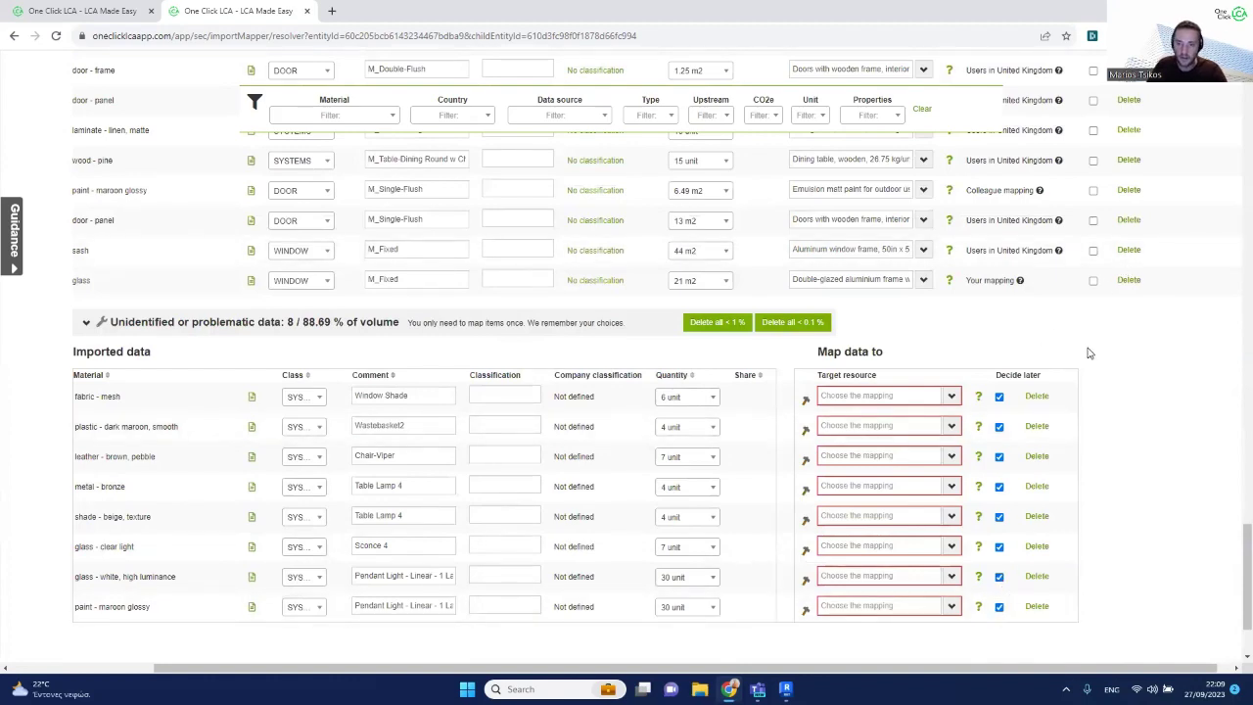
- Finish the mapping and continue the import to the Life Cycle Carbon - Global results of the Revit Import design
scroll(1086, 357, "up", 4)
scroll(1086, 358, "up", 10)
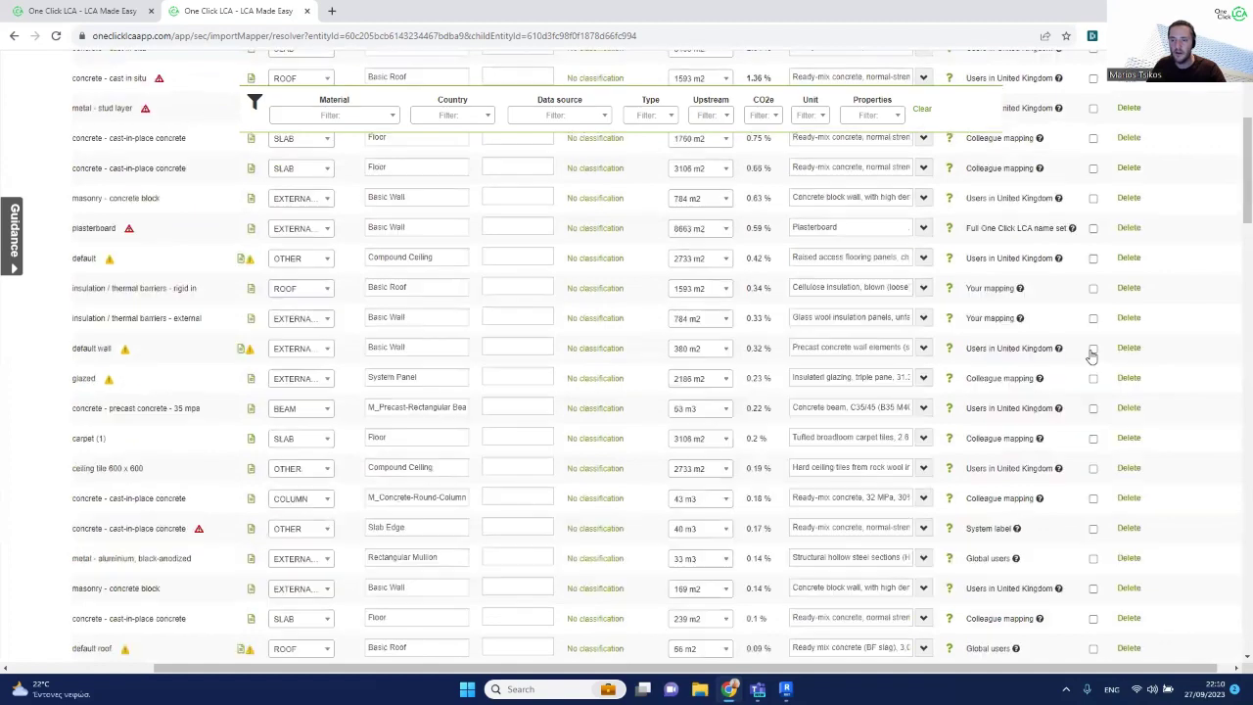
scroll(1092, 354, "up", 4)
left_click(811, 209)
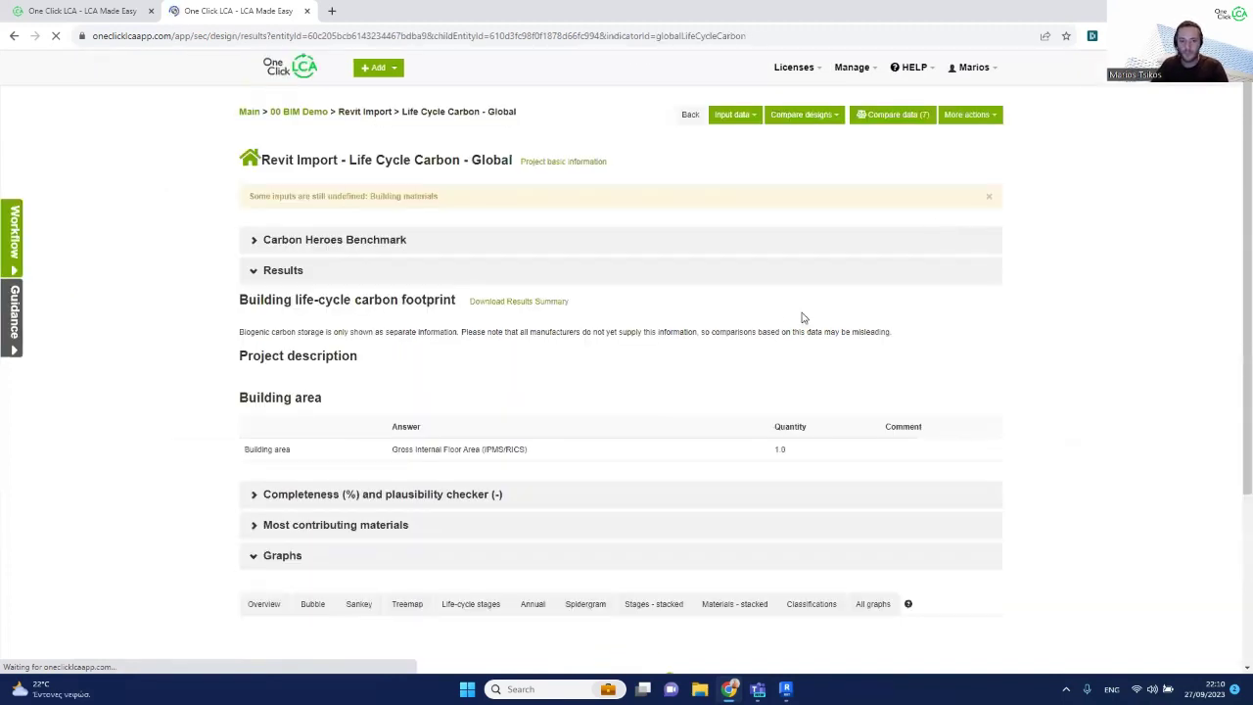
- Open the design's Building materials input data and keep waiting for the page to load
left_click(754, 117)
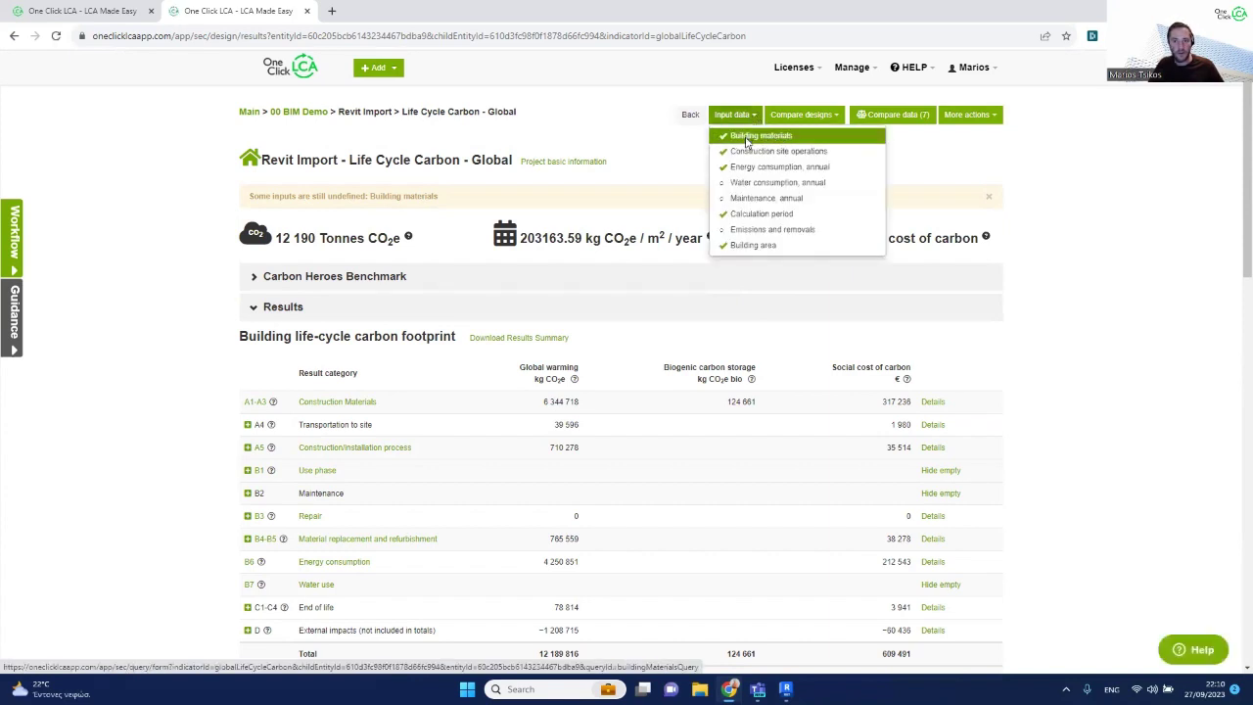
left_click(747, 138)
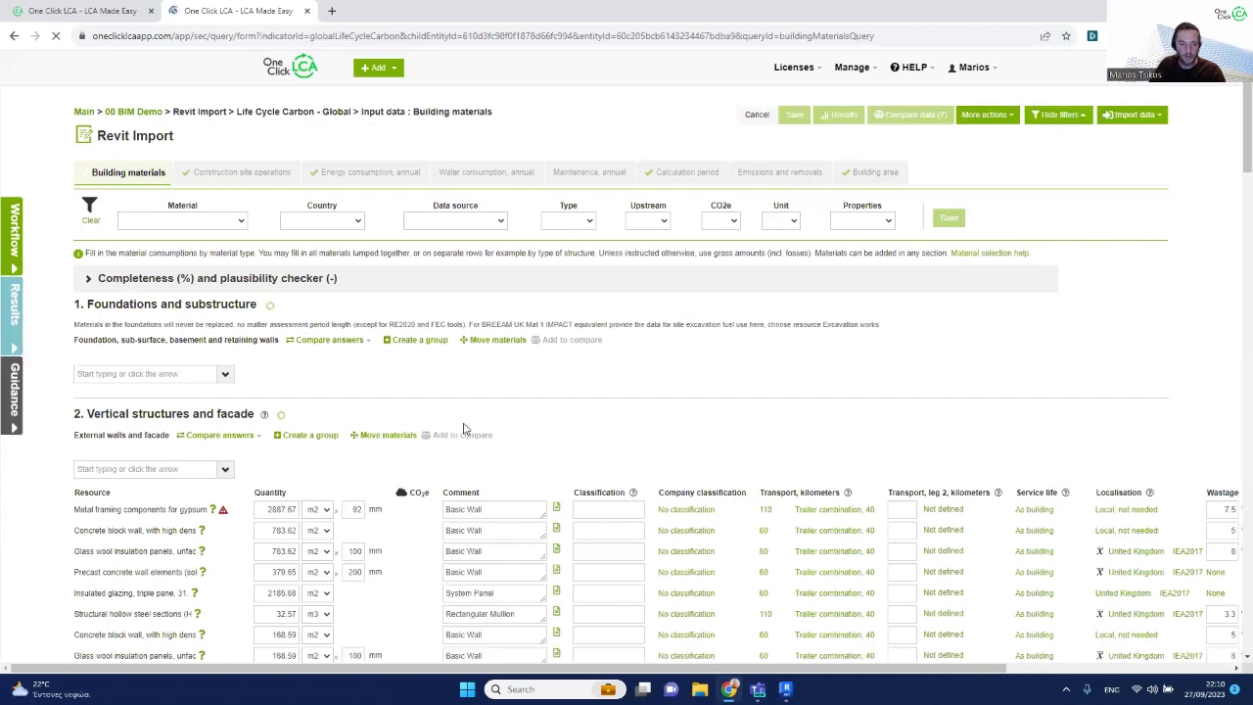
scroll(439, 419, "down", 1)
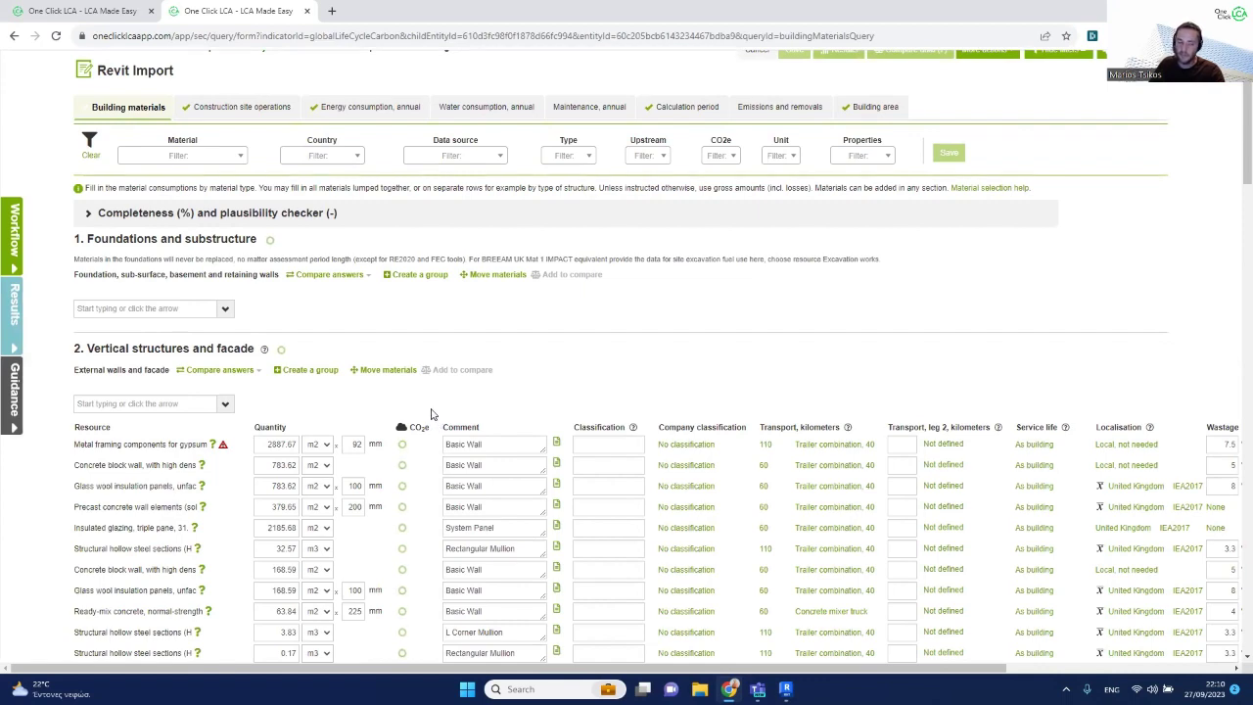
scroll(454, 399, "down", 1)
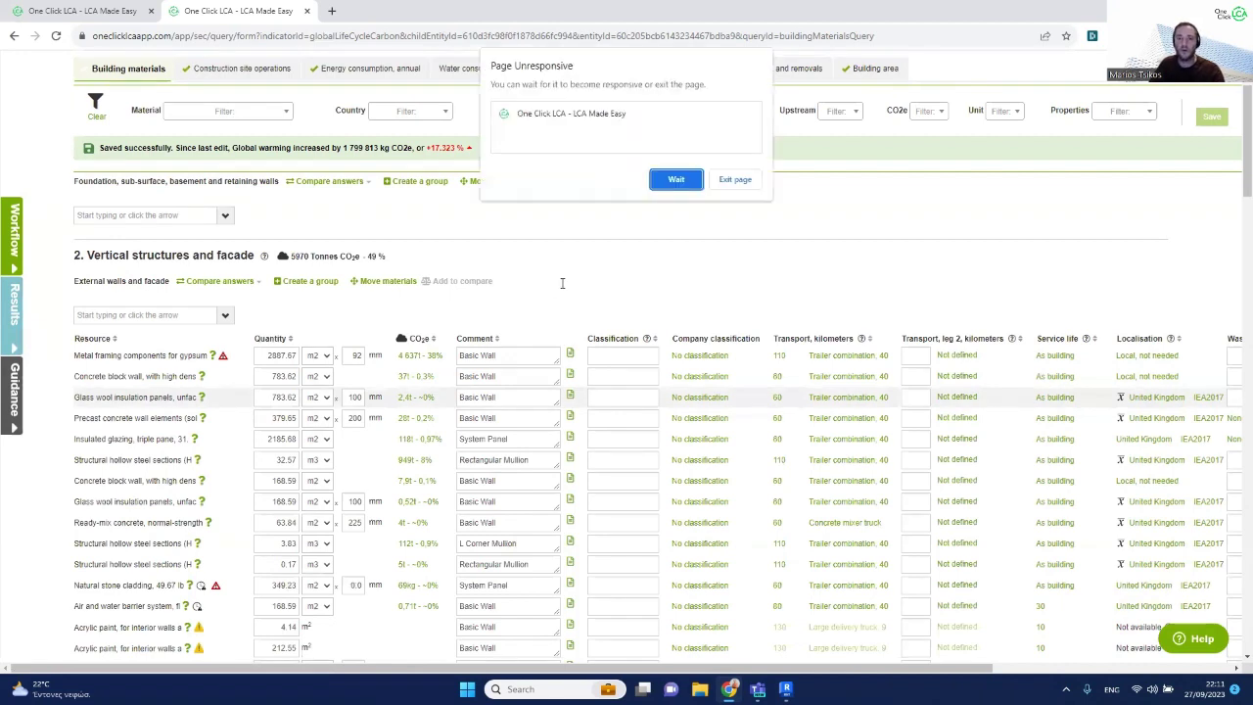
left_click(676, 181)
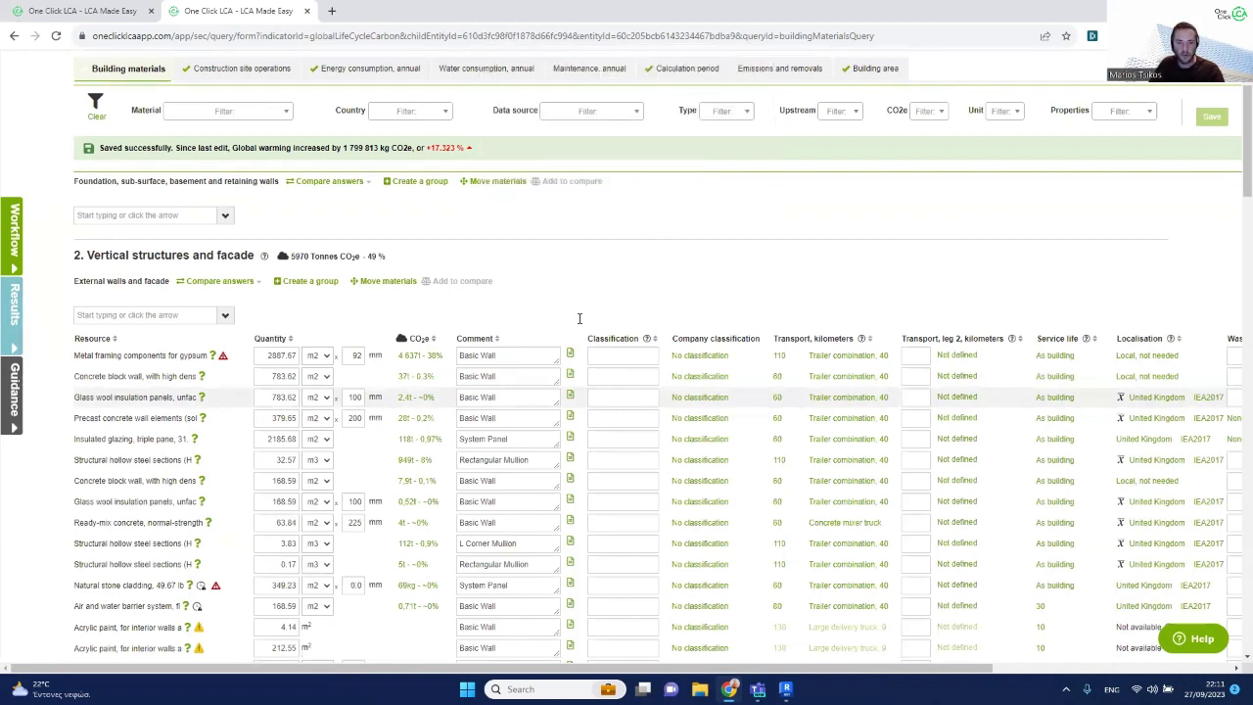
- Examine the imported materials under vertical structures and facade and horizontal structures, with their quantities, CO2e shares and comments
scroll(455, 336, "down", 4)
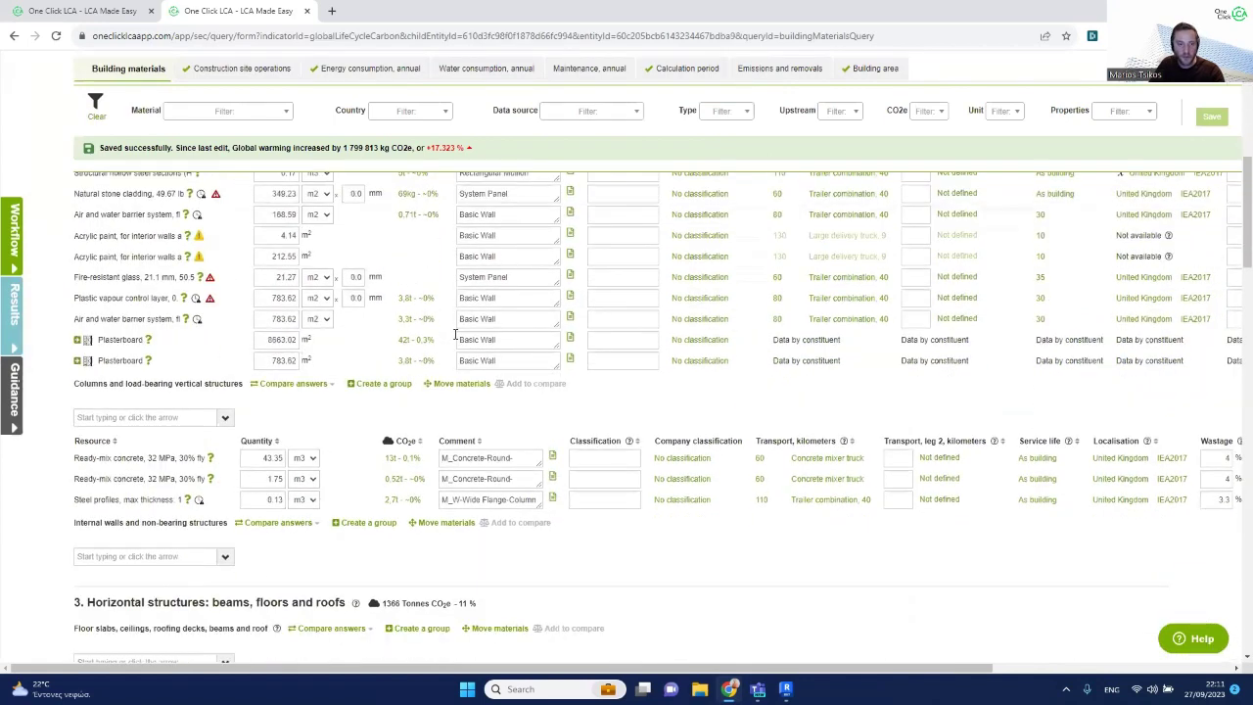
scroll(259, 291, "up", 3)
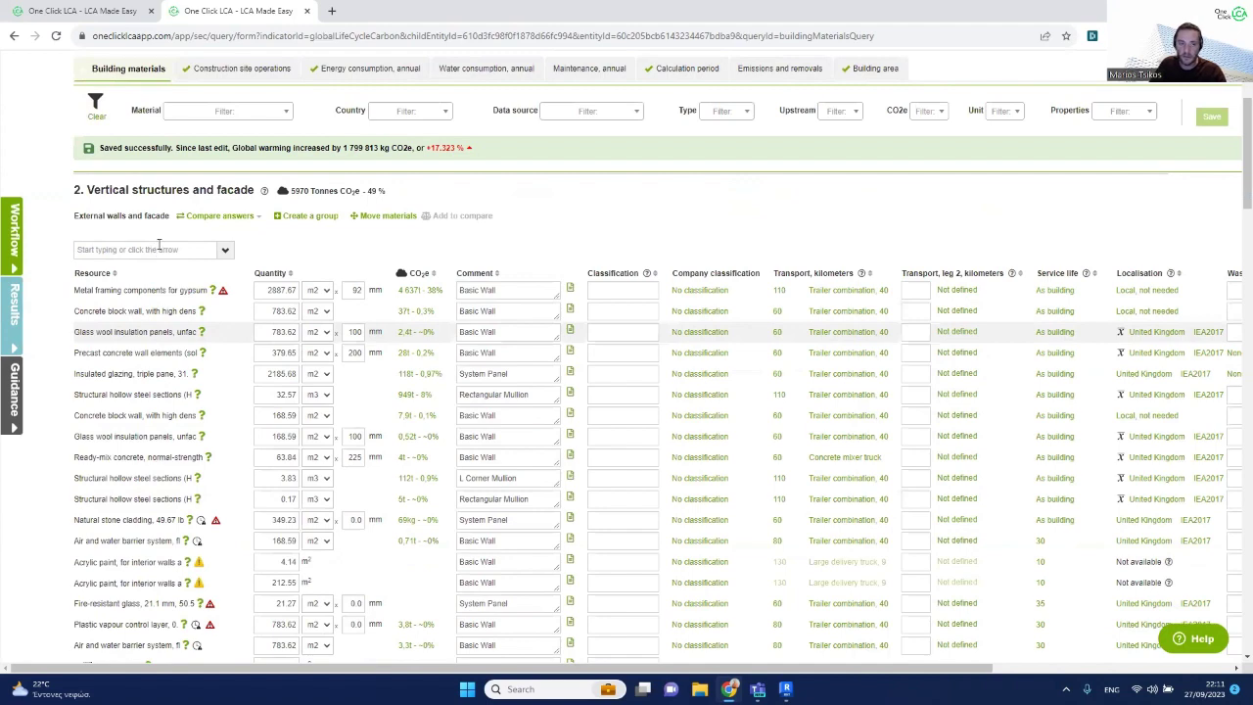
scroll(227, 307, "down", 1)
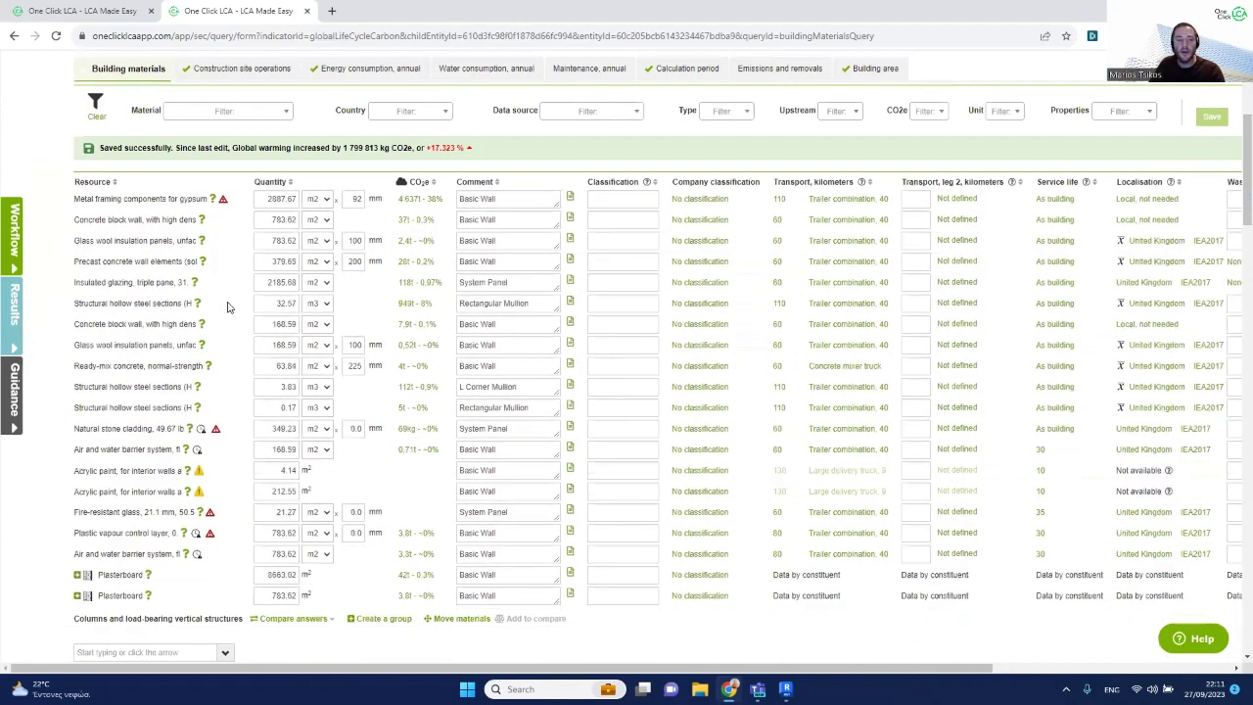
scroll(227, 307, "down", 1)
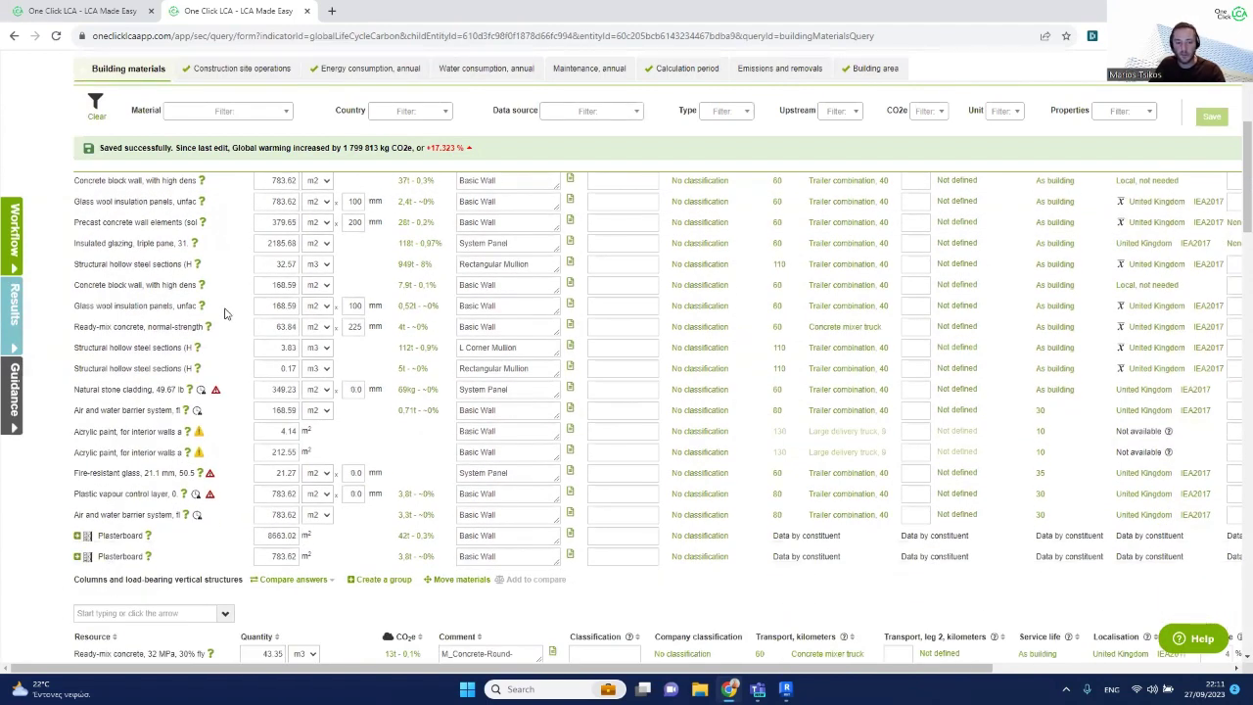
scroll(240, 339, "down", 3)
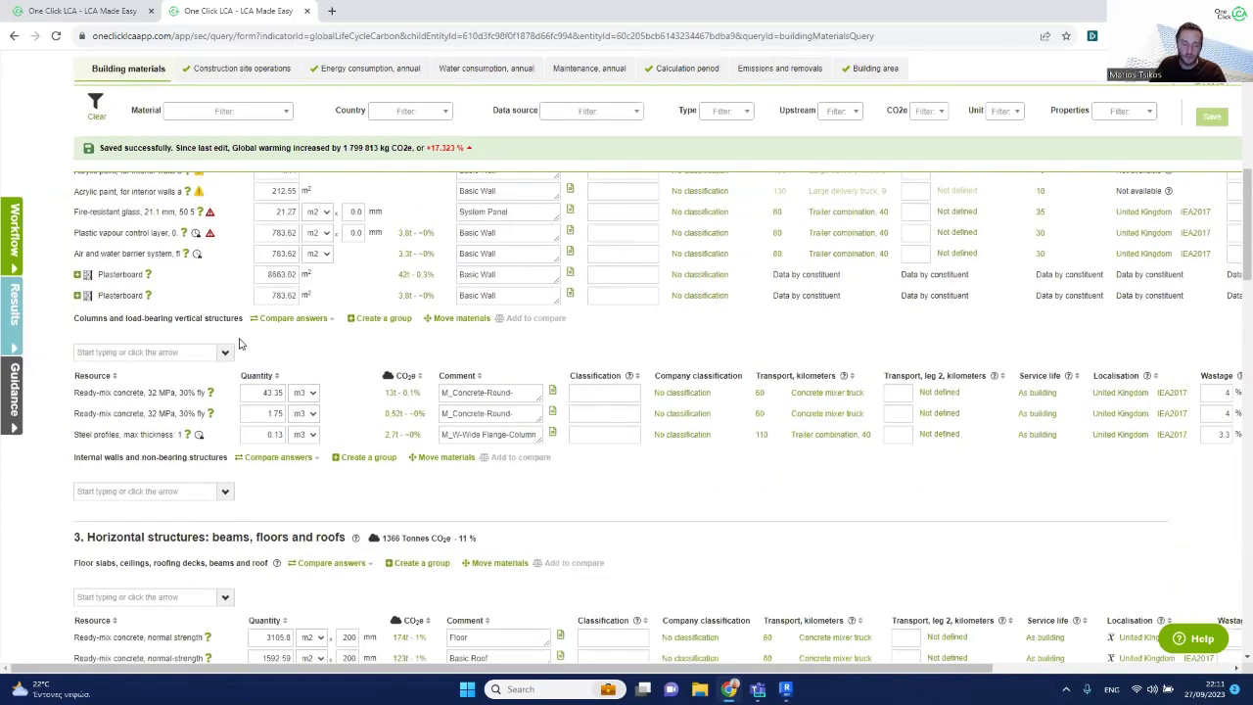
scroll(241, 344, "down", 2)
scroll(323, 332, "up", 5)
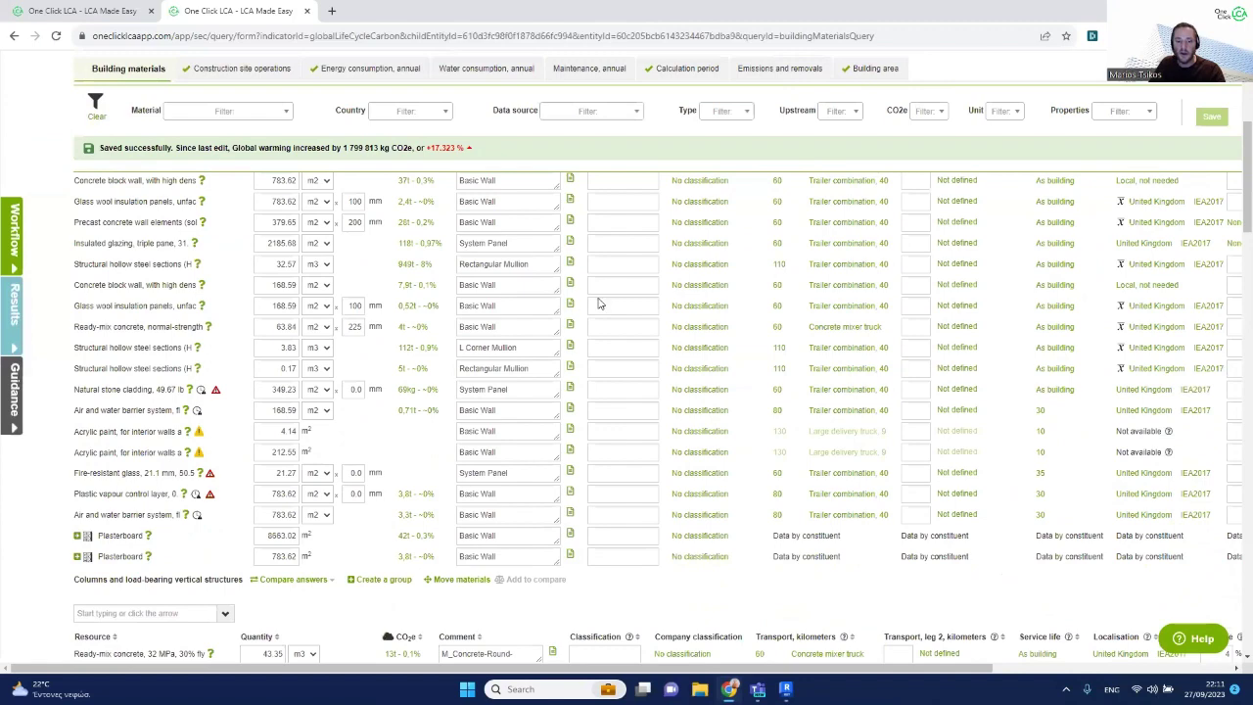
scroll(600, 304, "up", 4)
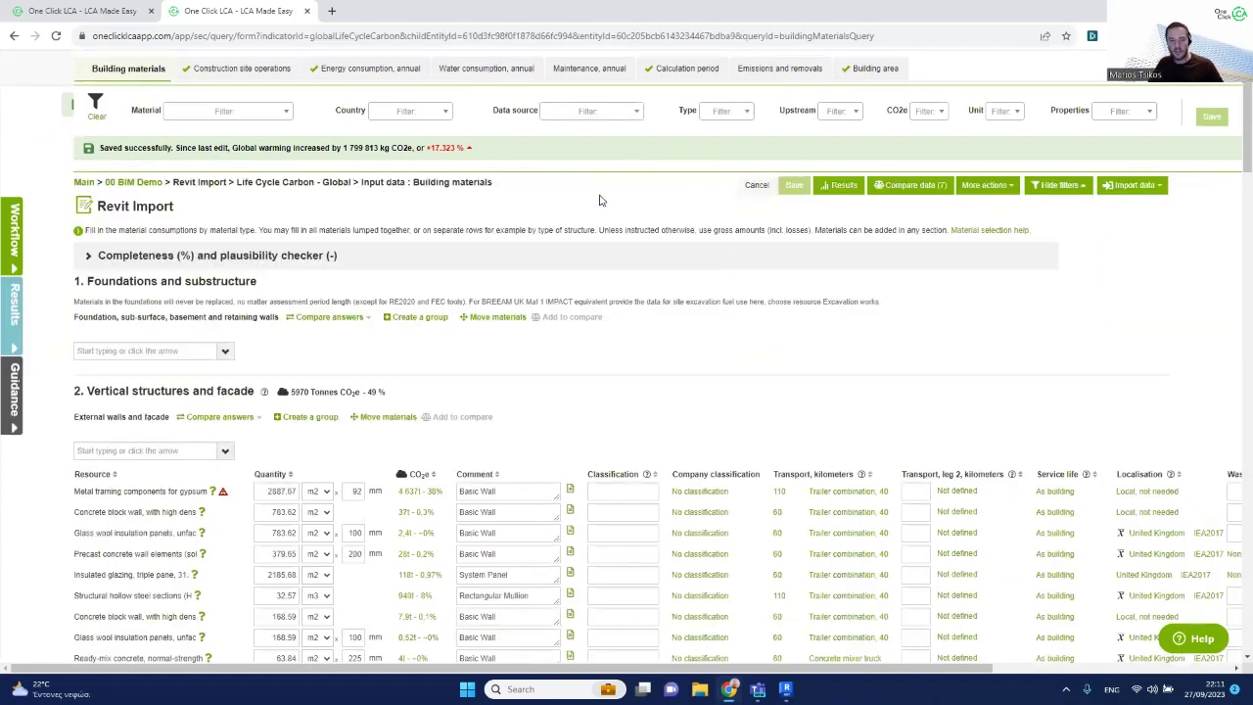
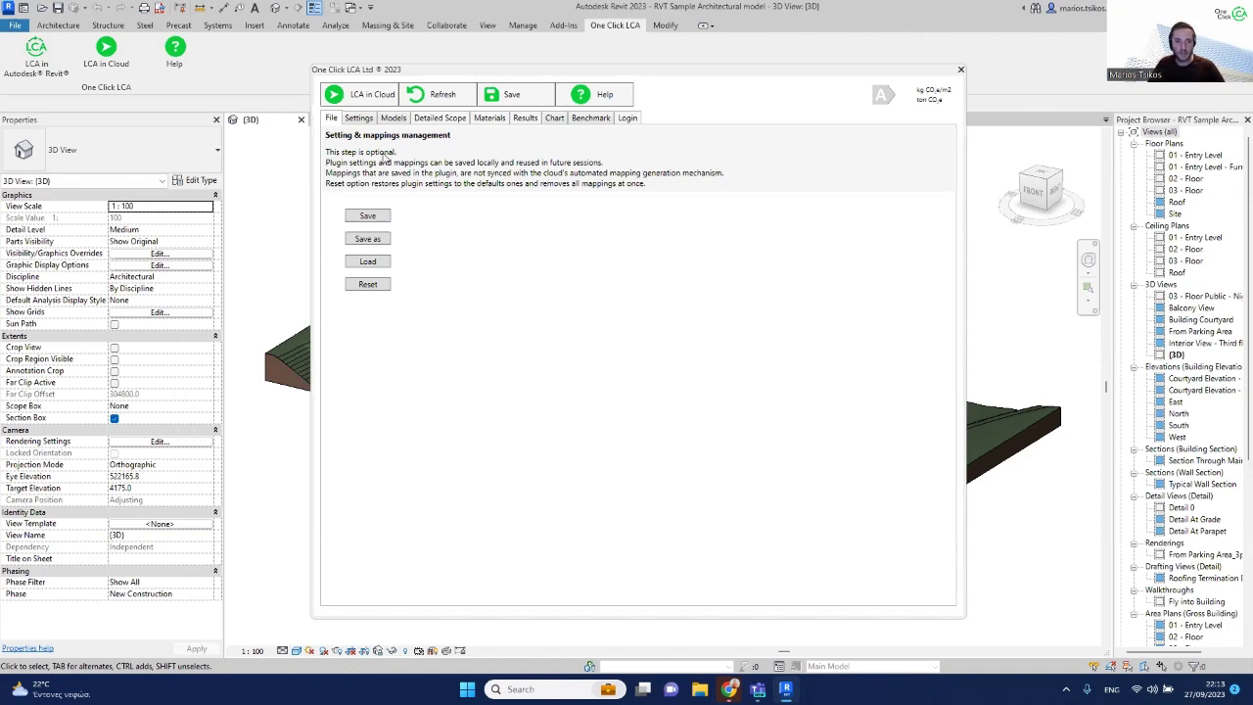
- In the plugin's settings, view the available One Click LCA databases and try to list the fields for user classification
left_click(365, 120)
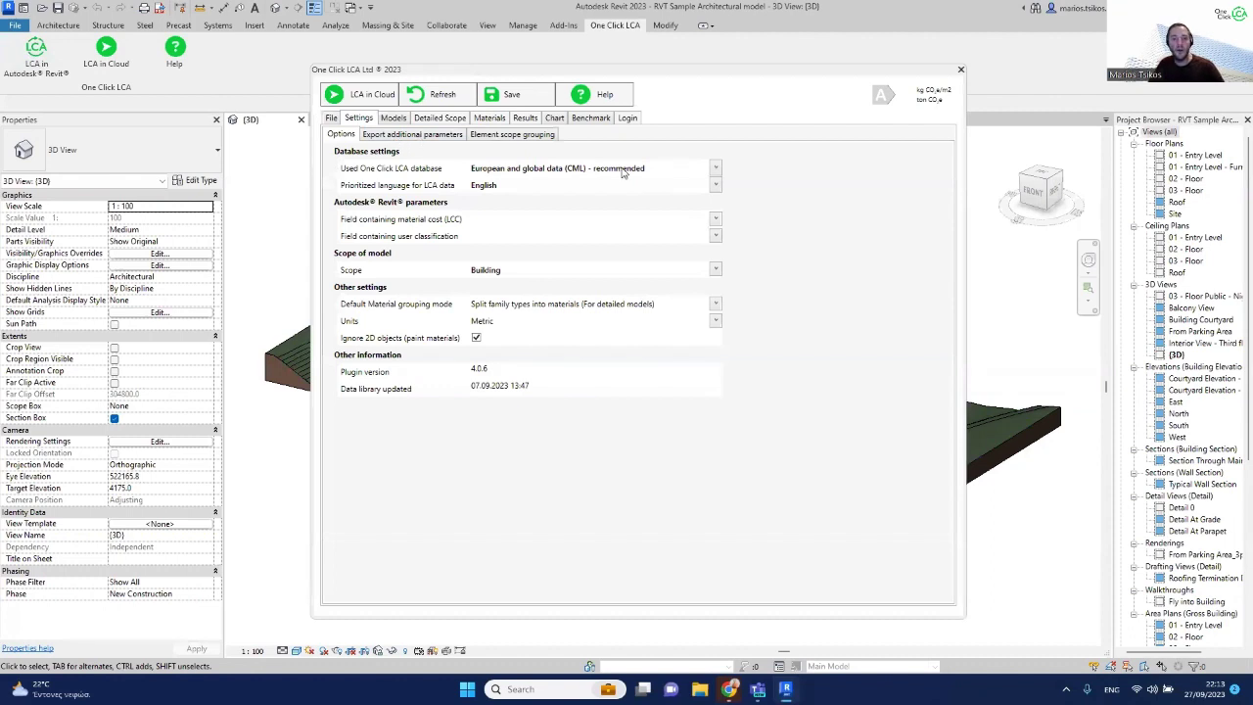
left_click(715, 169)
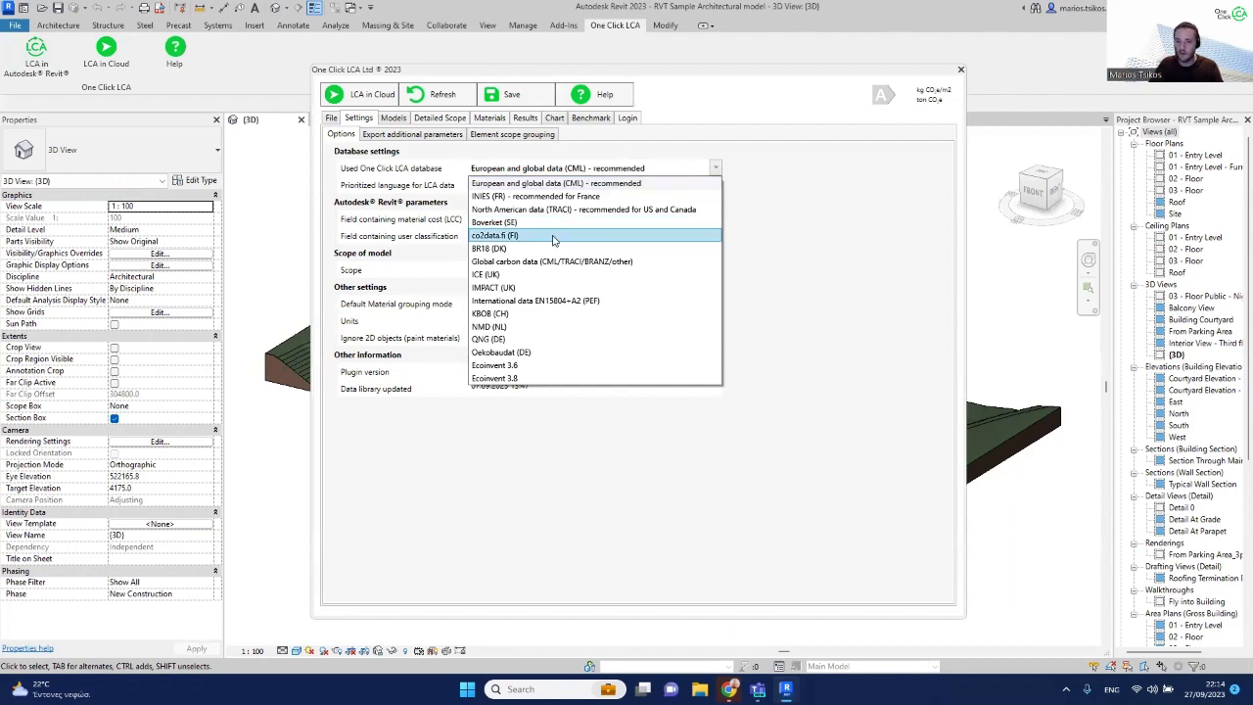
left_click(776, 188)
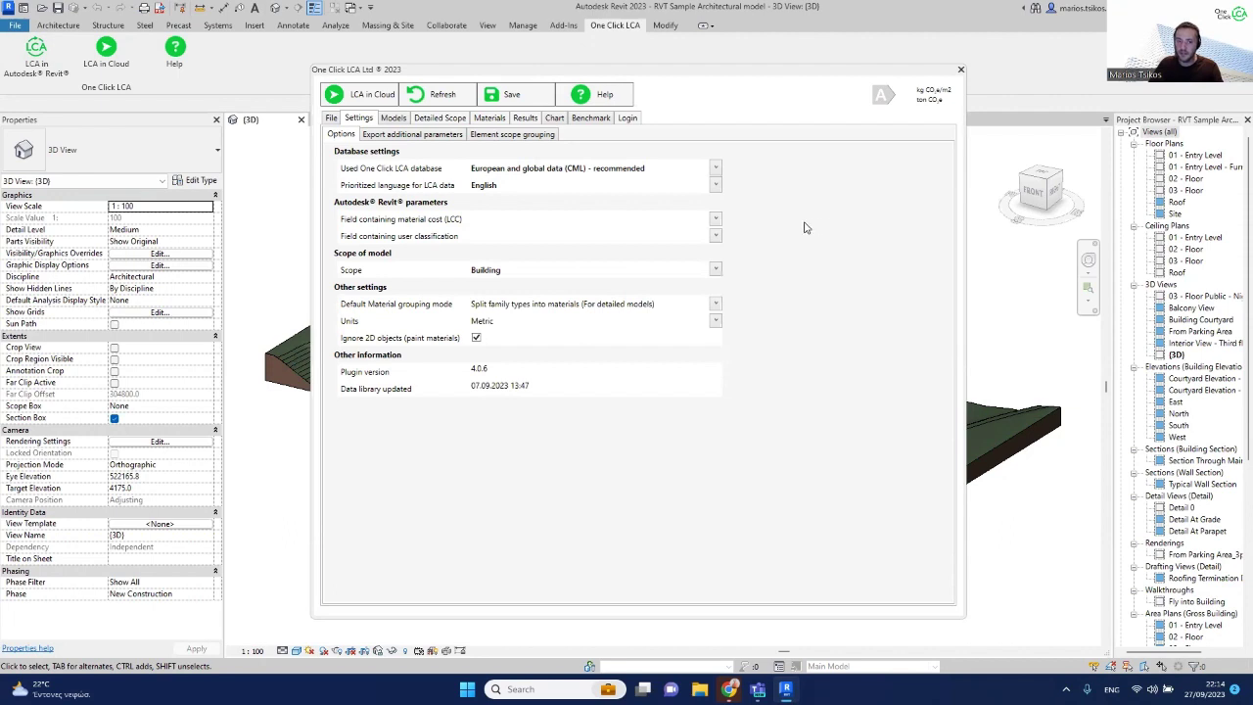
left_click(716, 236)
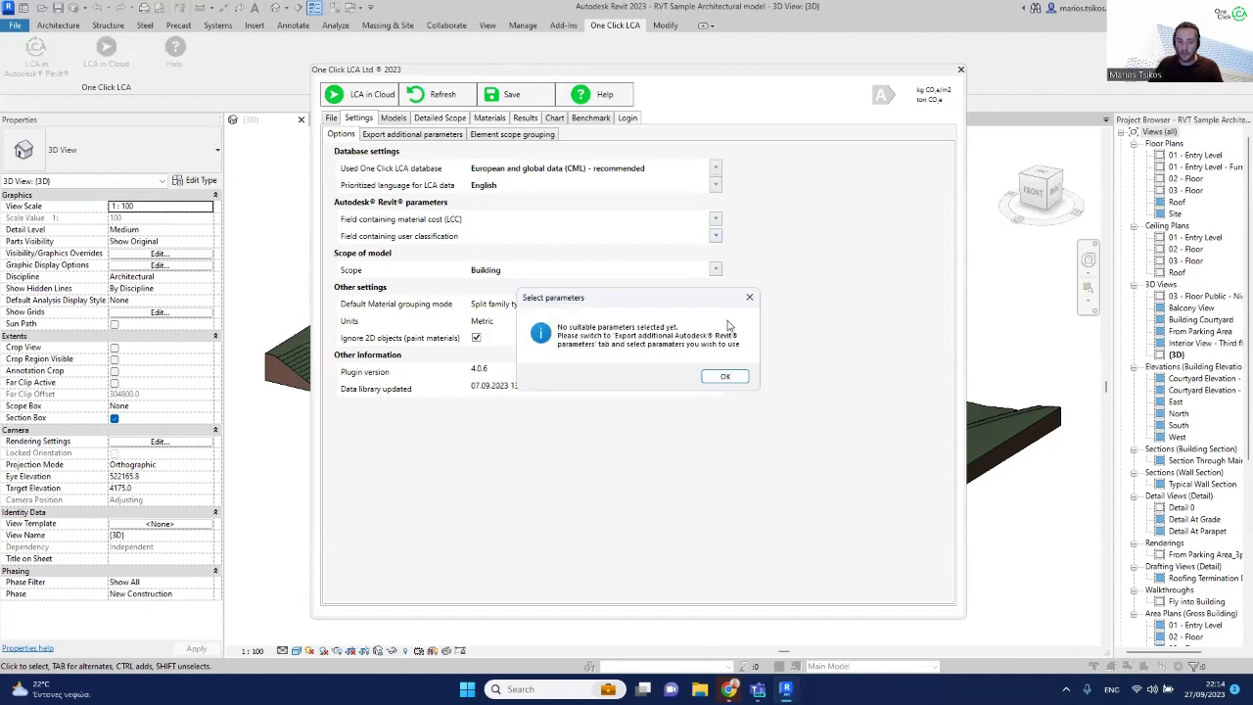
left_click(725, 378)
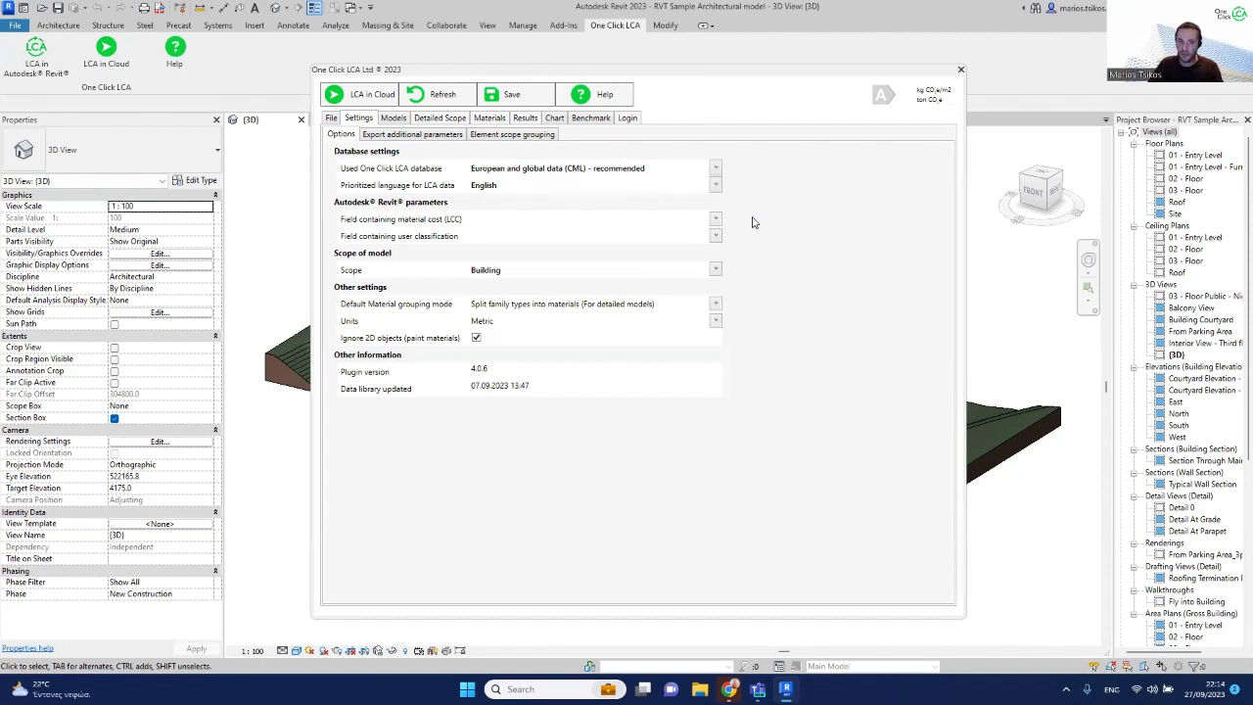
- Add the type parameters Description, Type Mark, OmniClass Number and OmniClass Title and the material parameter Cost to the additional export parameters
left_click(433, 135)
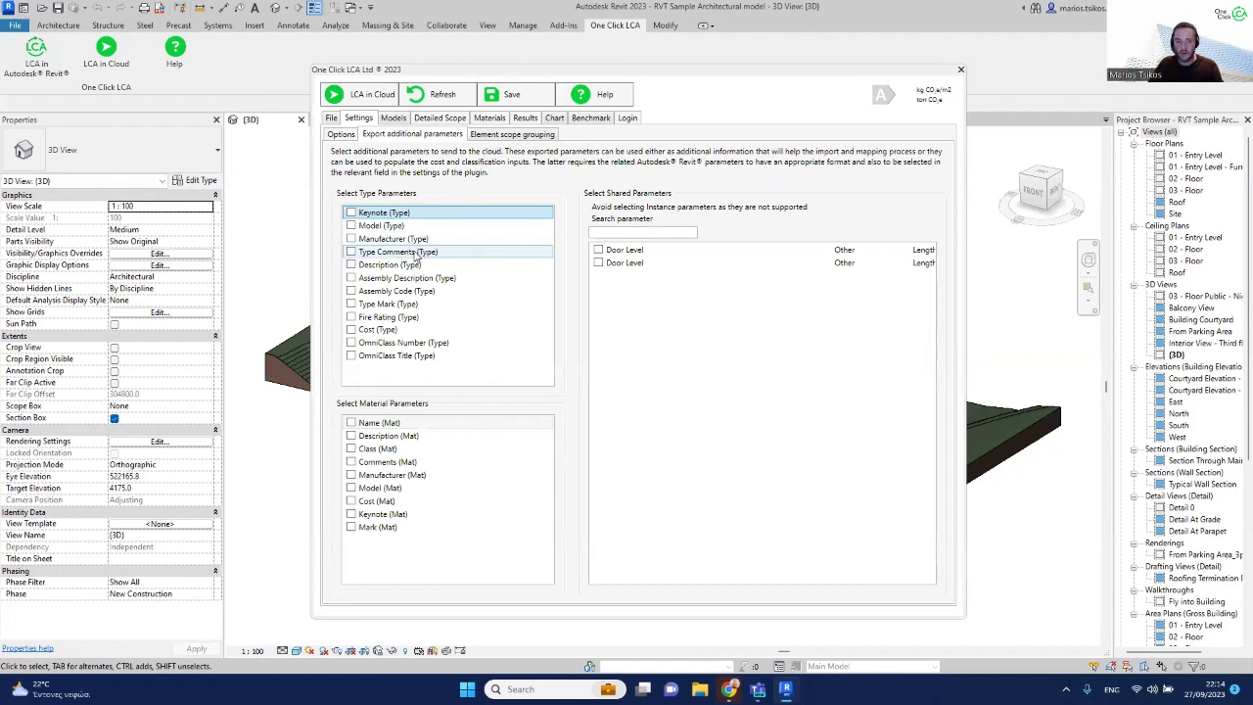
left_click(351, 265)
left_click(351, 304)
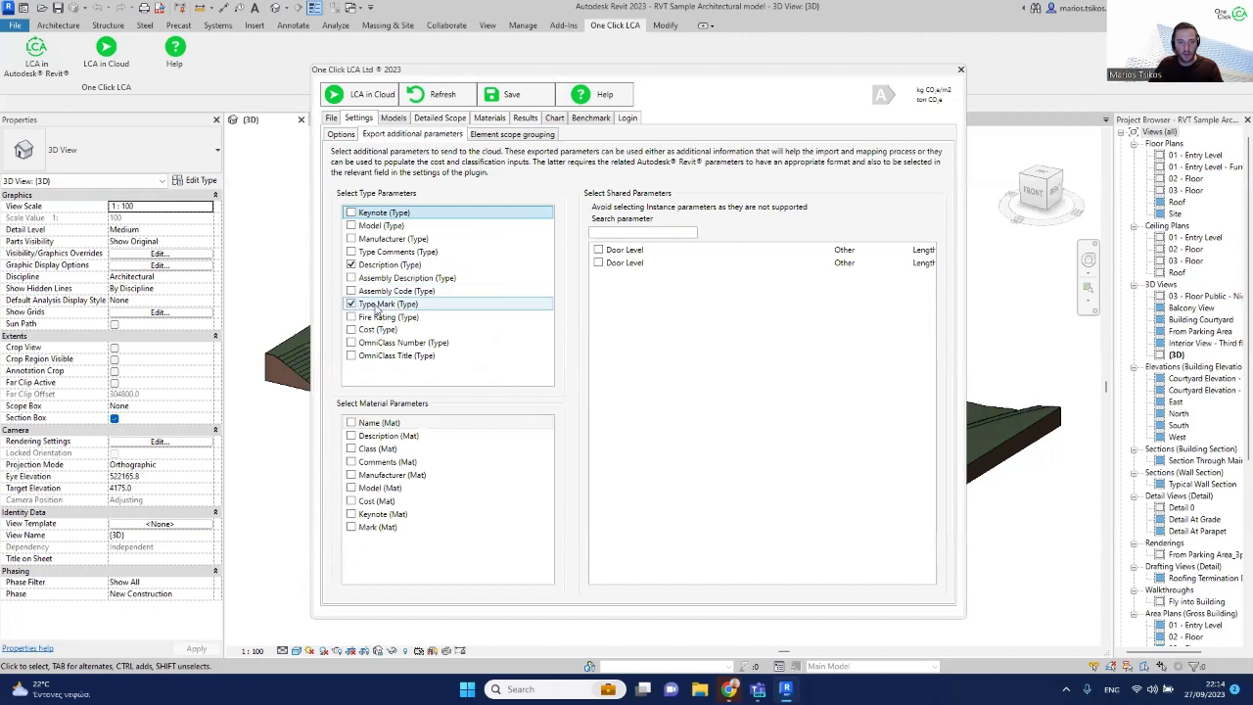
left_click(363, 343)
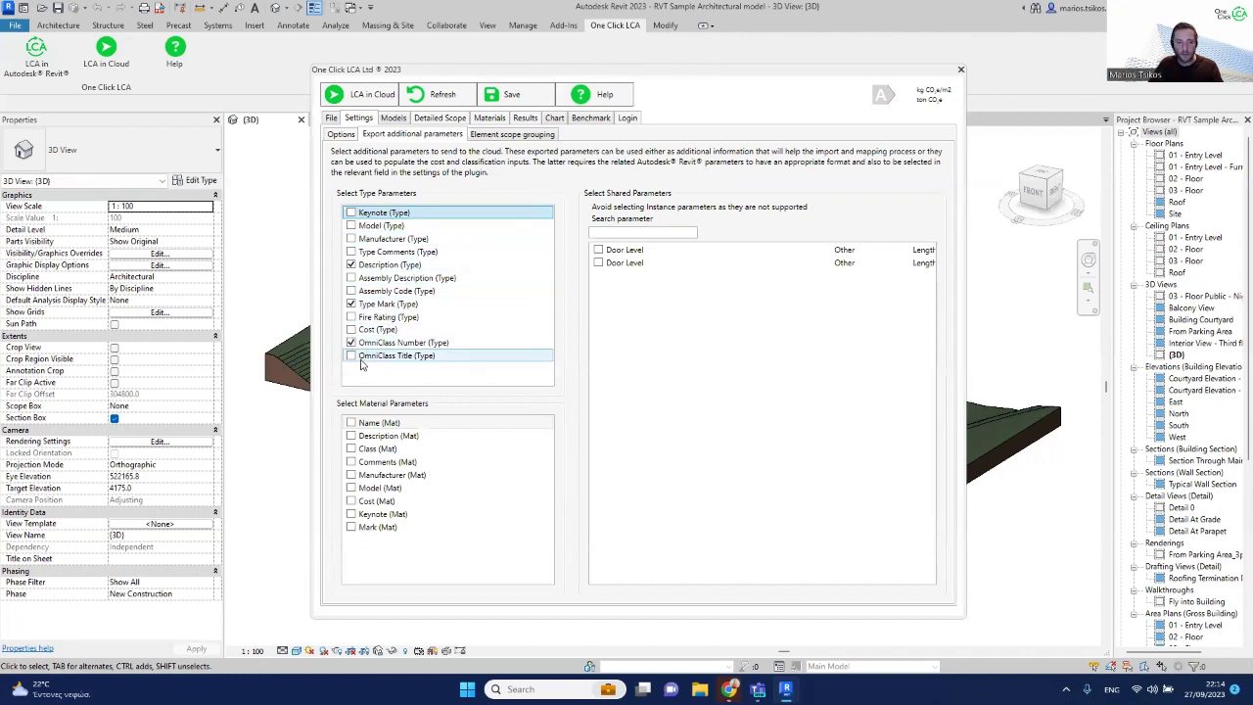
left_click(360, 356)
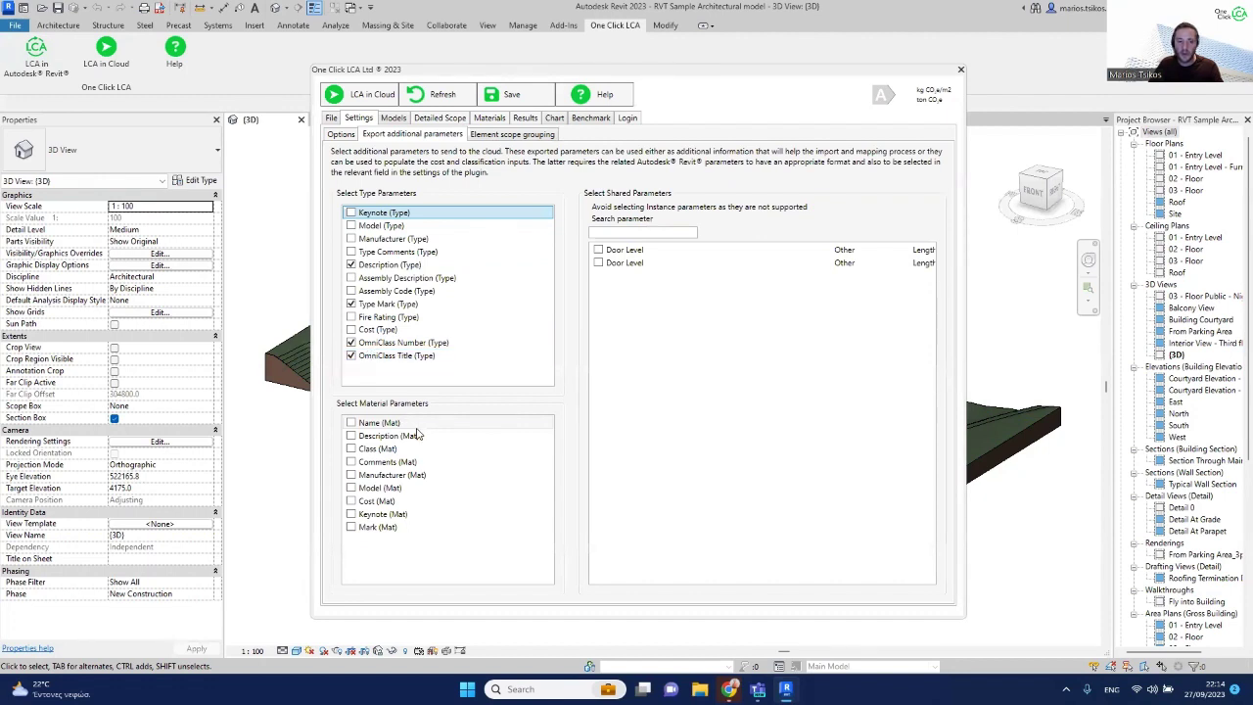
left_click(352, 501)
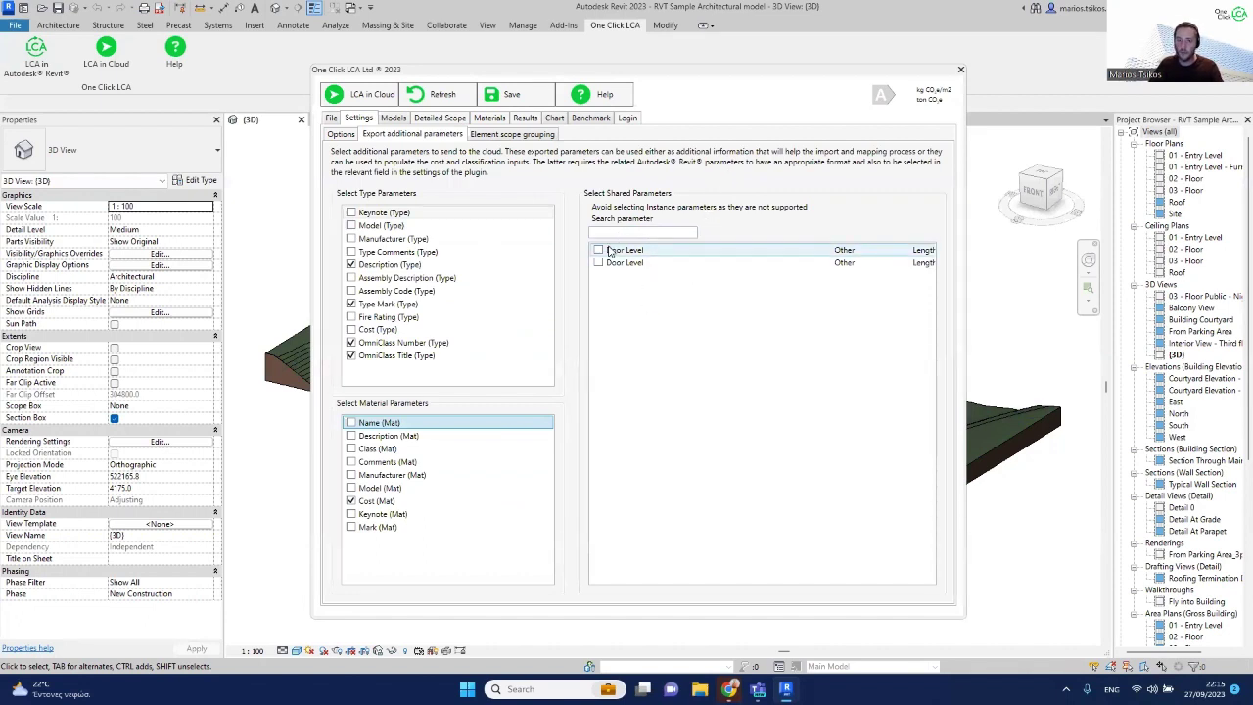
- Set the field containing material cost (LCC) to Cost (Mat) in the plugin's options
left_click(343, 136)
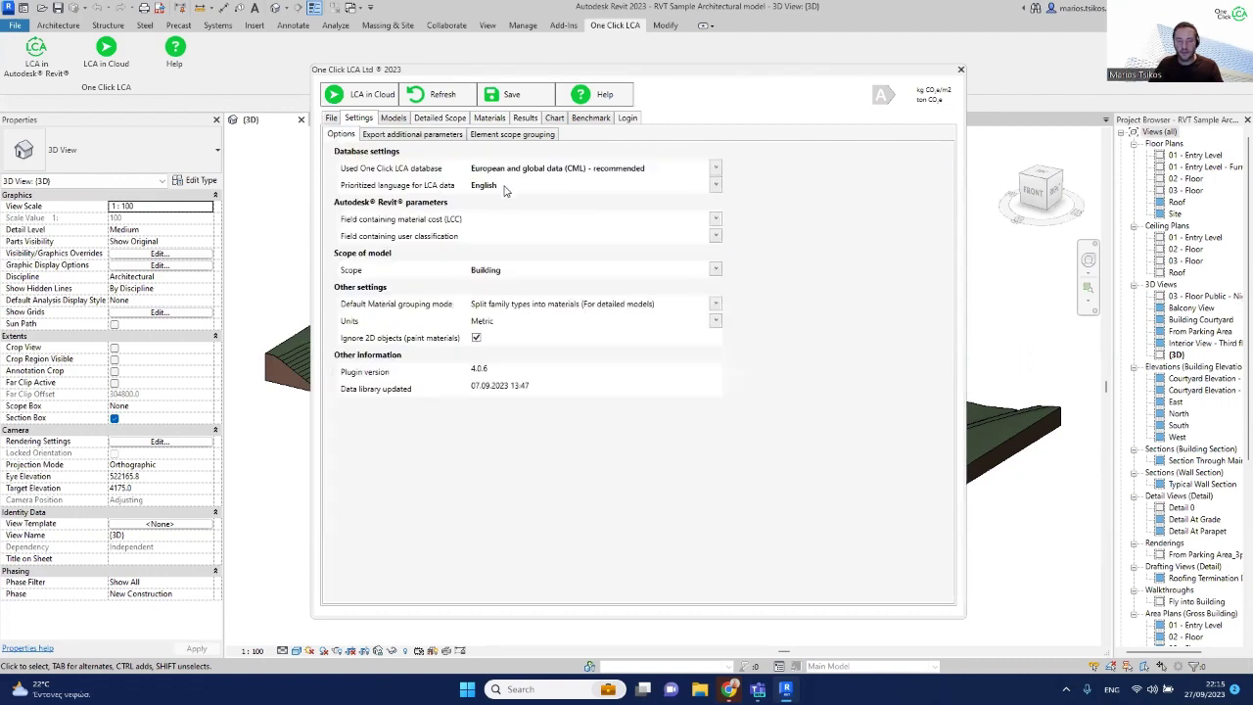
left_click(718, 221)
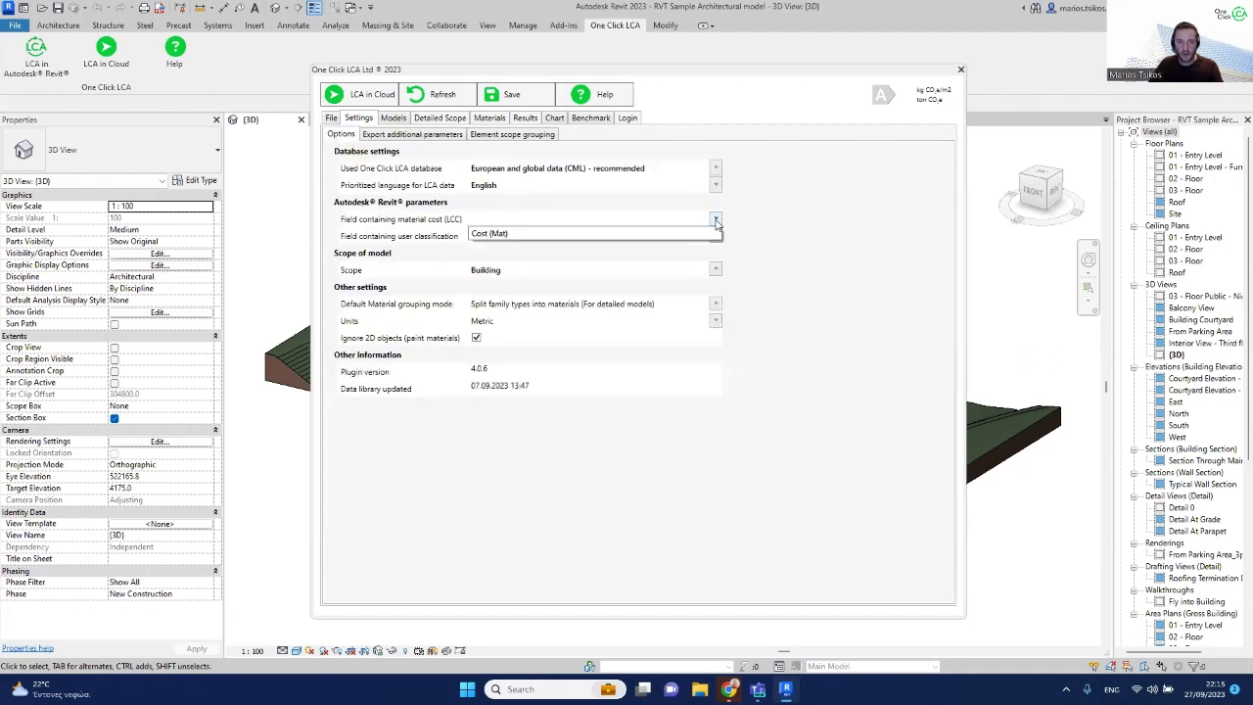
left_click(491, 235)
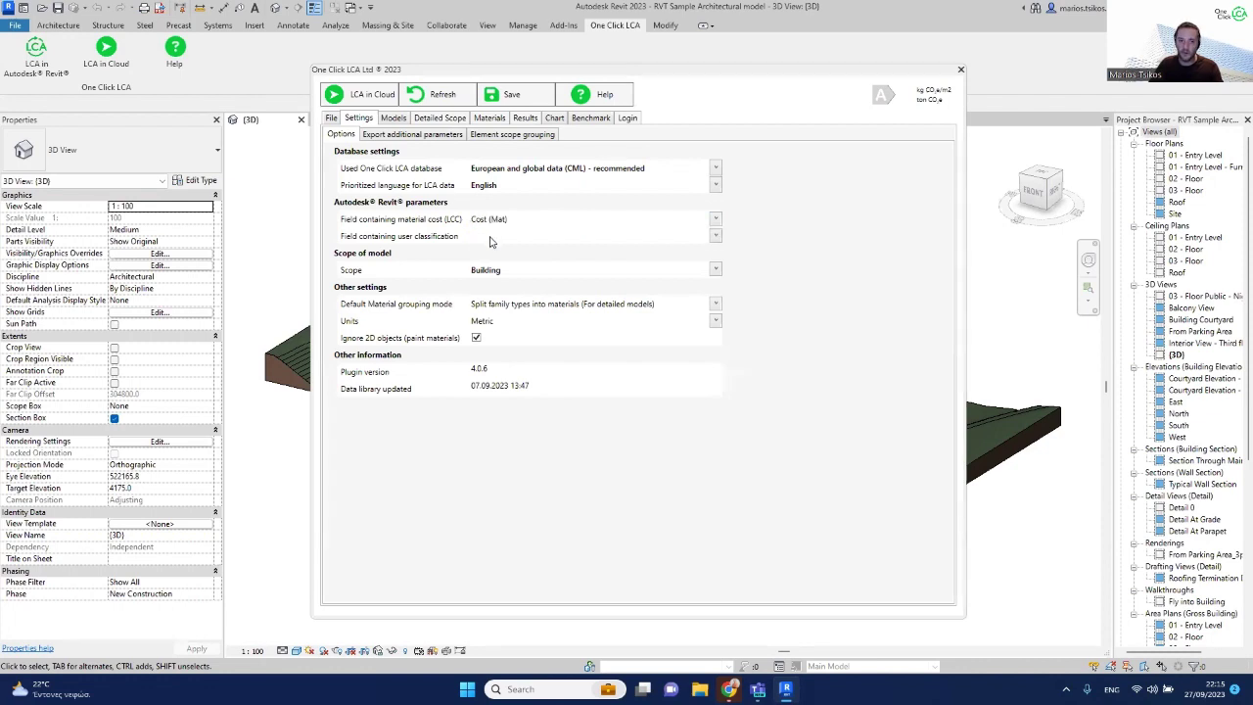
left_click(714, 221)
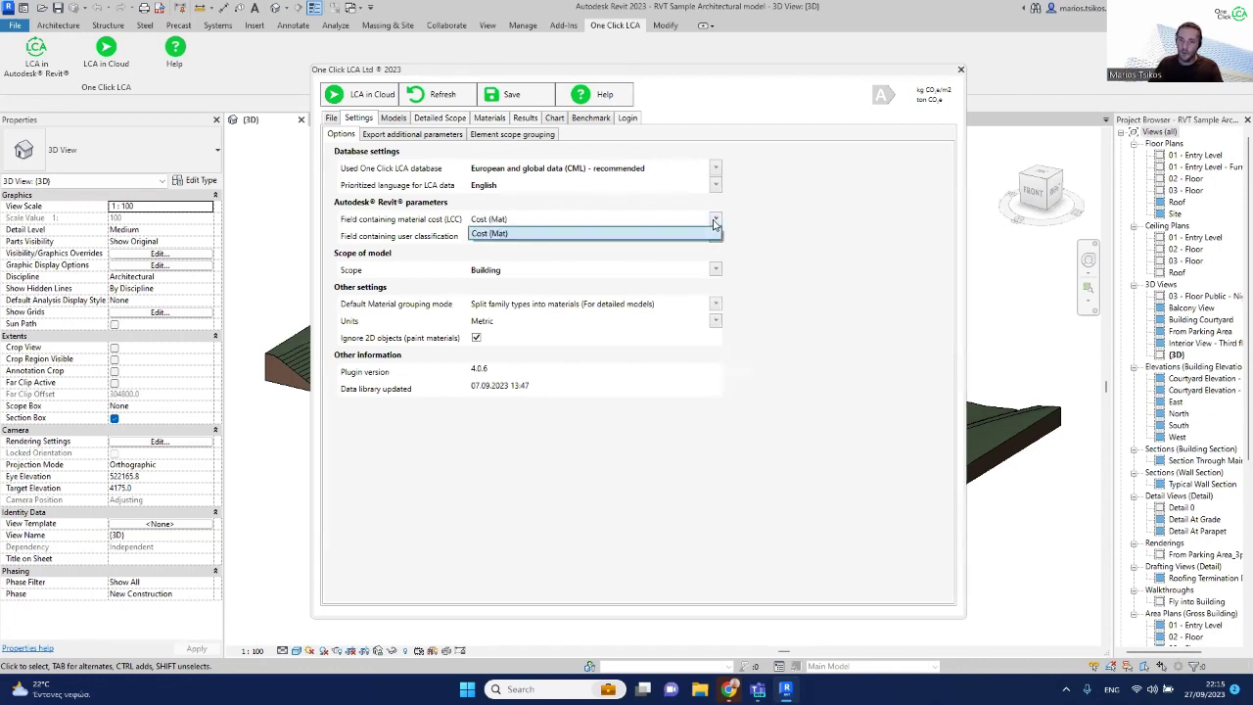
left_click(767, 222)
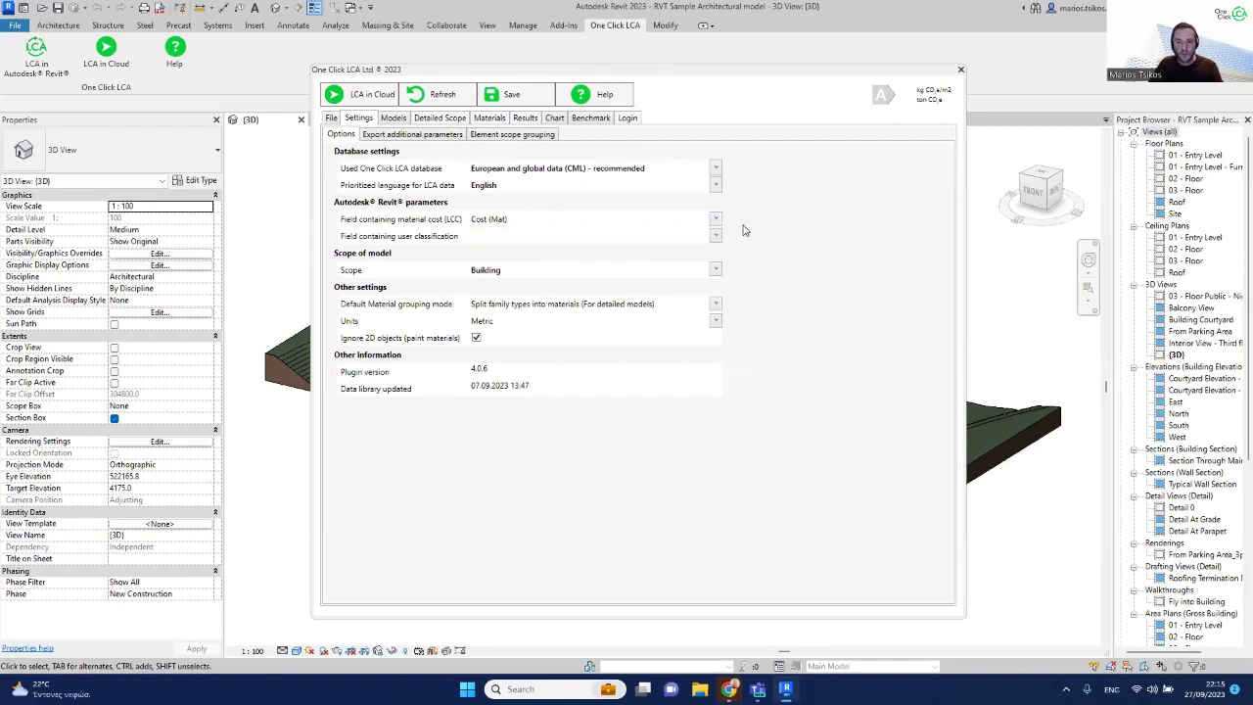
mouse_move(716, 242)
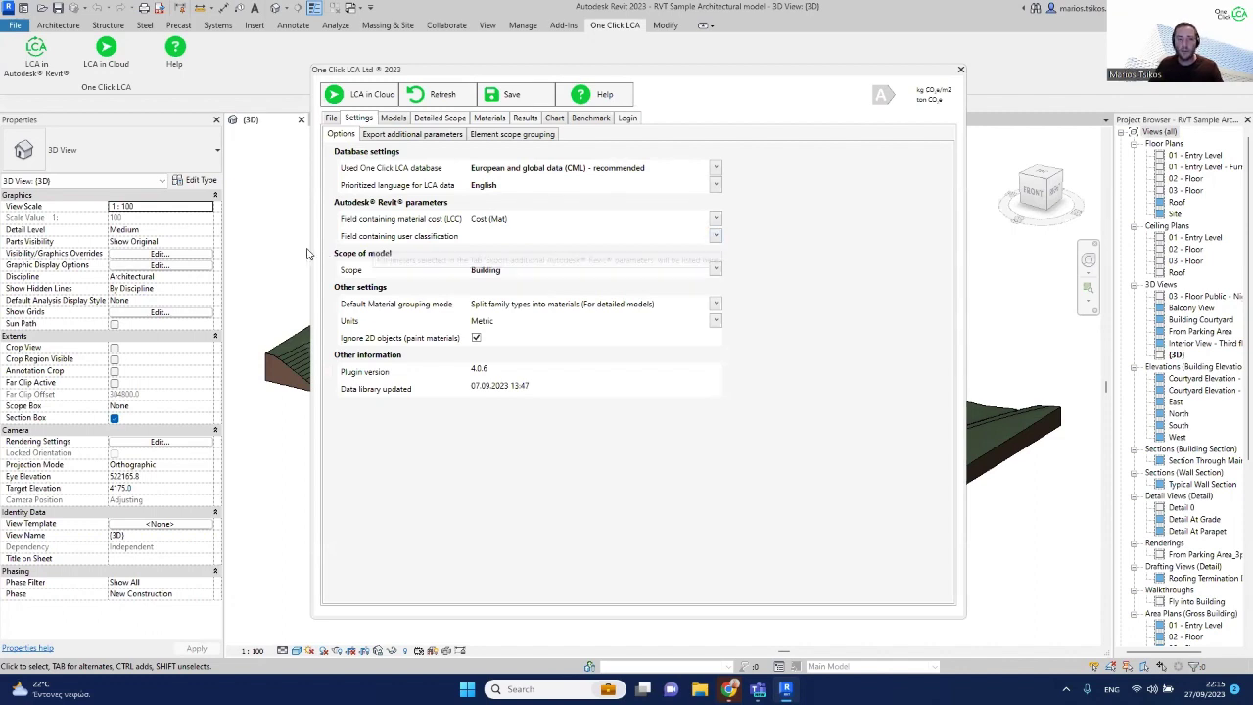
- Set the field containing user classification to Type Mark (Type) and view the options for scope and default material grouping mode
left_click(716, 238)
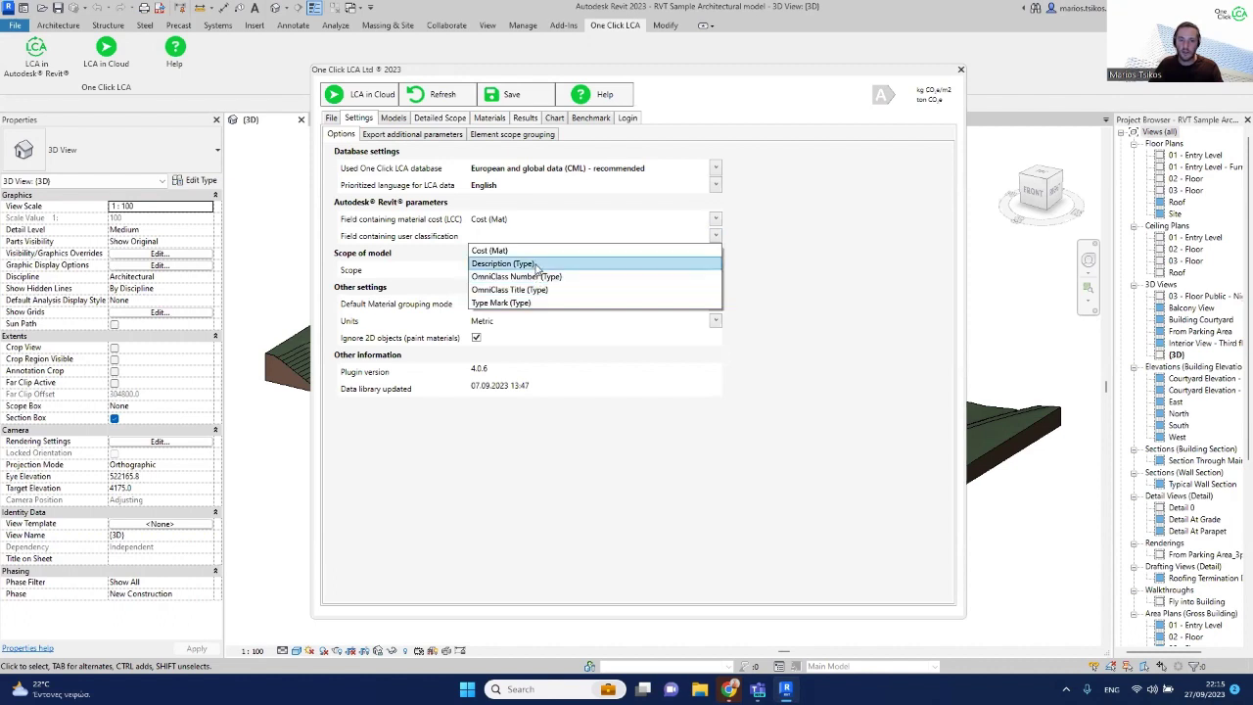
left_click(539, 303)
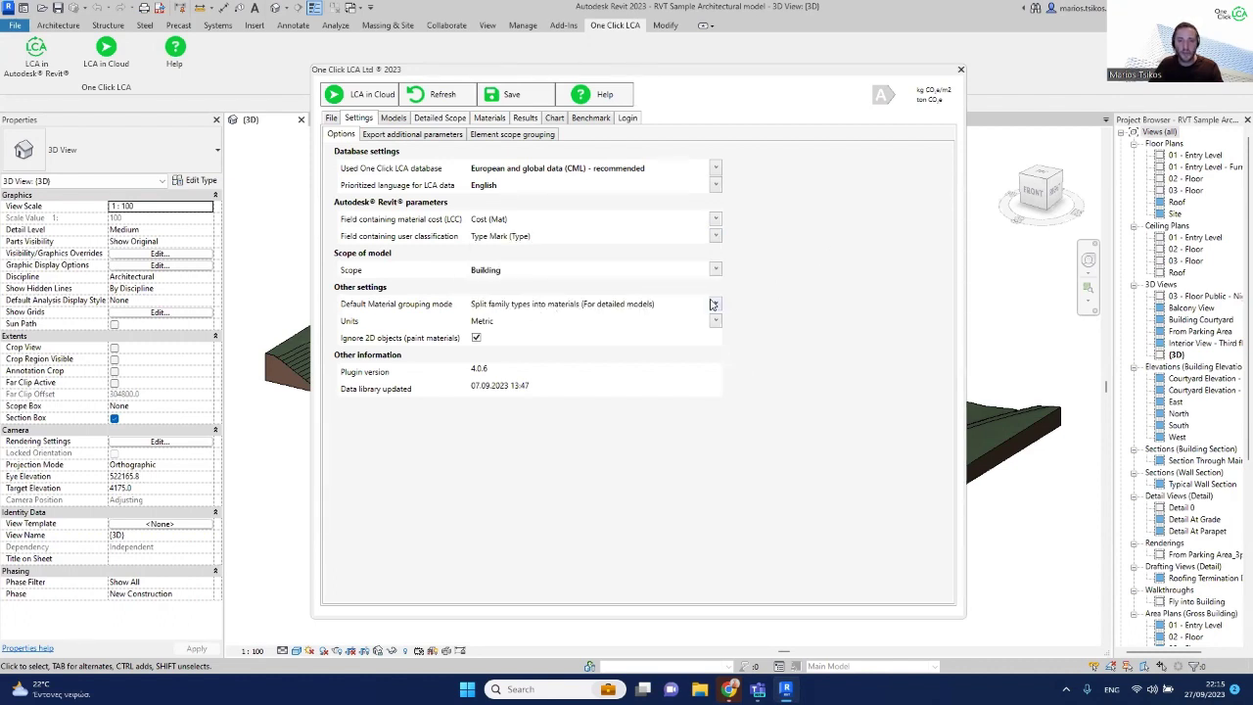
left_click(715, 269)
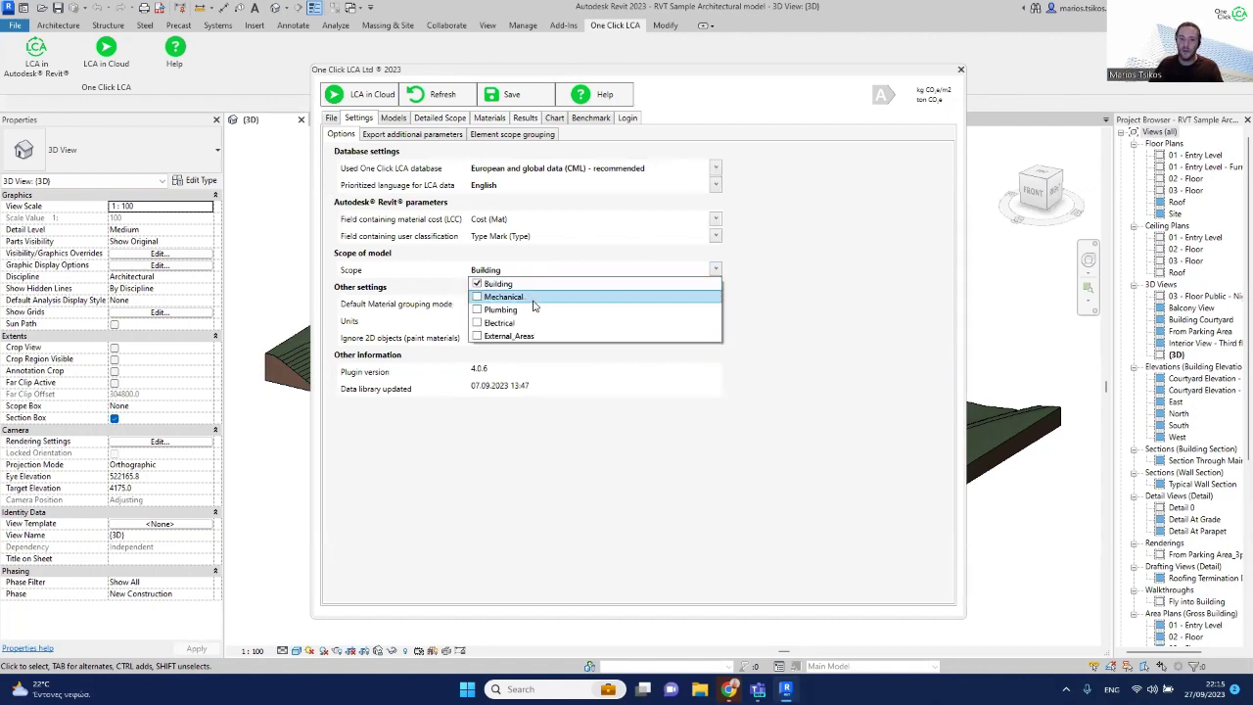
left_click(831, 271)
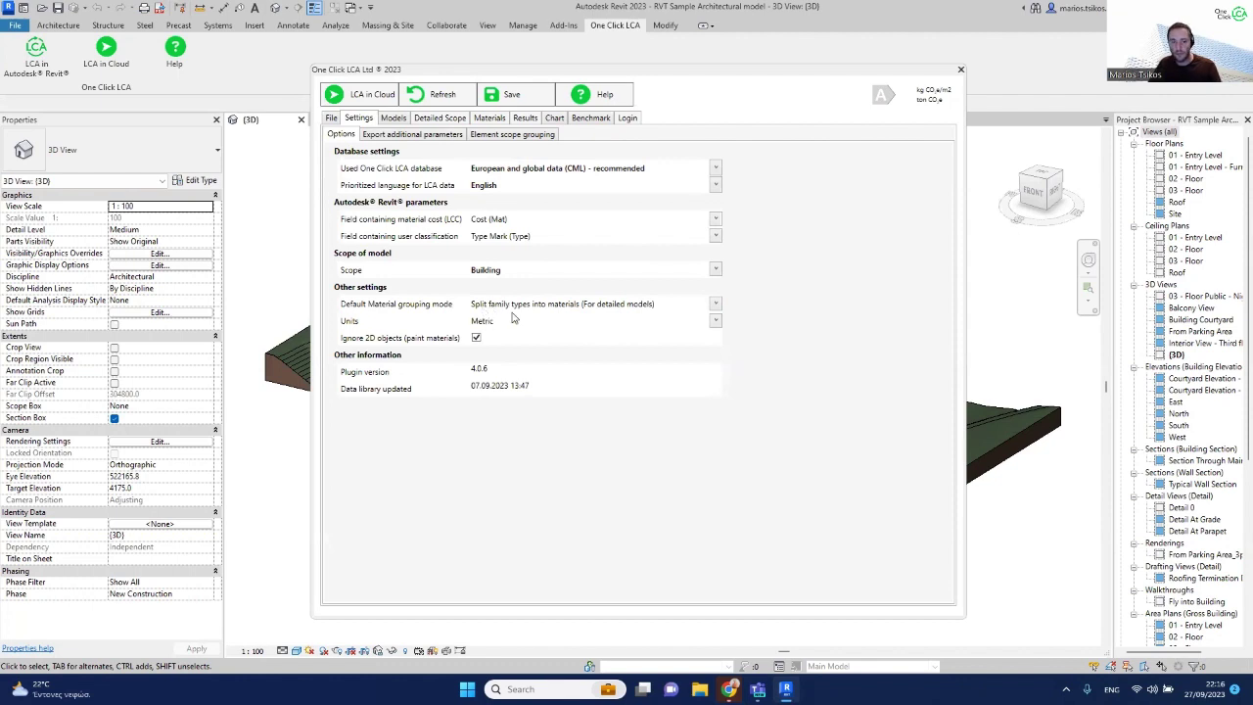
left_click(715, 307)
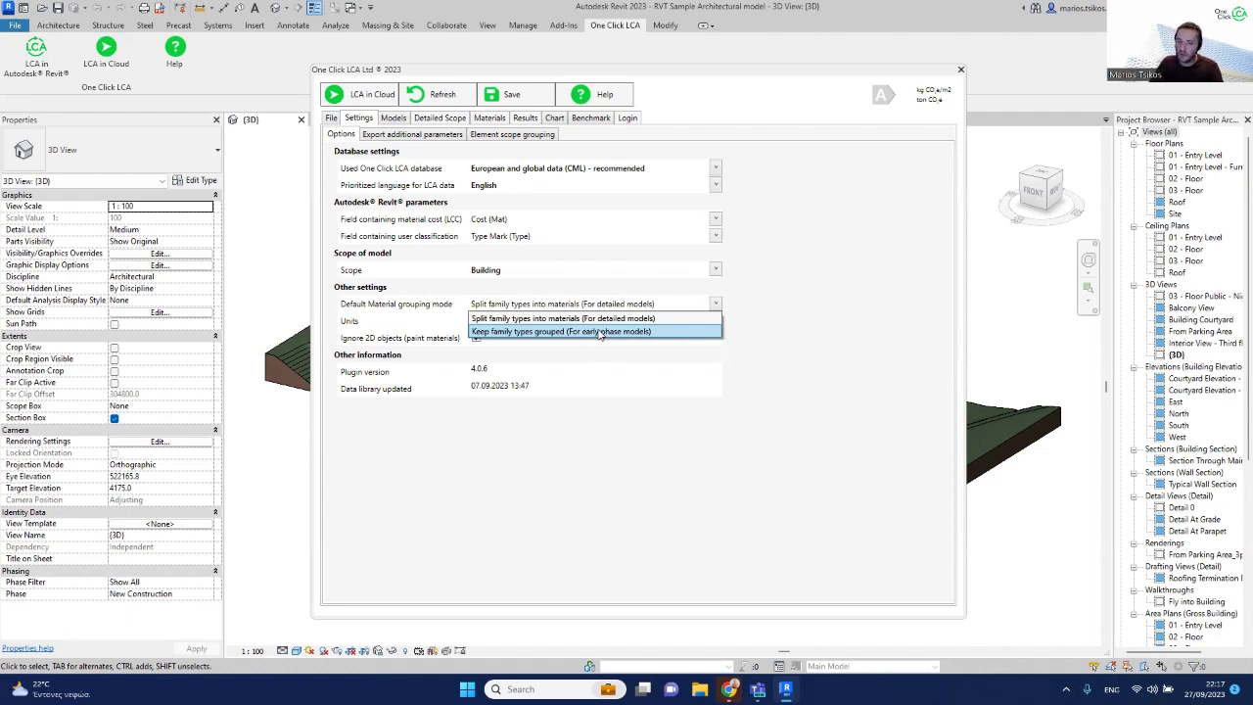
left_click(509, 323)
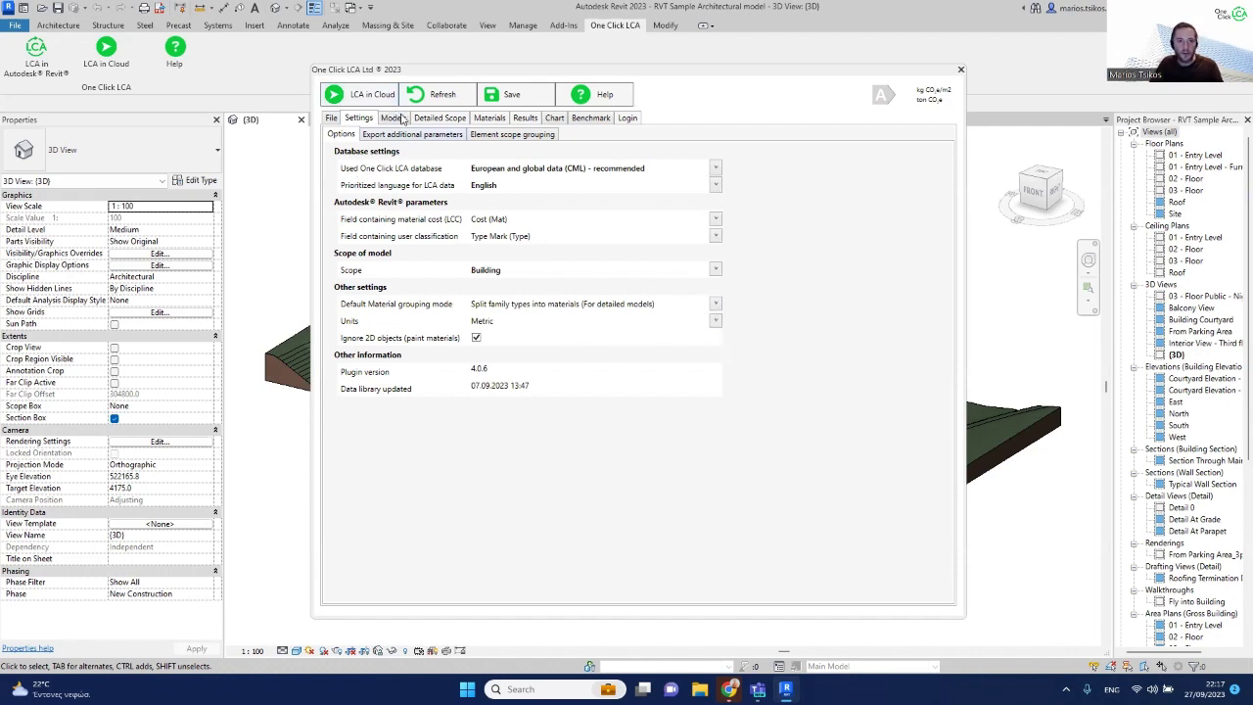
- Limit the assessment scope to the active view of the main model and move the plugin window off the 3D view
left_click(394, 118)
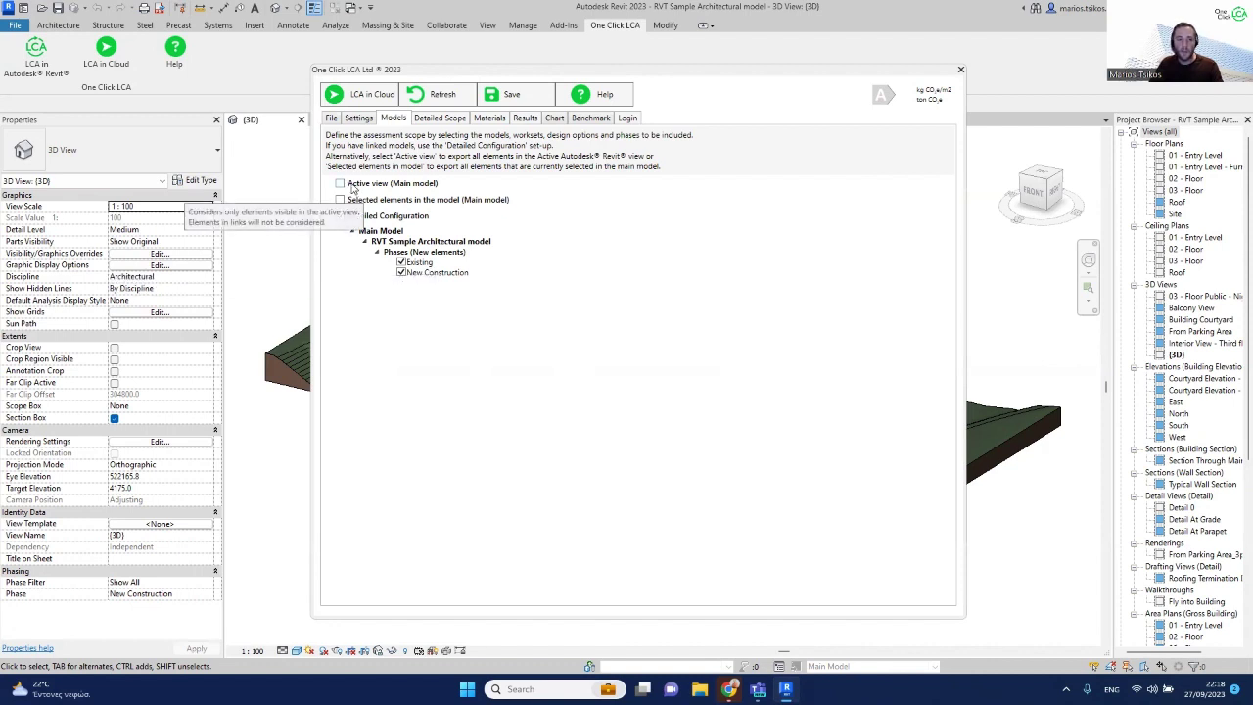
left_click(342, 184)
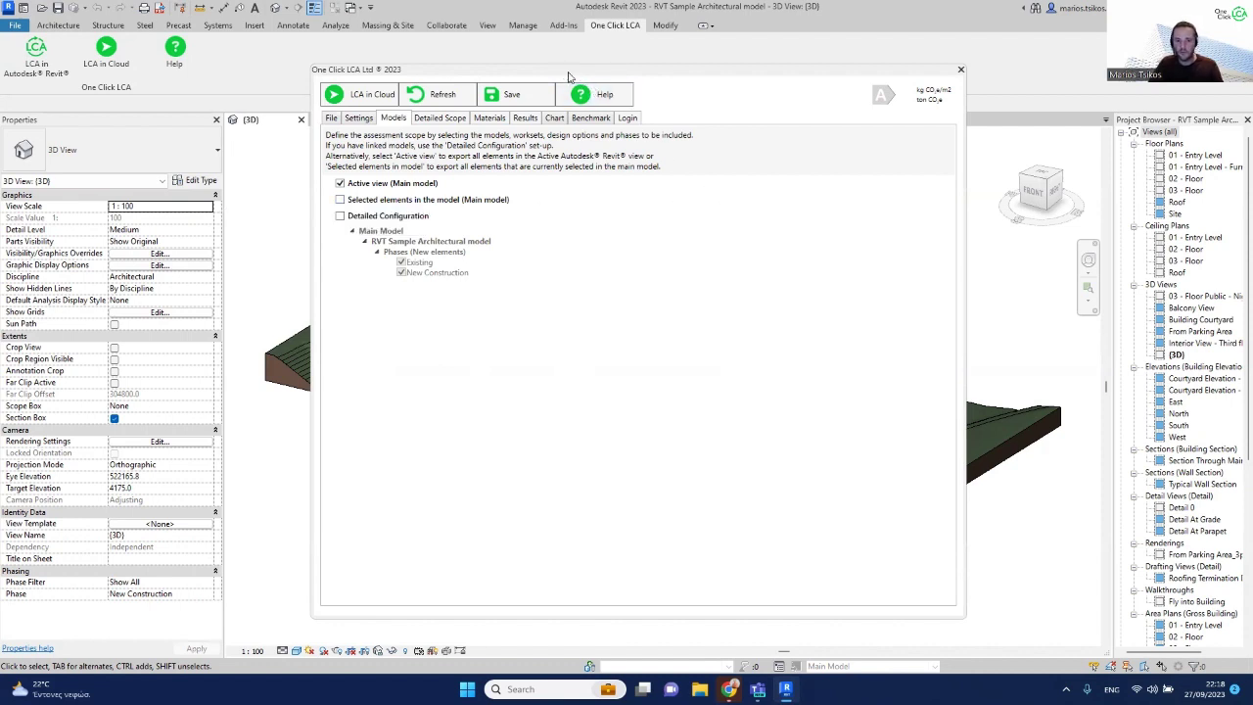
left_click_drag(568, 77, 1003, 187)
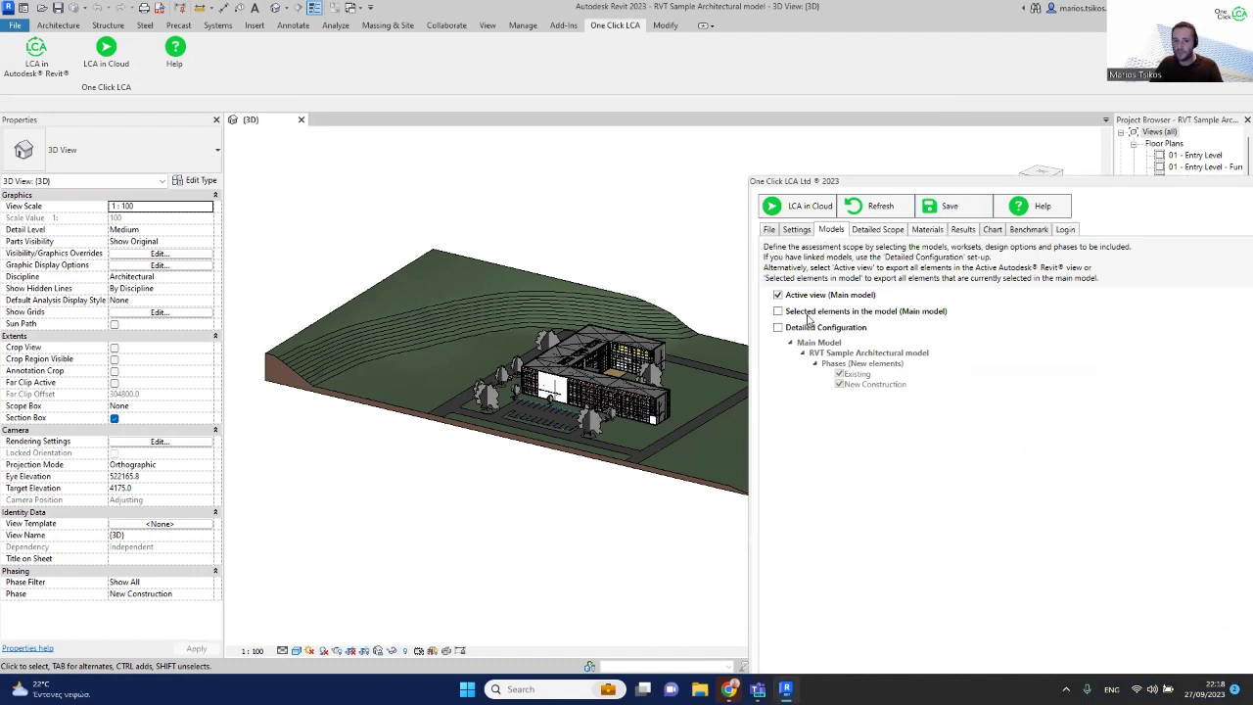
mouse_move(810, 300)
mouse_move(909, 318)
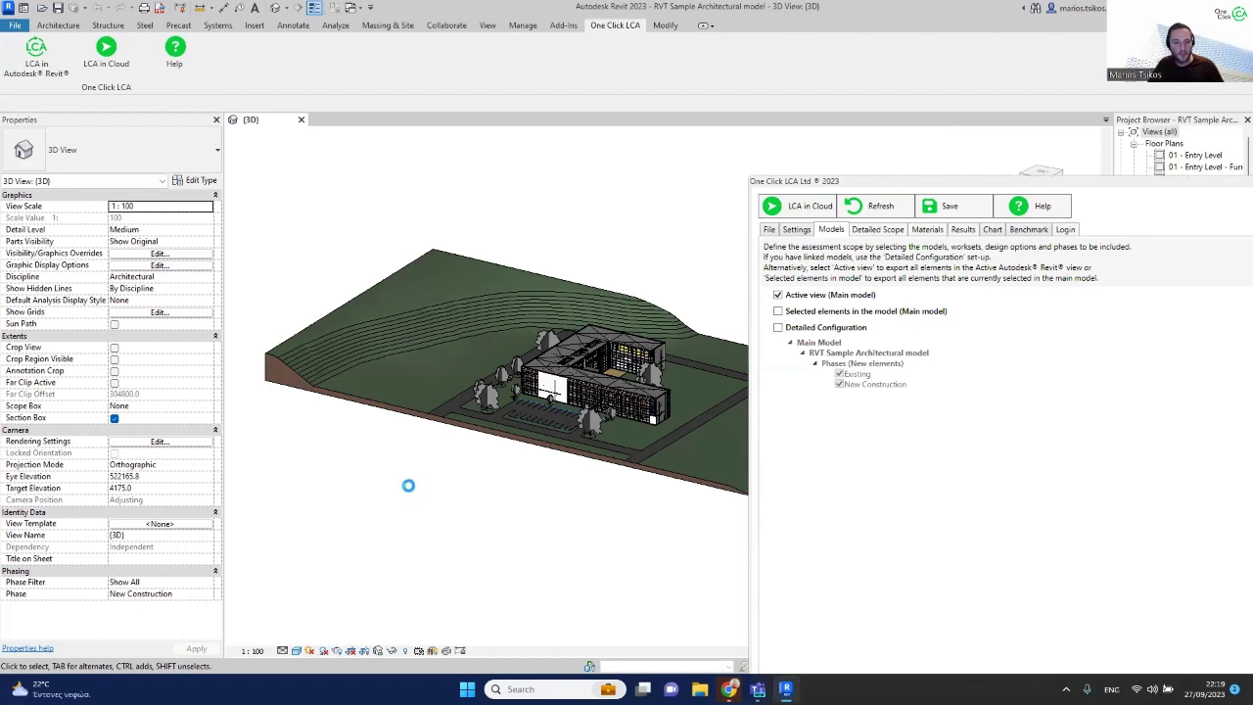
- Temporarily hide the site topography in the 3D view
left_click_drag(396, 509, 319, 345)
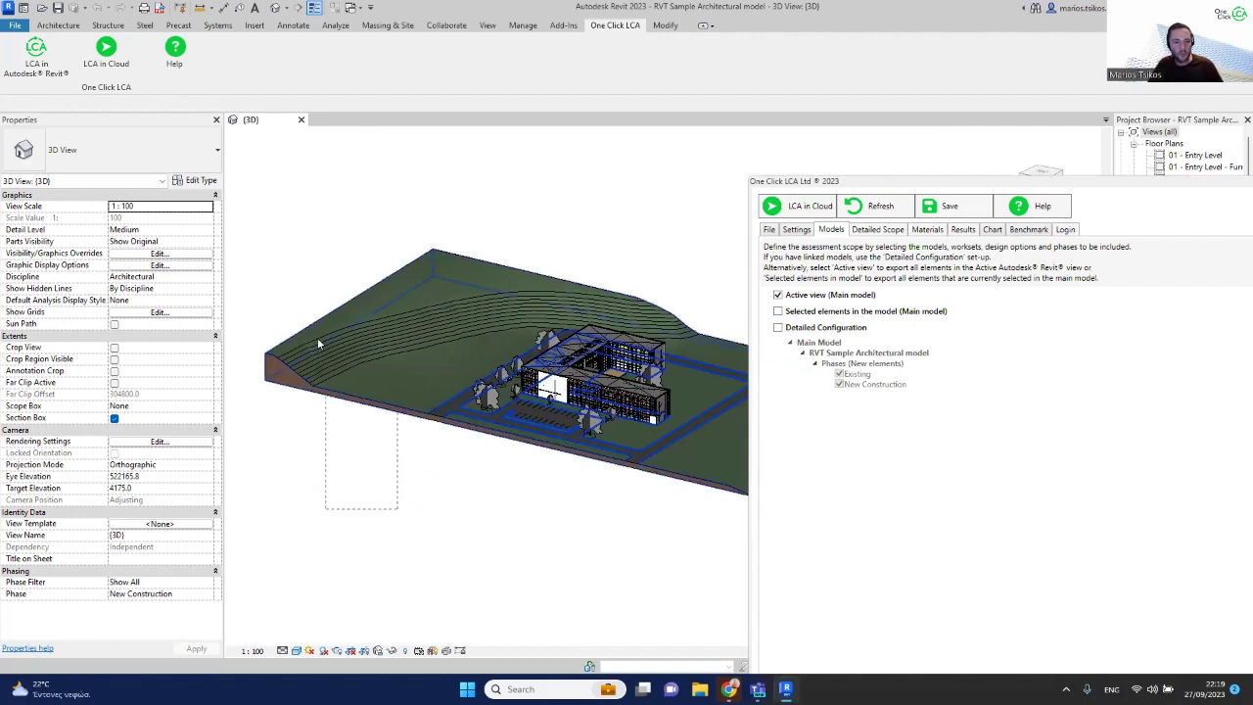
left_click_drag(295, 284, 294, 282)
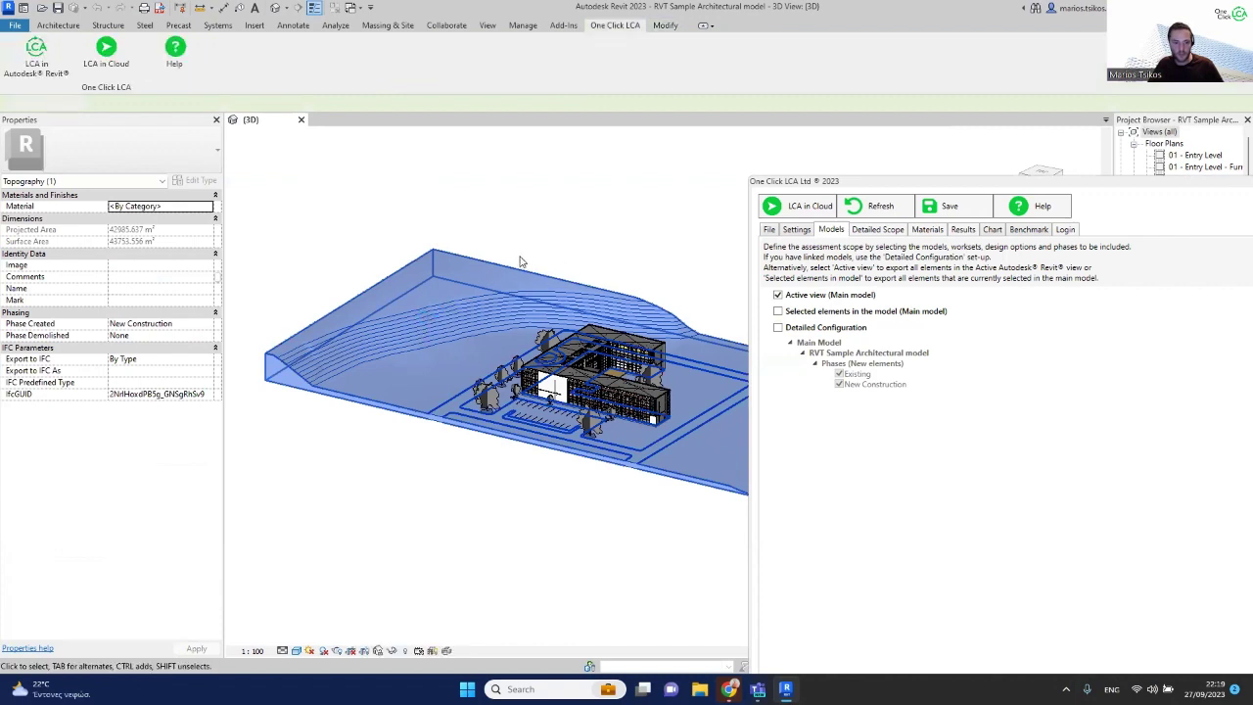
key("h")
key("h")
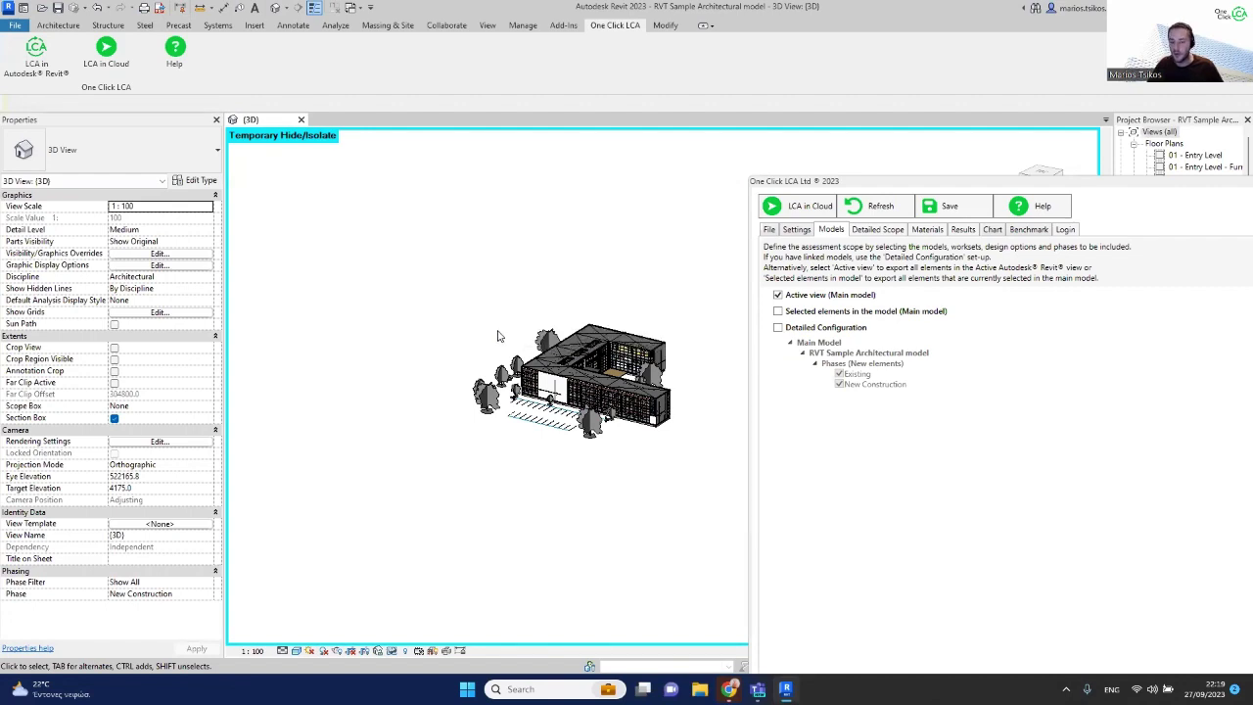
- Temporarily hide the trees beside and behind the building and the large tree in front of the parking spaces
scroll(486, 403, "up", 3)
left_click(487, 403)
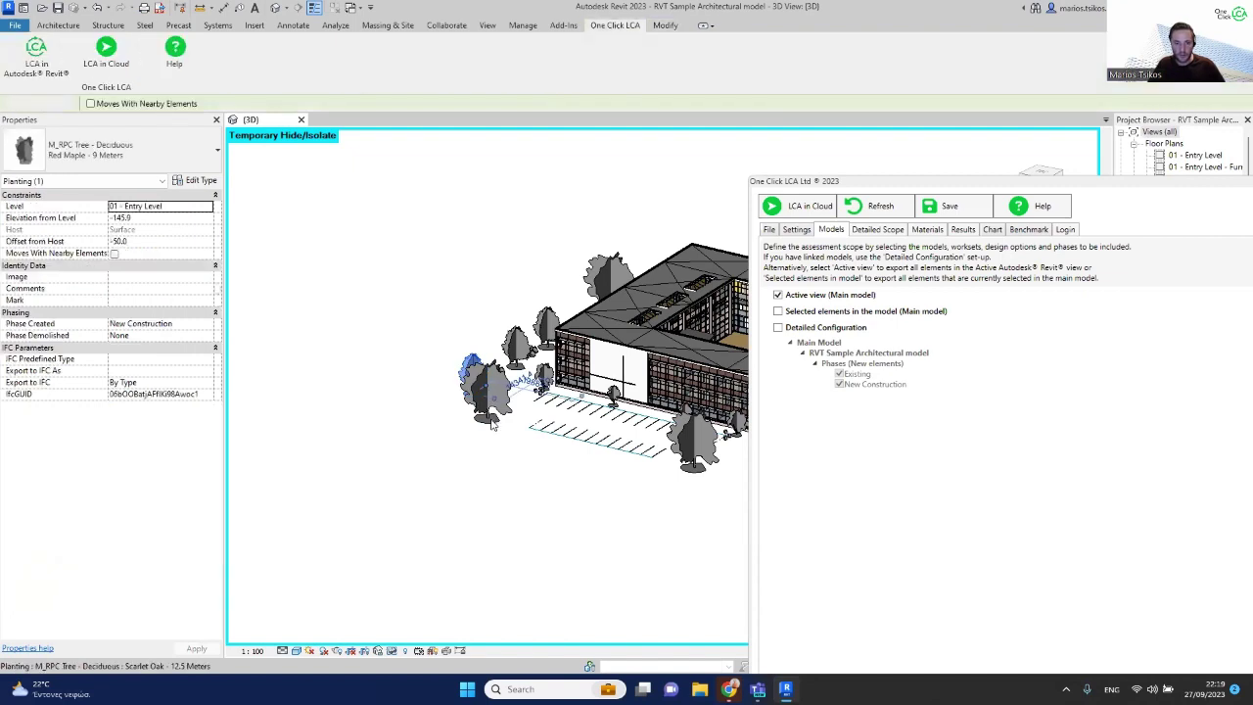
key("Escape")
left_click(492, 424)
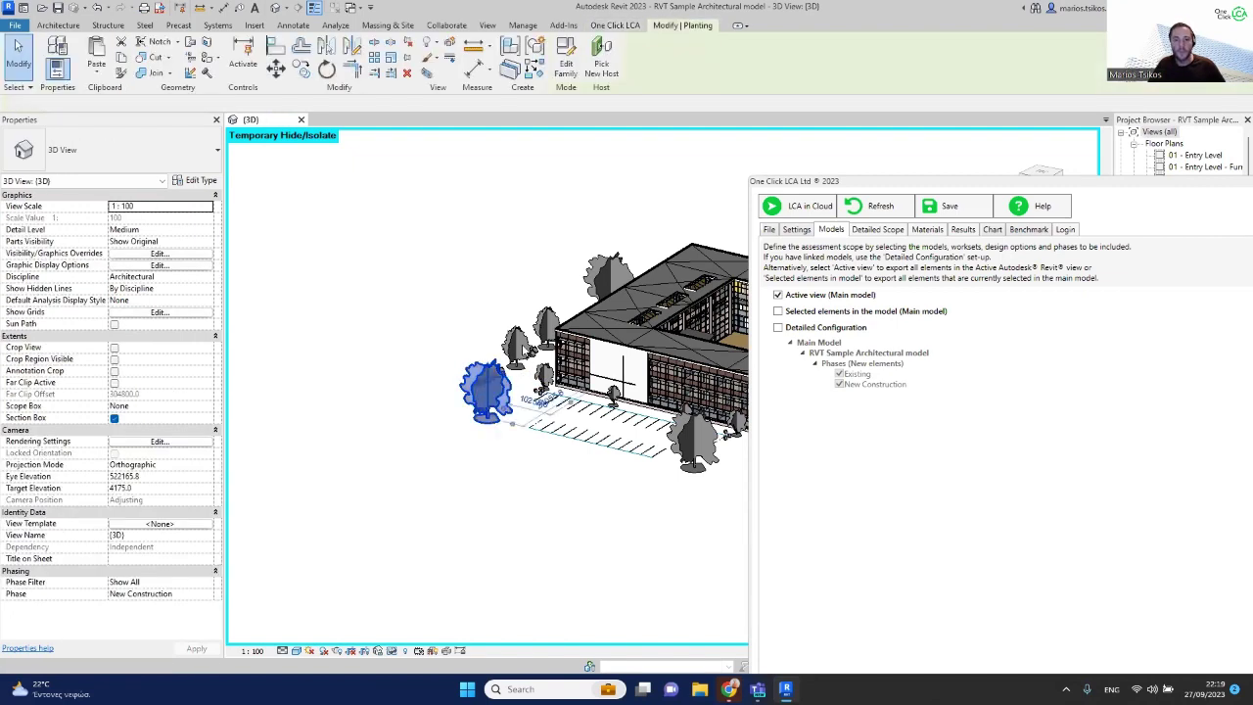
key("Delete")
left_click(522, 347)
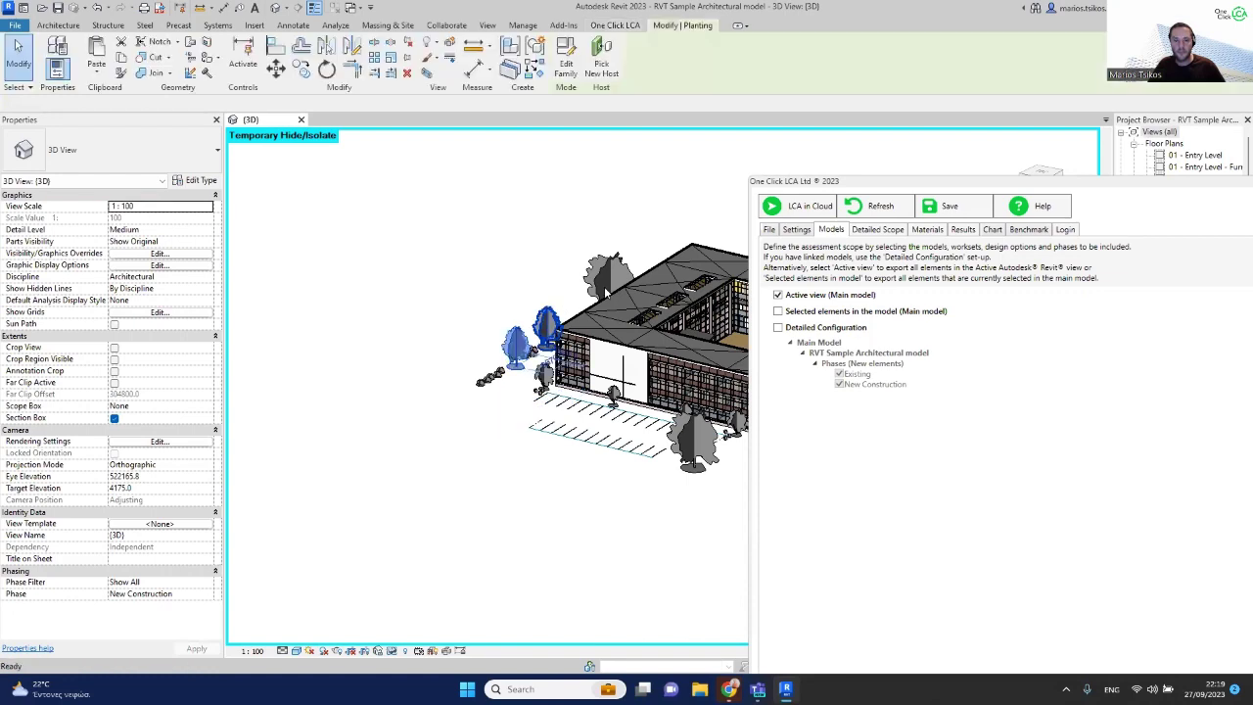
left_click(614, 265)
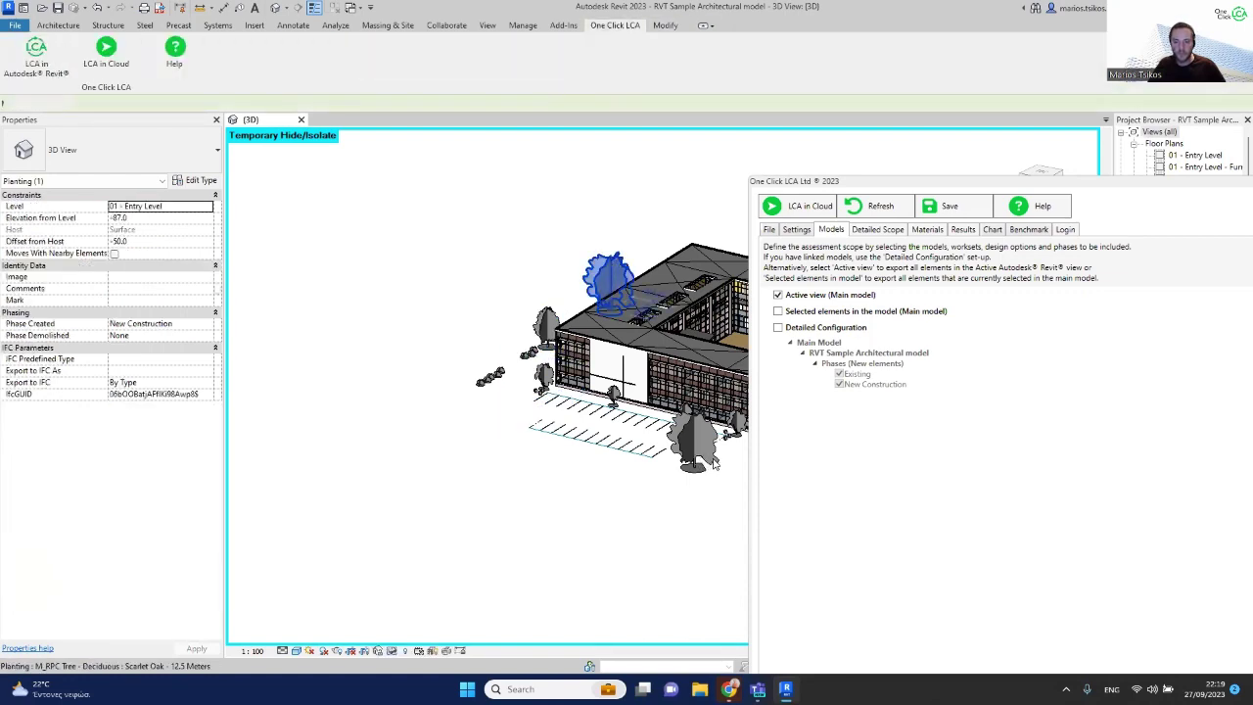
key("Delete")
left_click(713, 467)
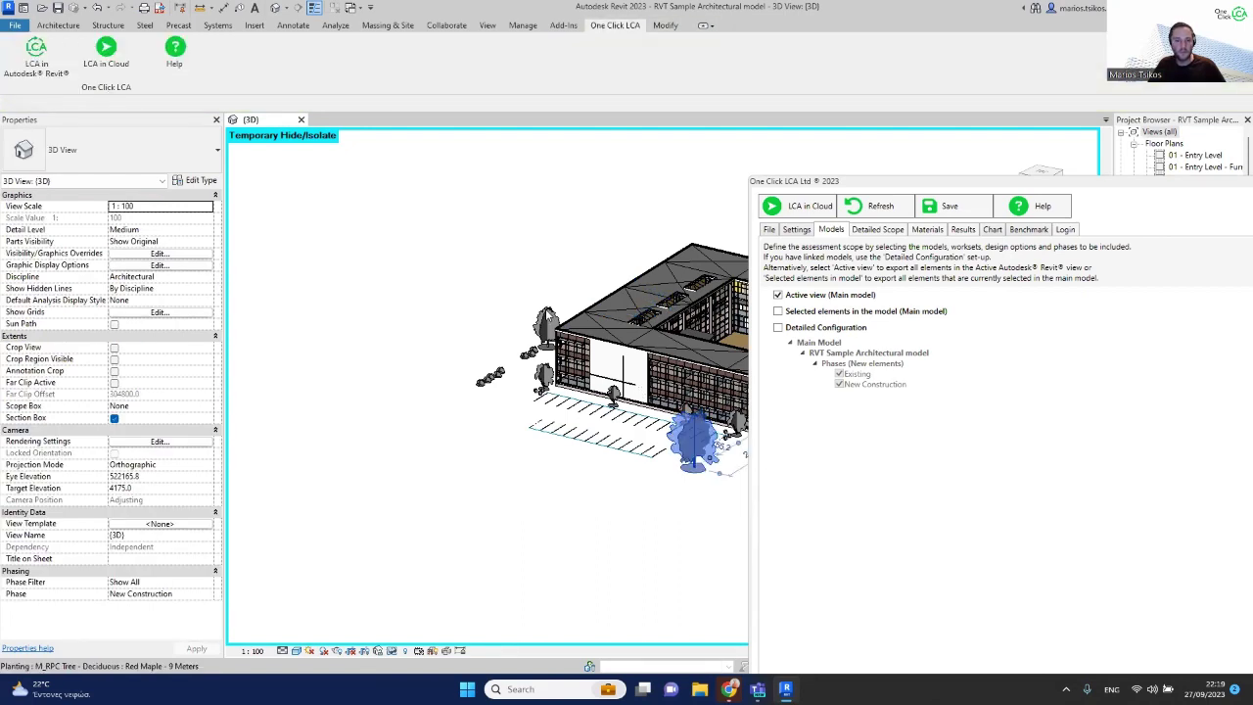
key("Delete")
left_click(548, 333)
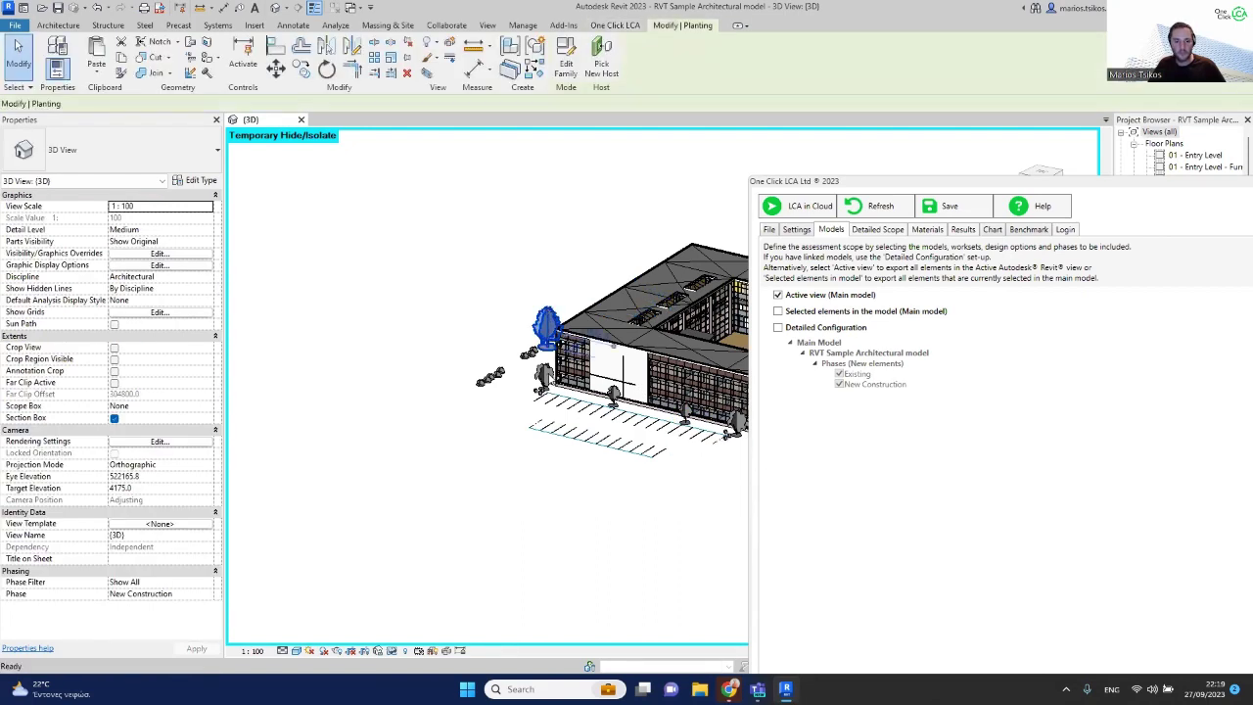
key("Delete")
left_click(544, 376)
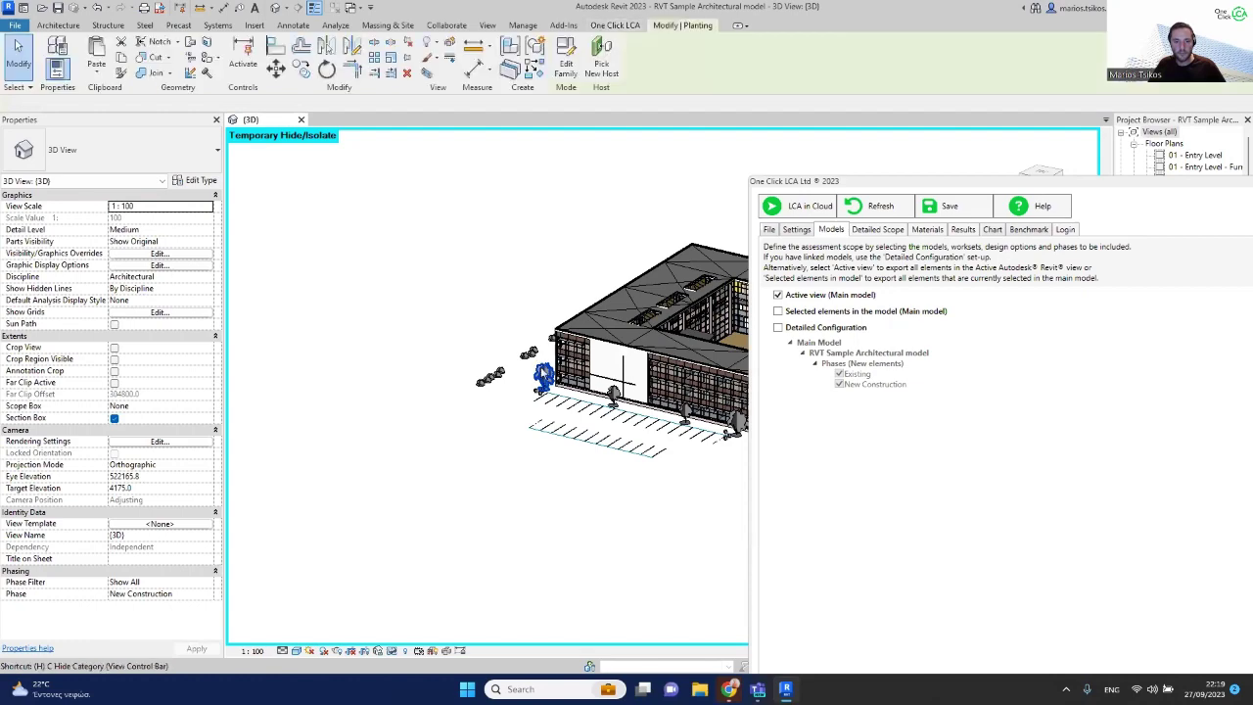
key("Delete")
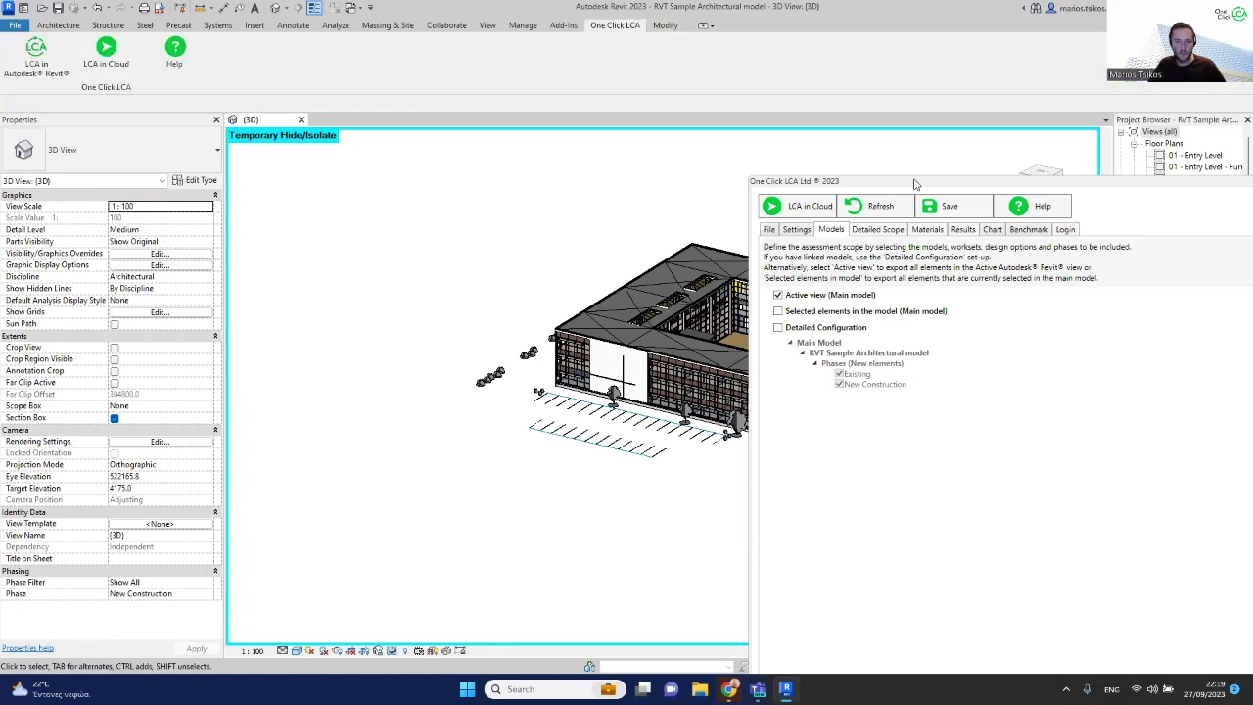
- In the detailed scope, exclude the Furniture and Generic Models categories and turn off splitting for Windows and Doors
left_click_drag(915, 184, 448, 99)
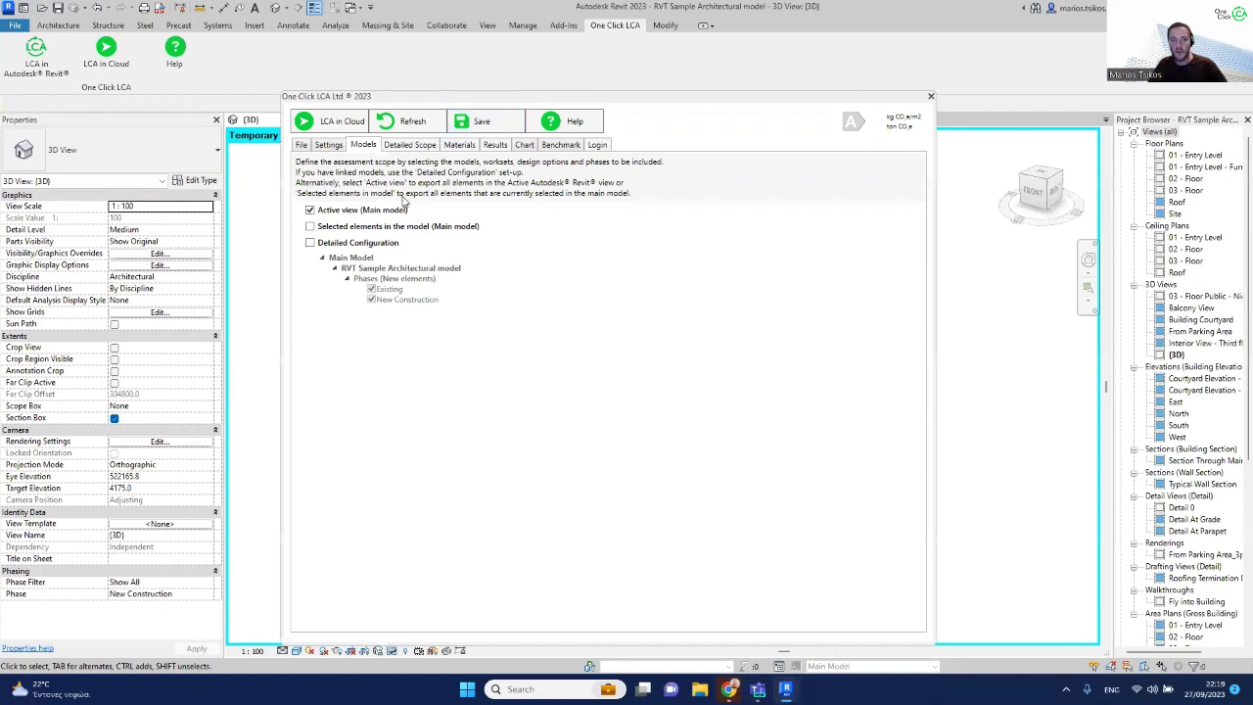
left_click(401, 145)
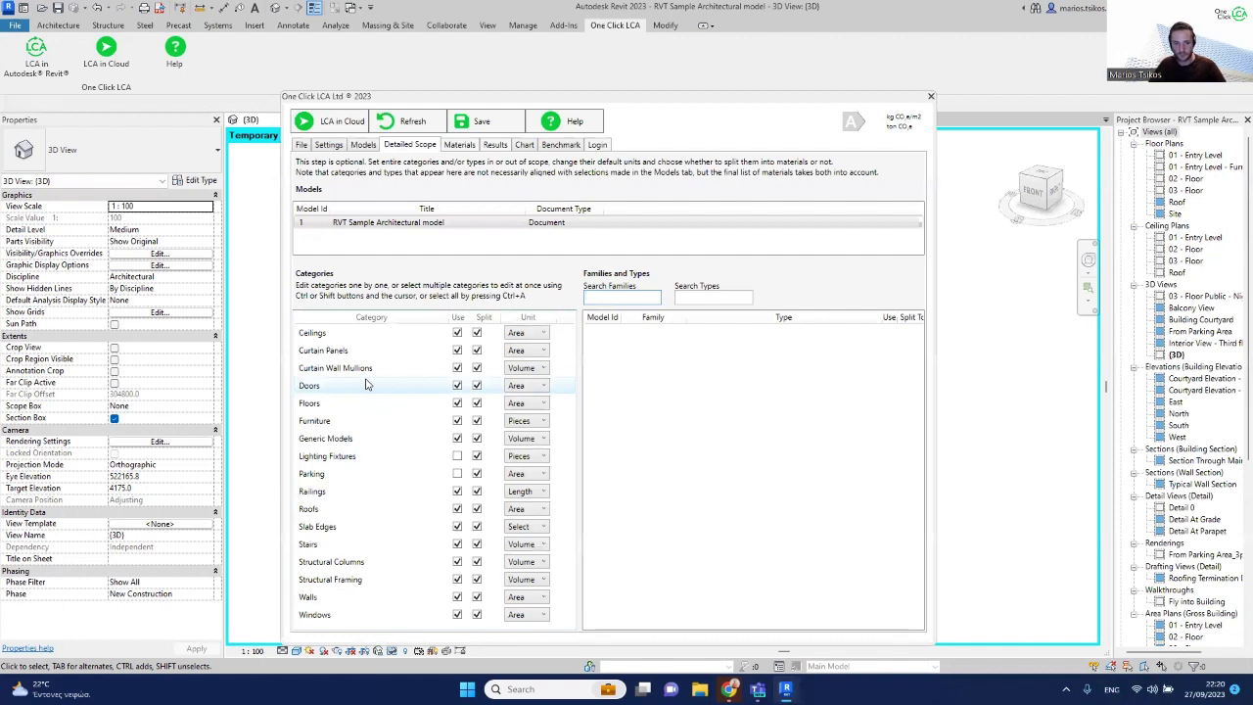
left_click(457, 422)
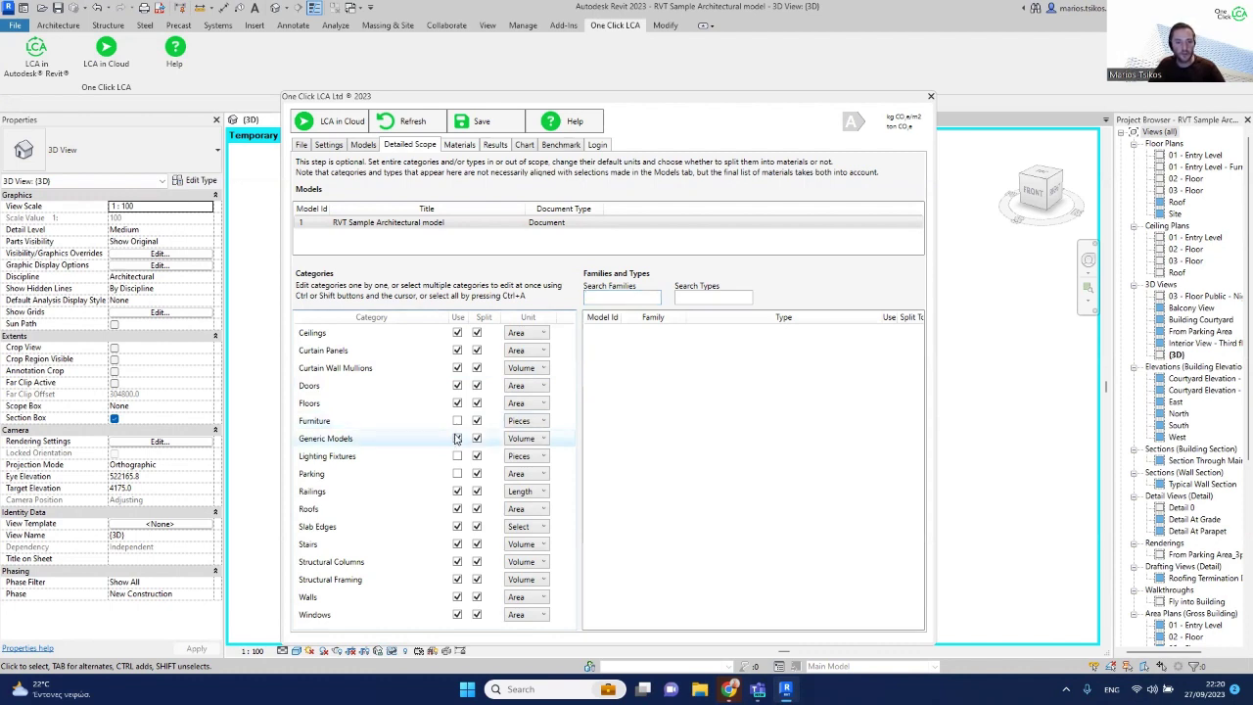
left_click(455, 439)
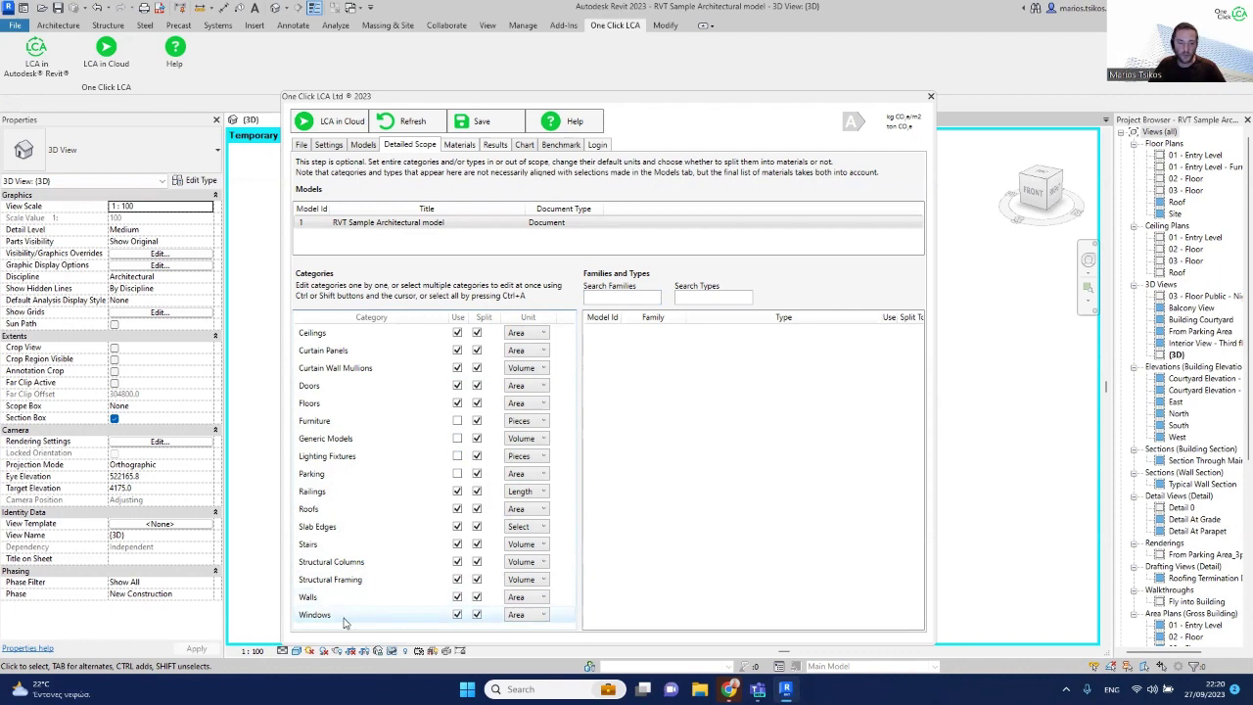
left_click(477, 614)
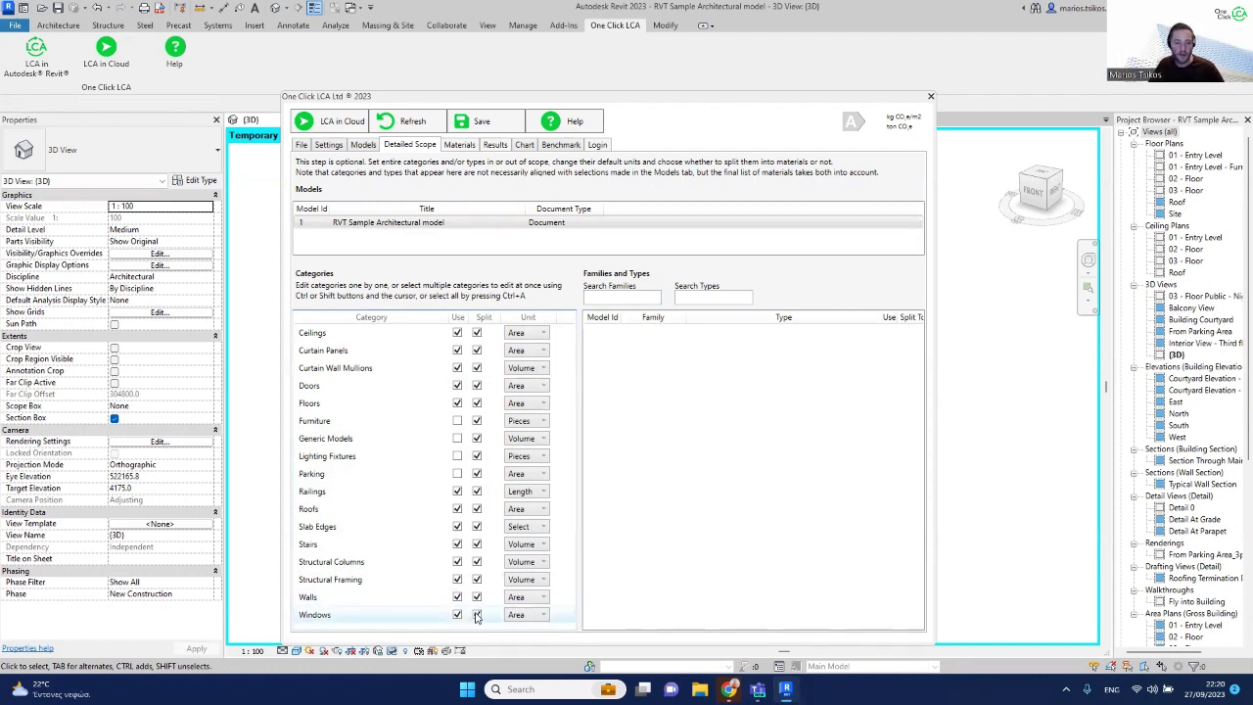
left_click(477, 387)
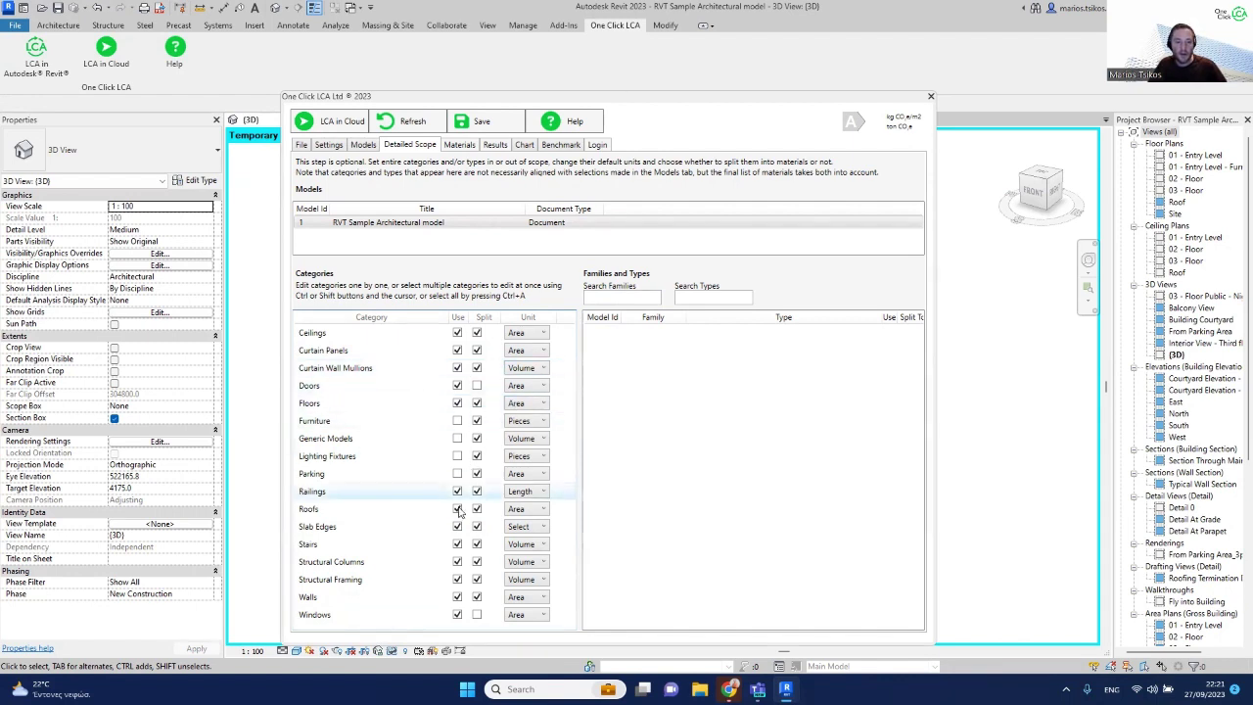
- List the wall types in the detailed scope and turn off splitting to materials for the Generic - 200mm wall
left_click(331, 599)
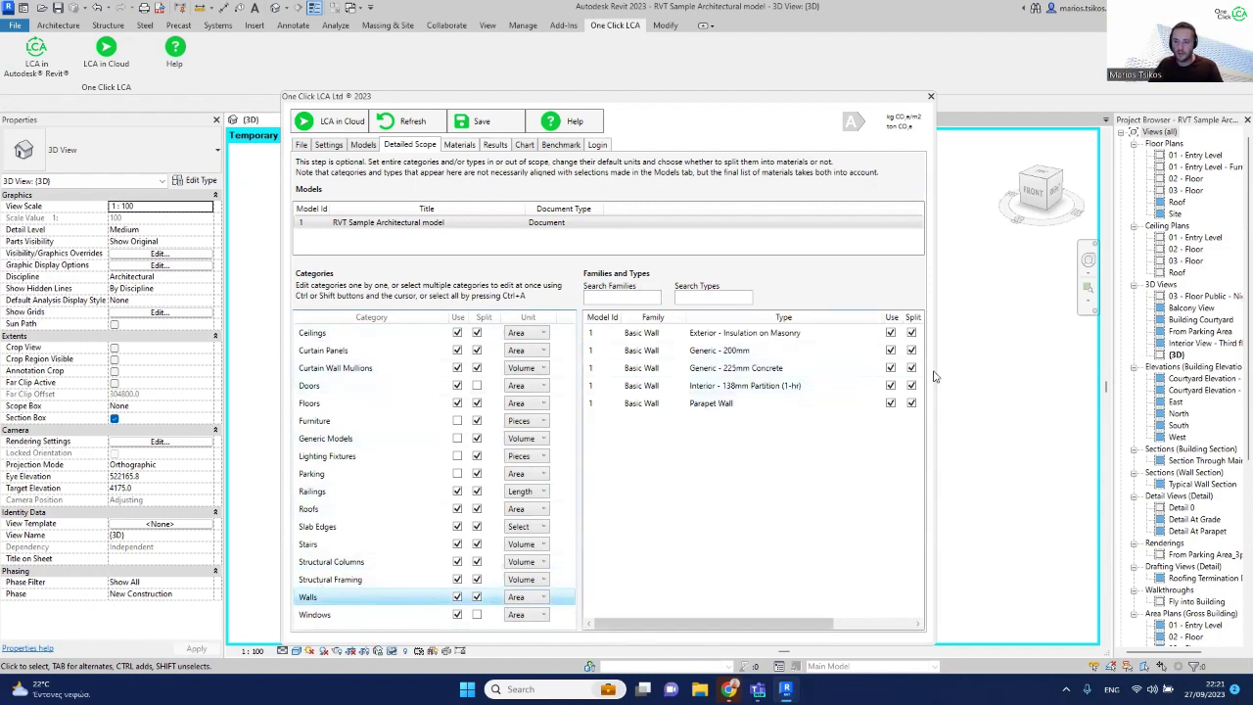
left_click_drag(936, 370, 996, 371)
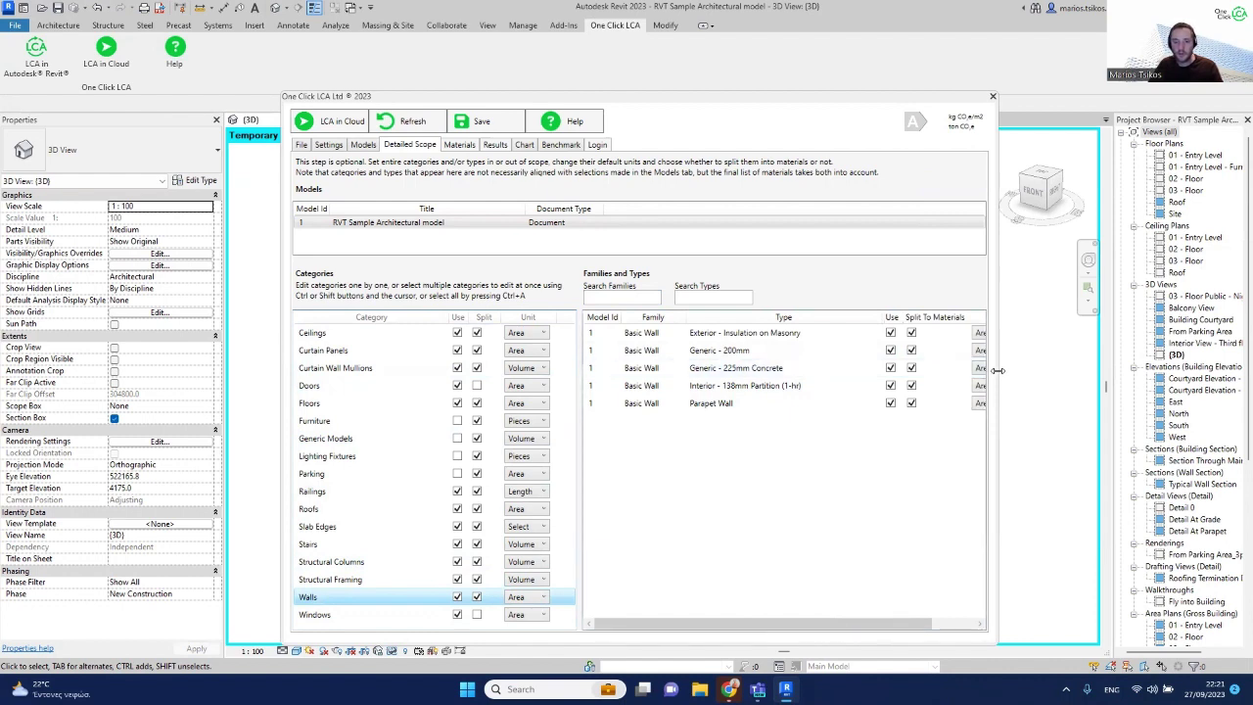
left_click_drag(996, 370, 1065, 372)
left_click(703, 354)
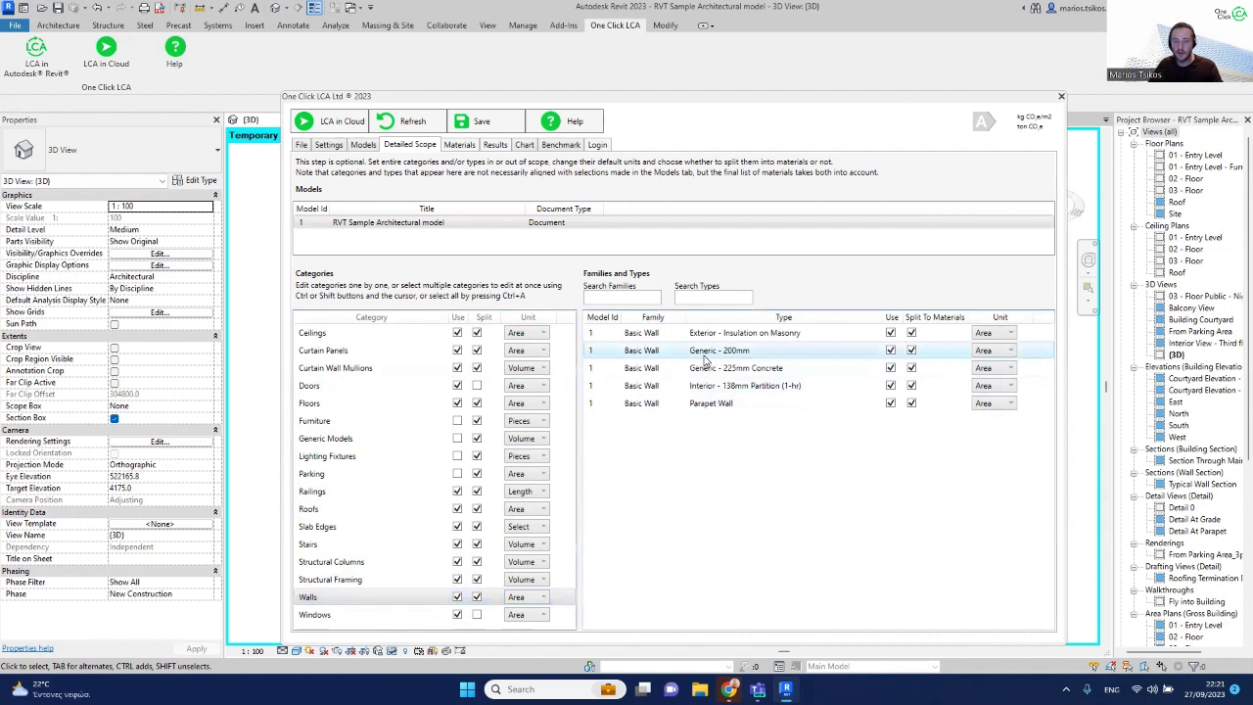
left_click(912, 351)
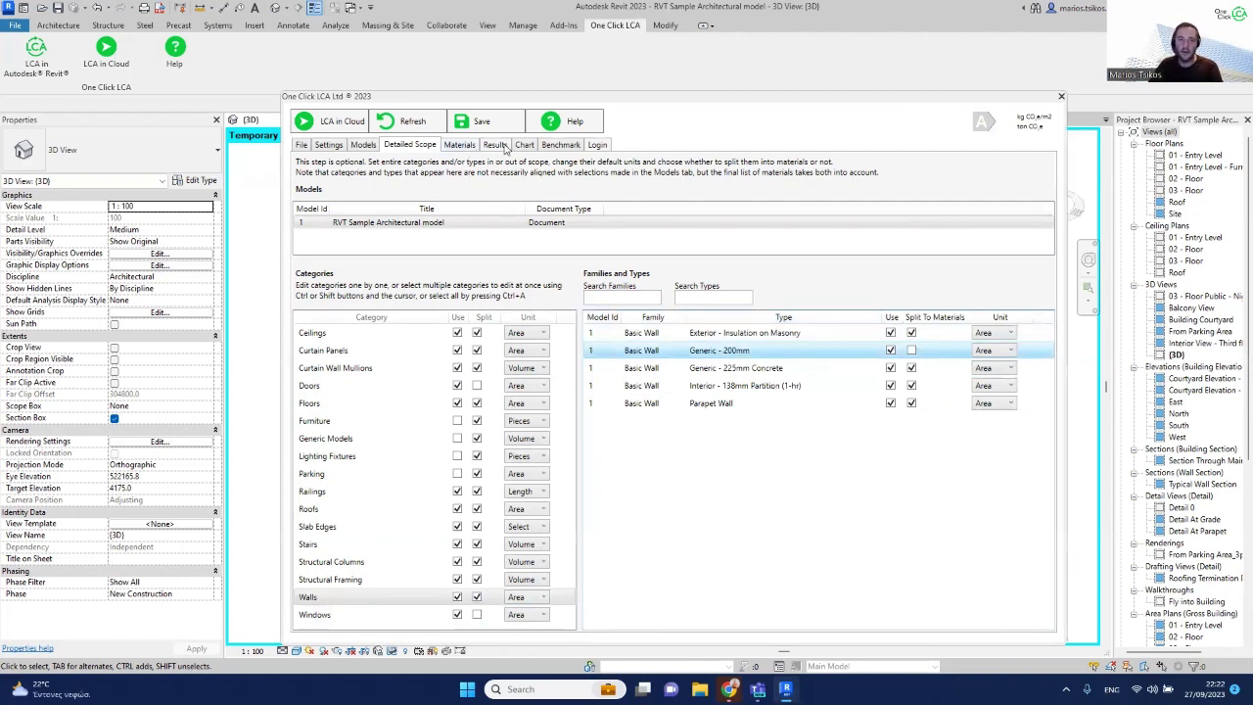
- Expand Exterior Walls in the project materials list and widen the Material column to examine how each wall type is split
left_click(459, 144)
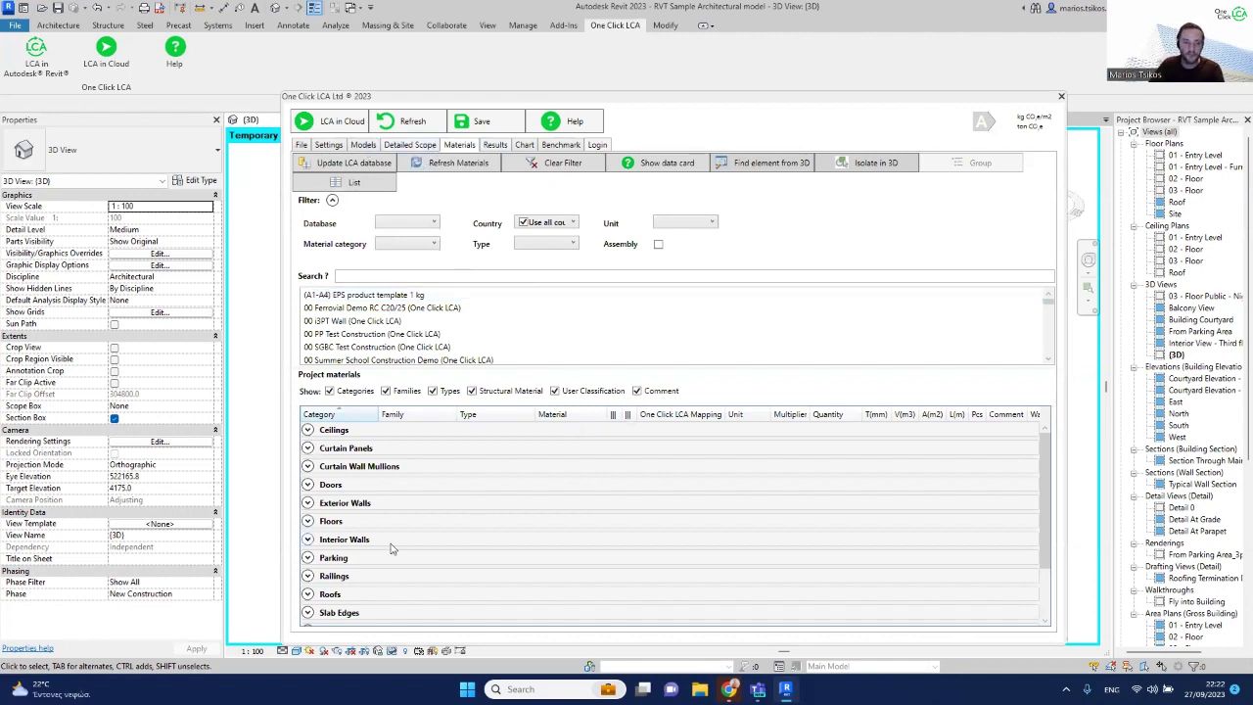
left_click(307, 504)
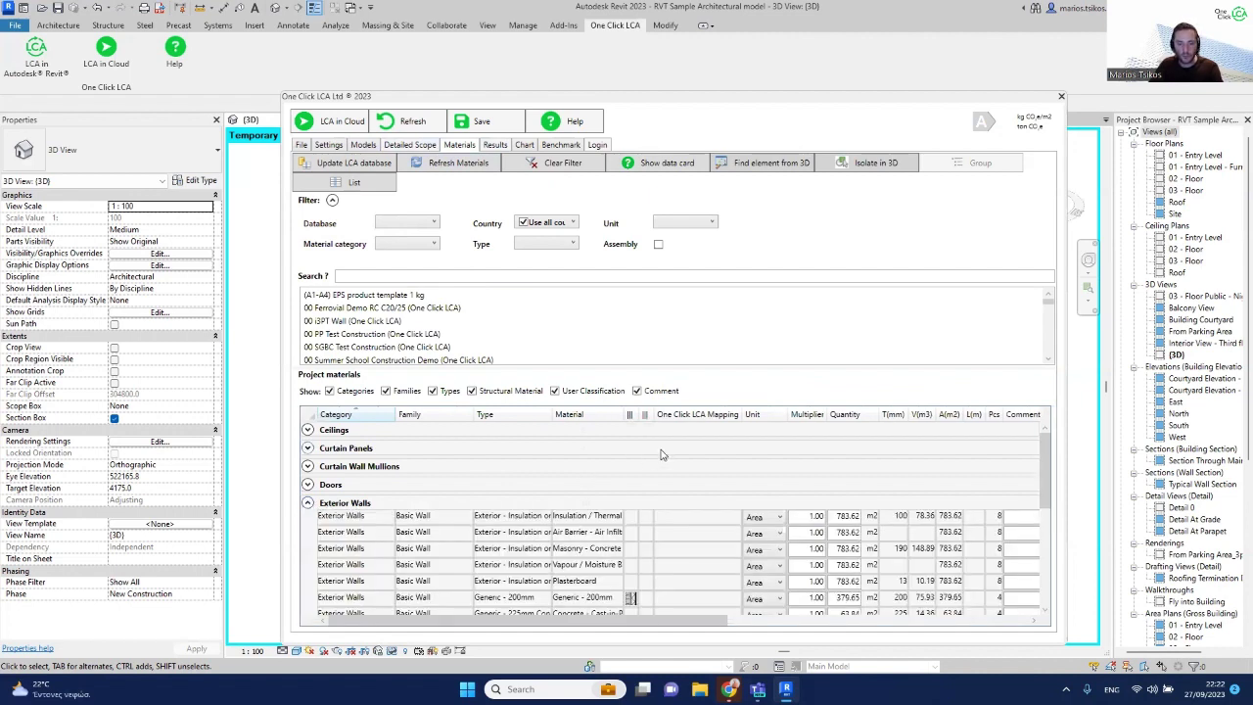
scroll(682, 449, "down", 2)
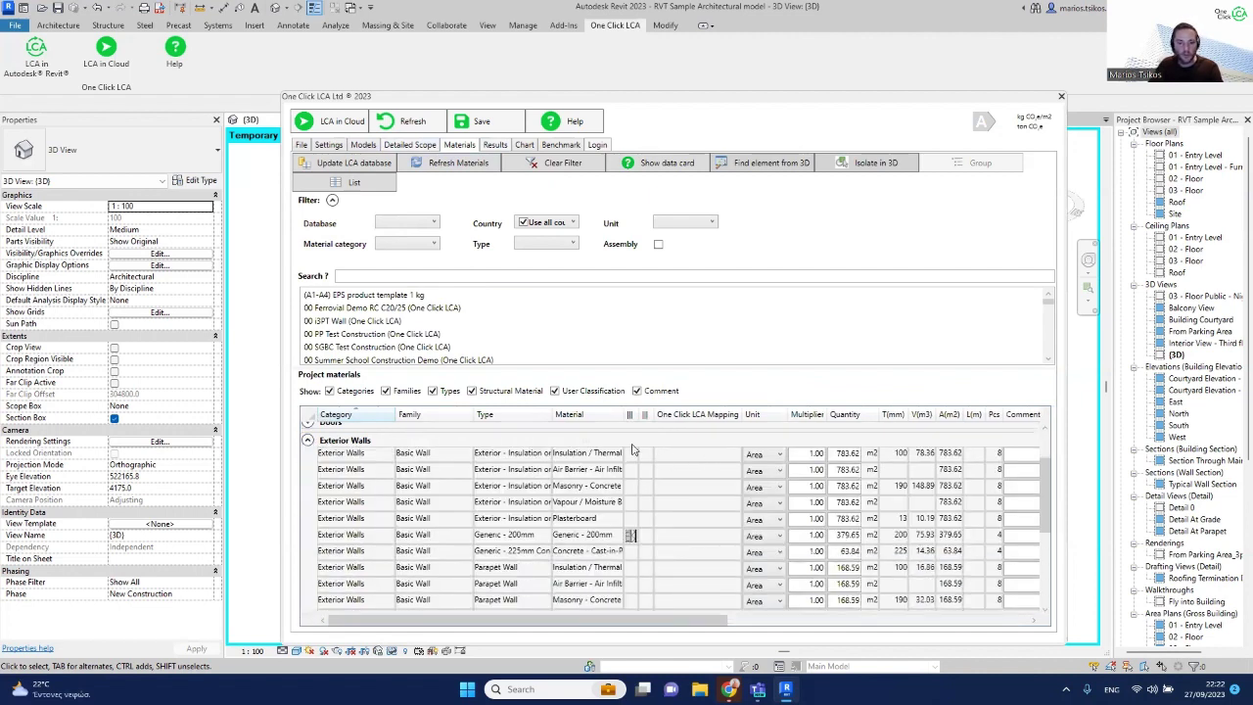
left_click_drag(621, 414, 697, 414)
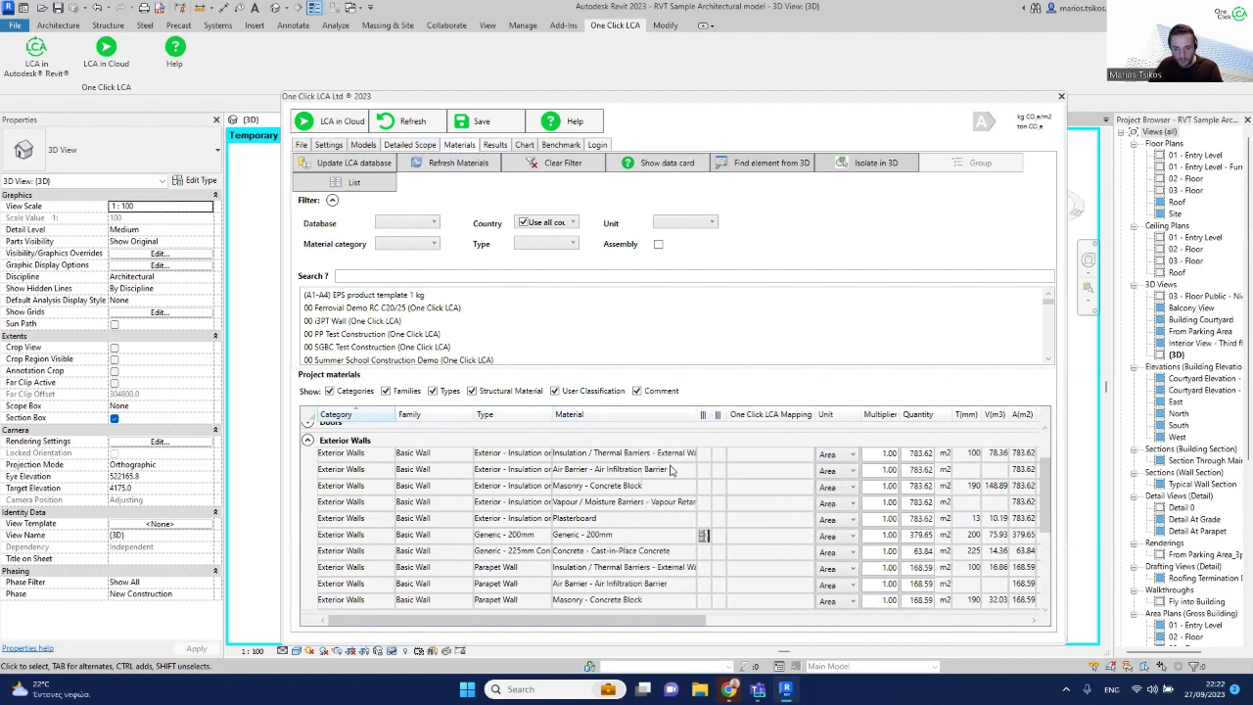
- Widen the Type column of the project materials table and enlarge the plugin window to review the exterior wall rows
left_click_drag(548, 414, 591, 414)
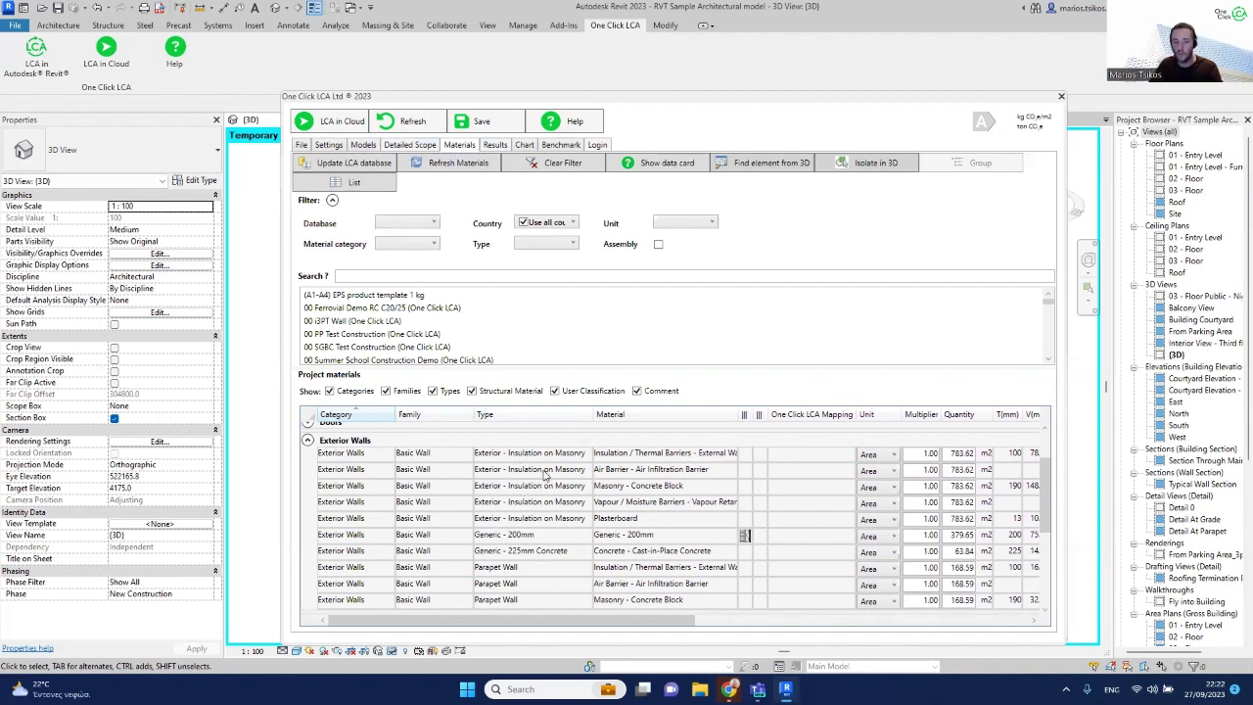
scroll(701, 466, "down", 1)
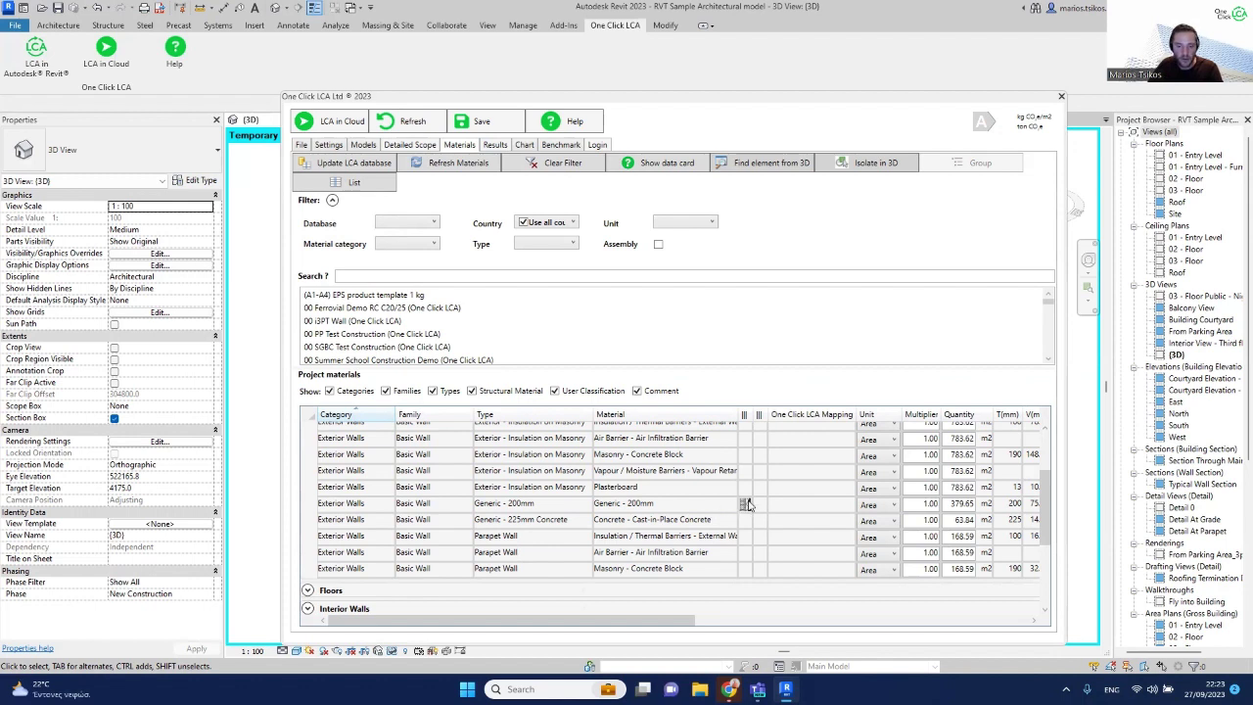
mouse_move(744, 505)
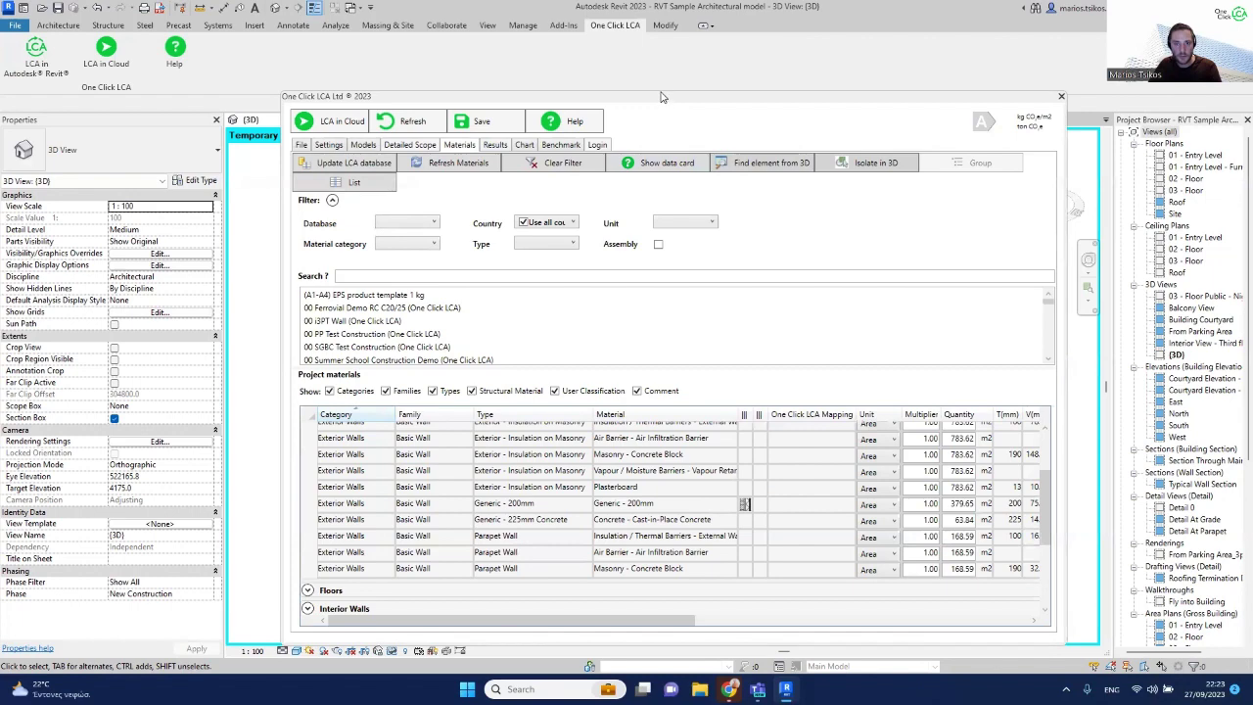
left_click_drag(661, 97, 611, 67)
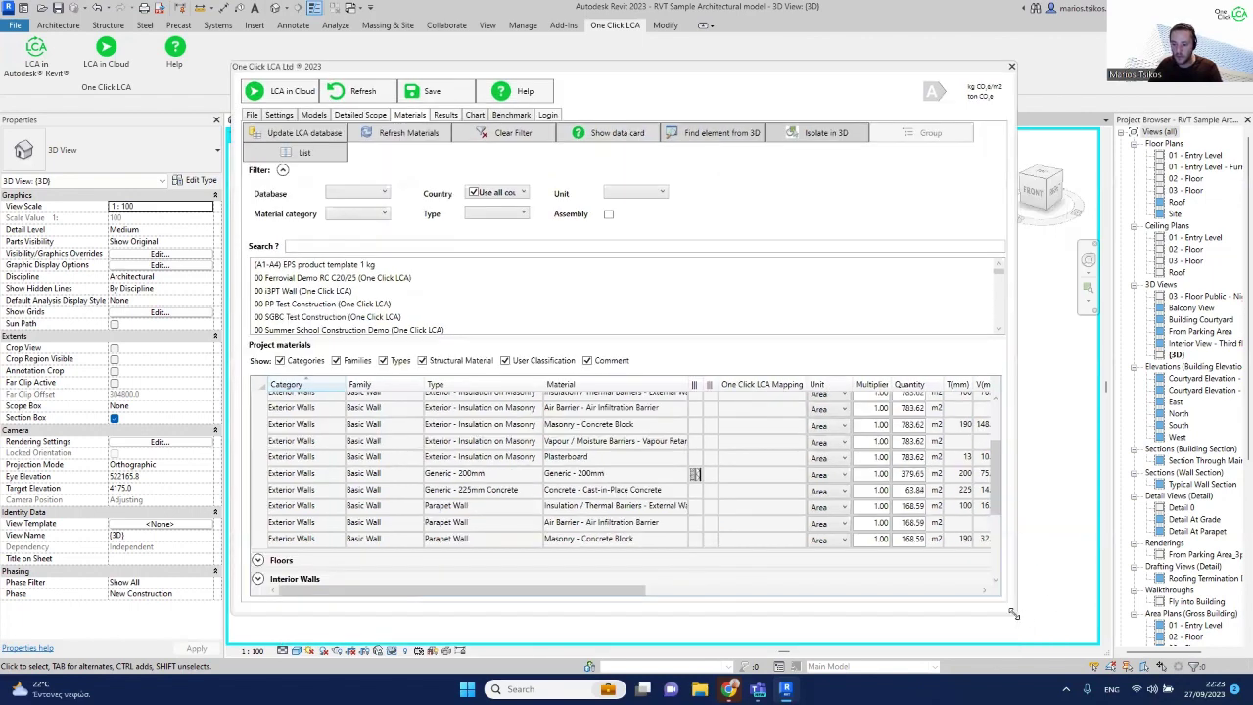
left_click_drag(1014, 613, 1056, 636)
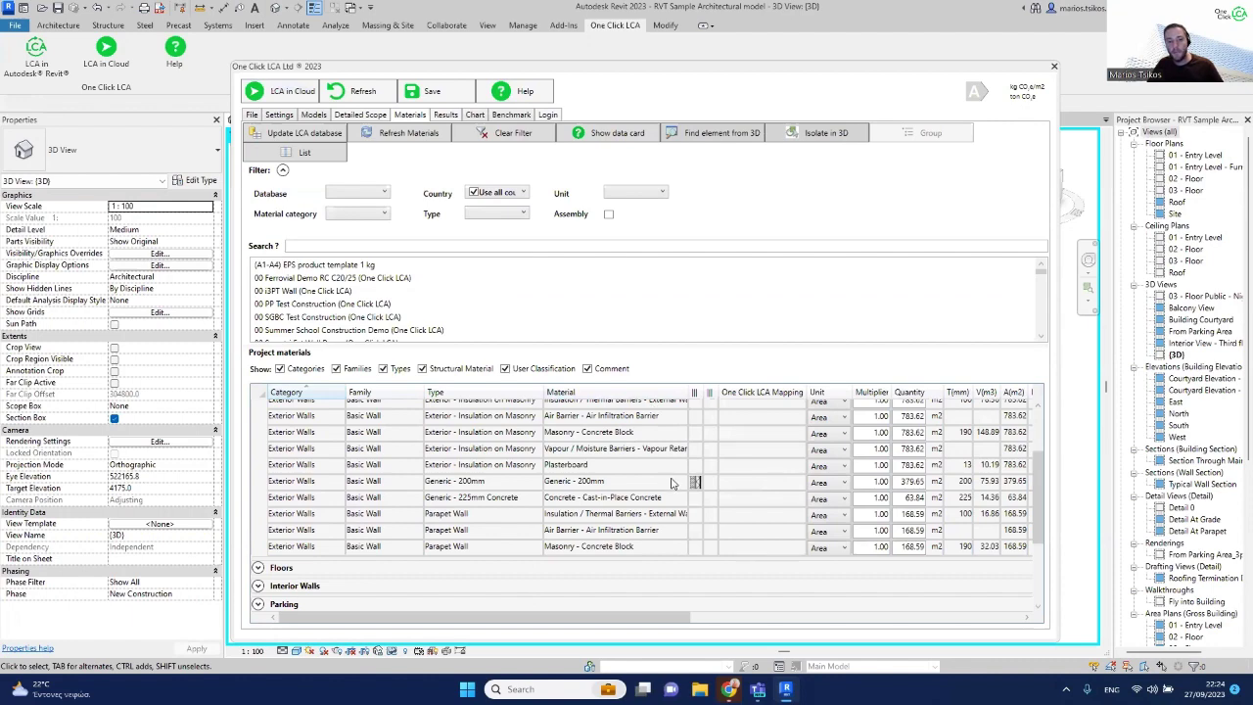
scroll(671, 482, "up", 2)
scroll(685, 474, "down", 1)
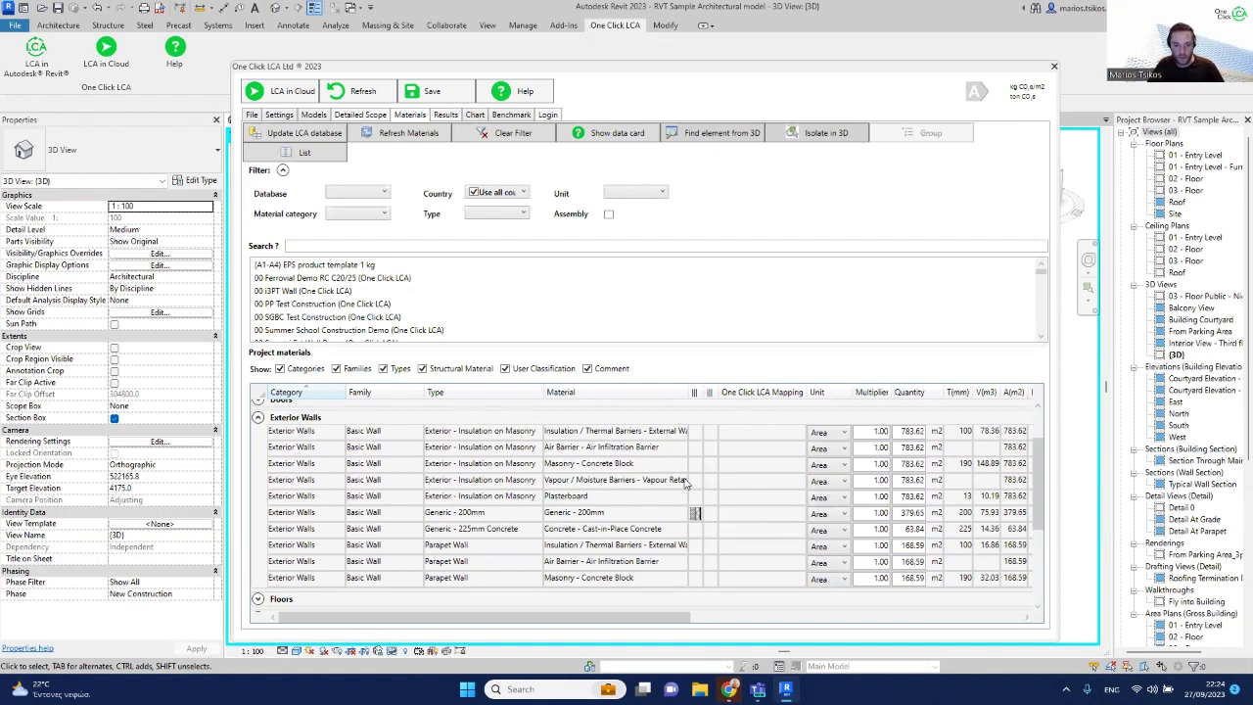
- For the Generic - 200mm exterior wall, search the datapoints for concrete, filtered to the generic type and the One Click LCA database
left_click(724, 520)
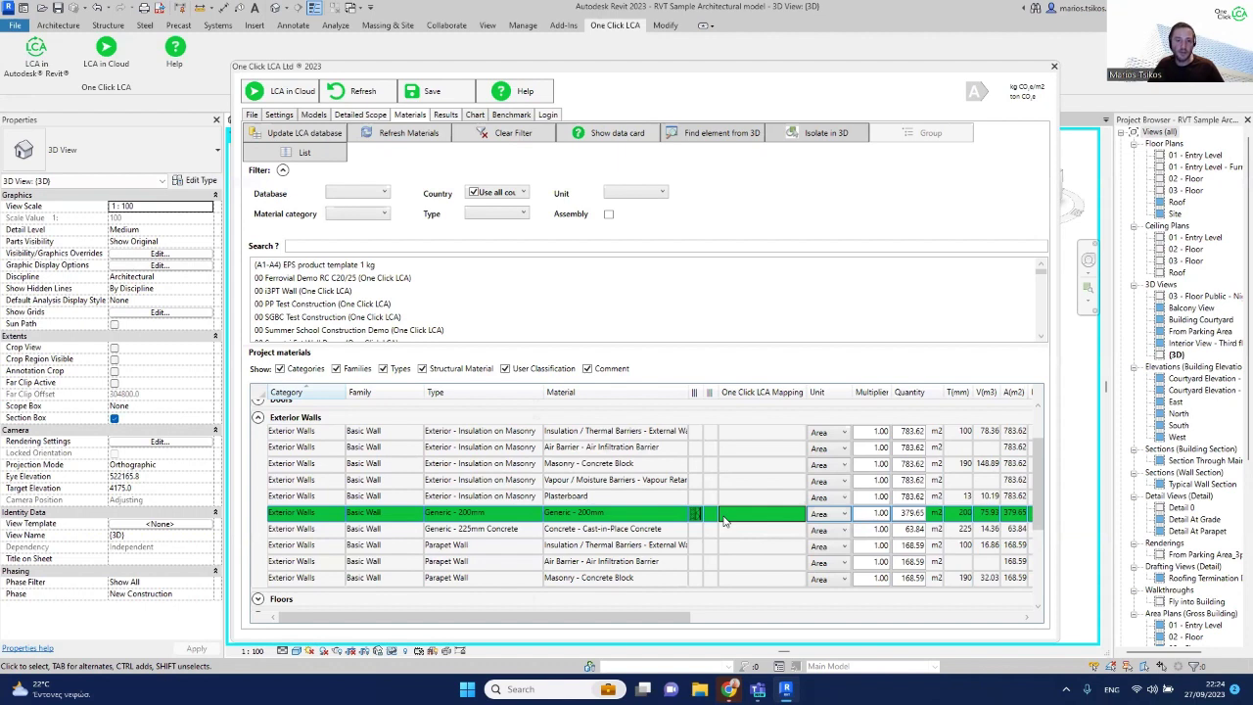
left_click(331, 245)
type("co")
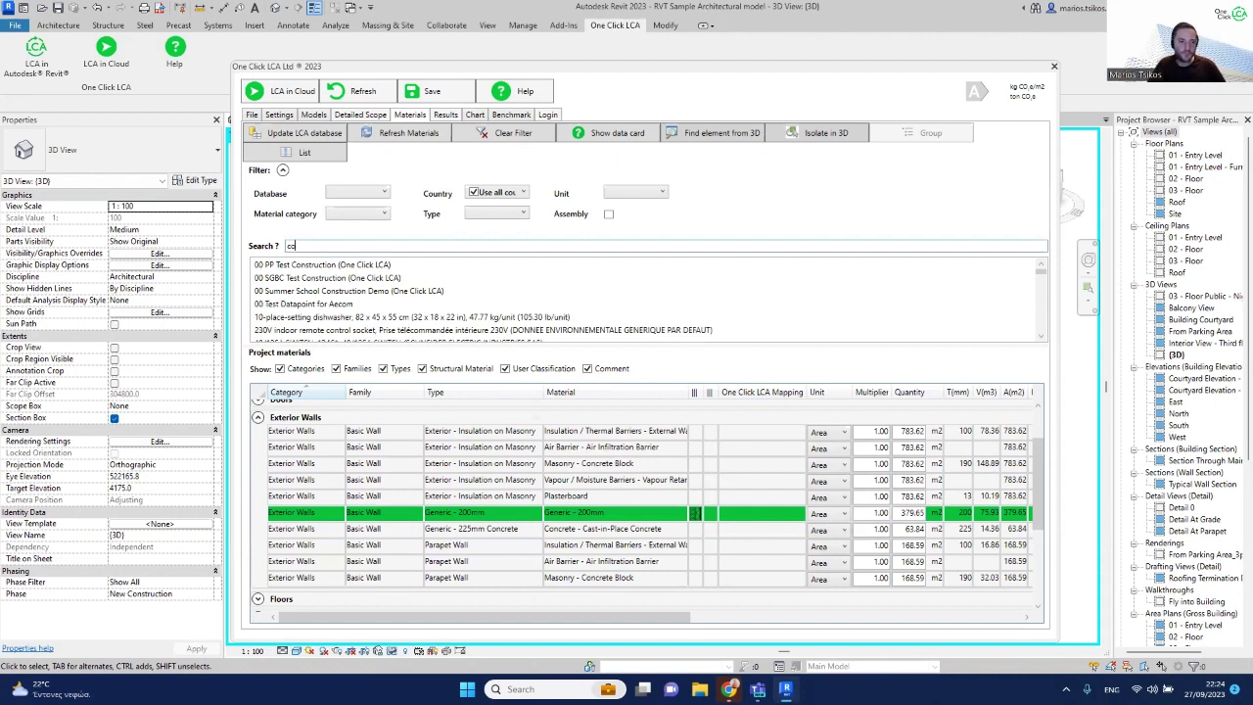
type("ncrete")
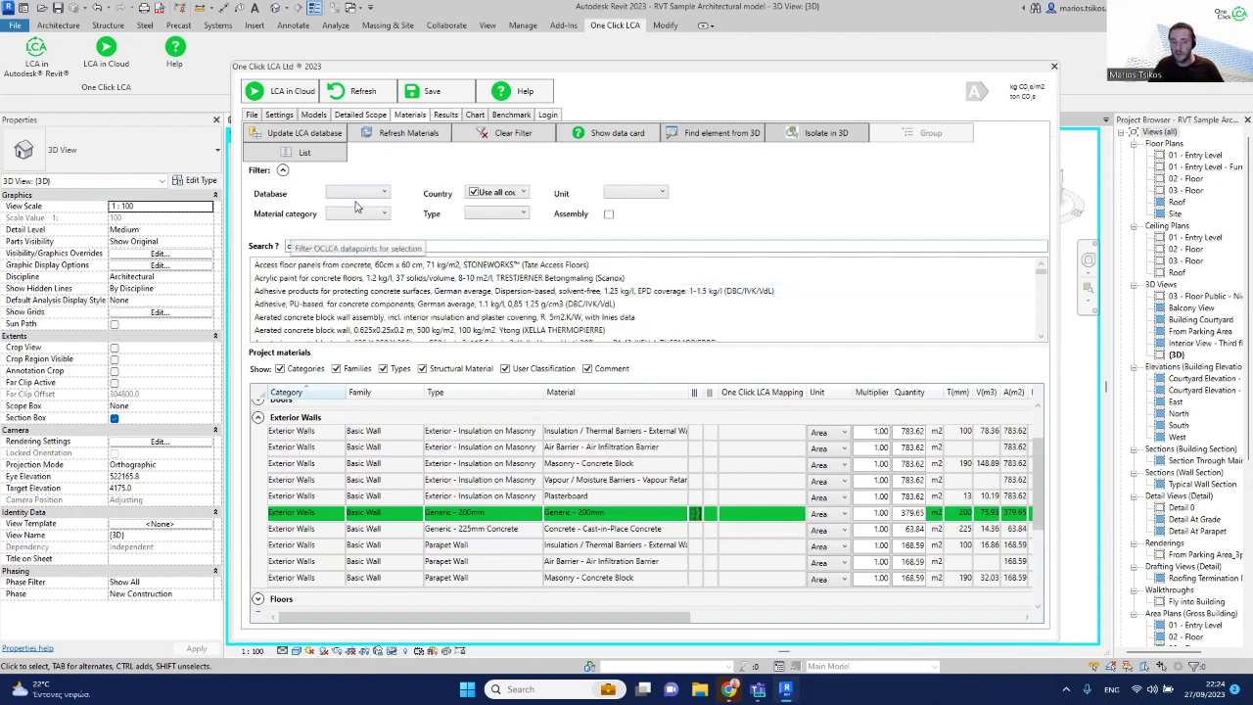
left_click(496, 214)
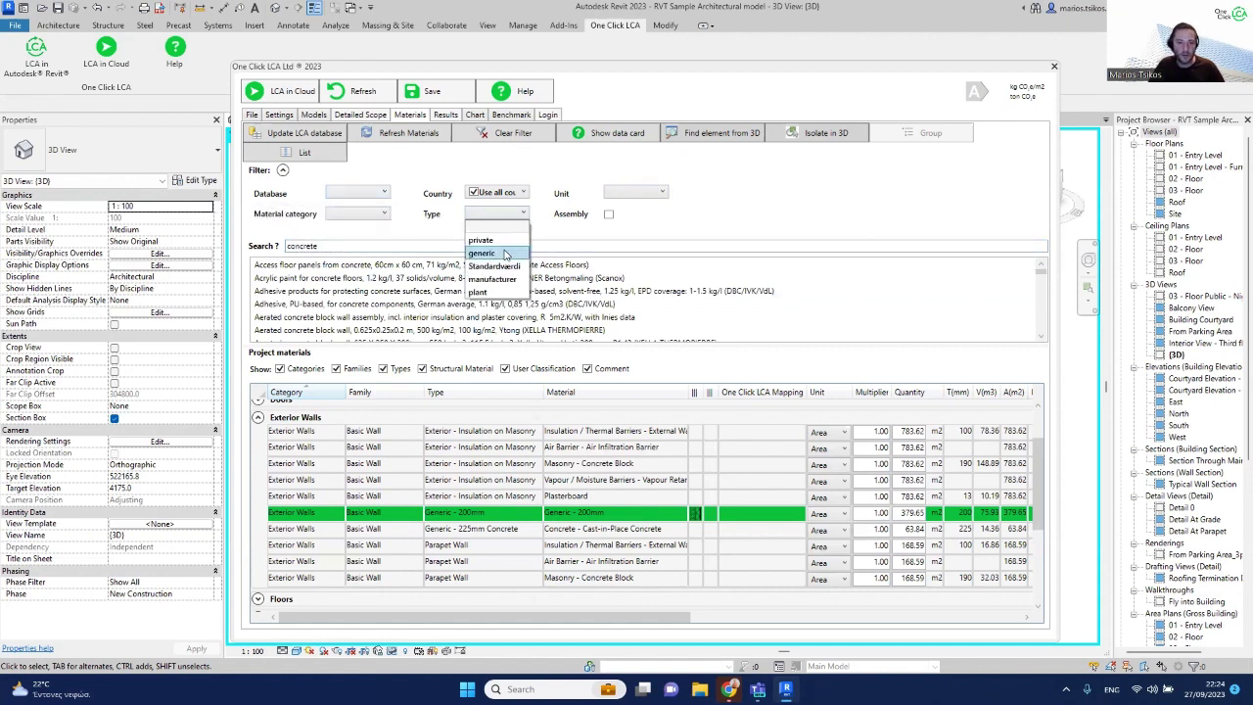
left_click(511, 253)
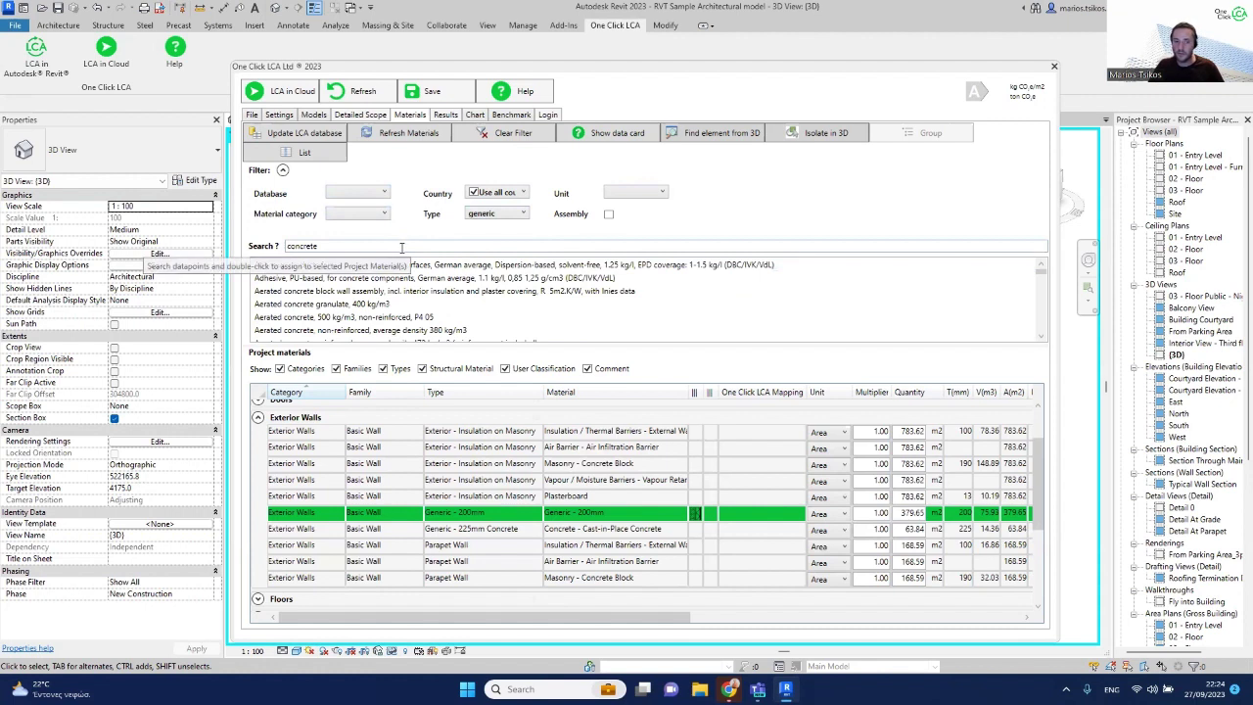
left_click(373, 194)
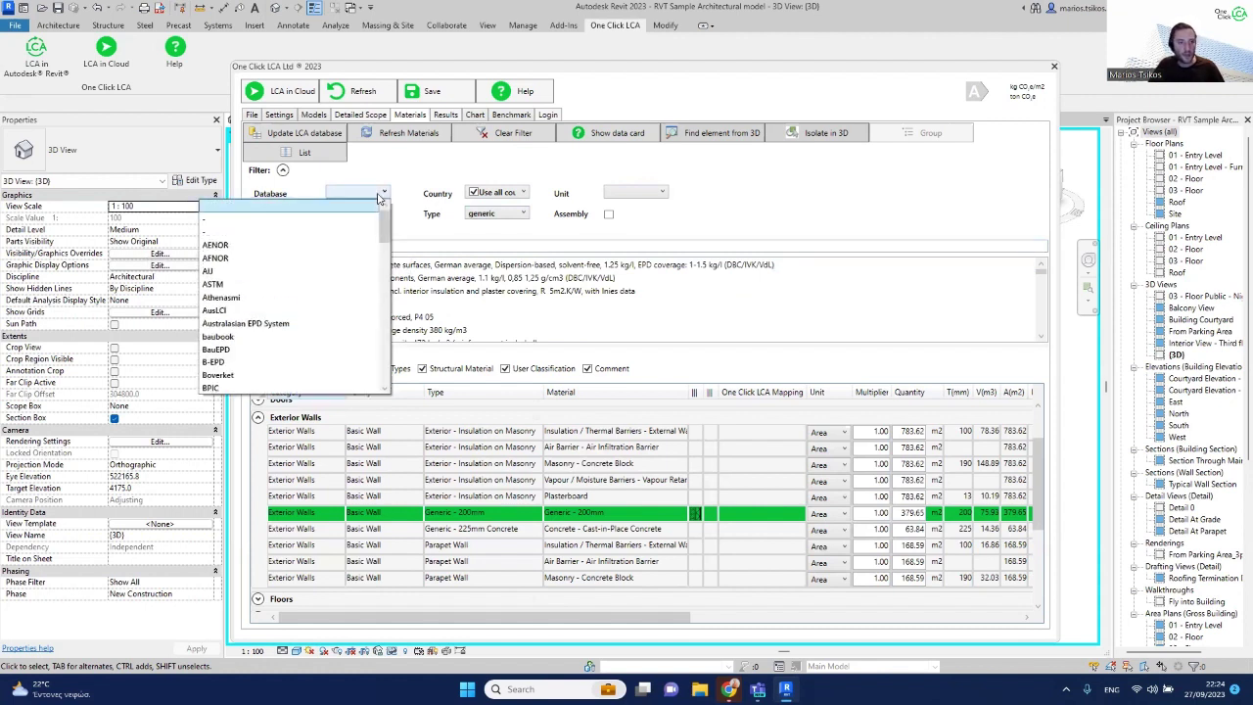
left_click_drag(386, 244, 385, 352)
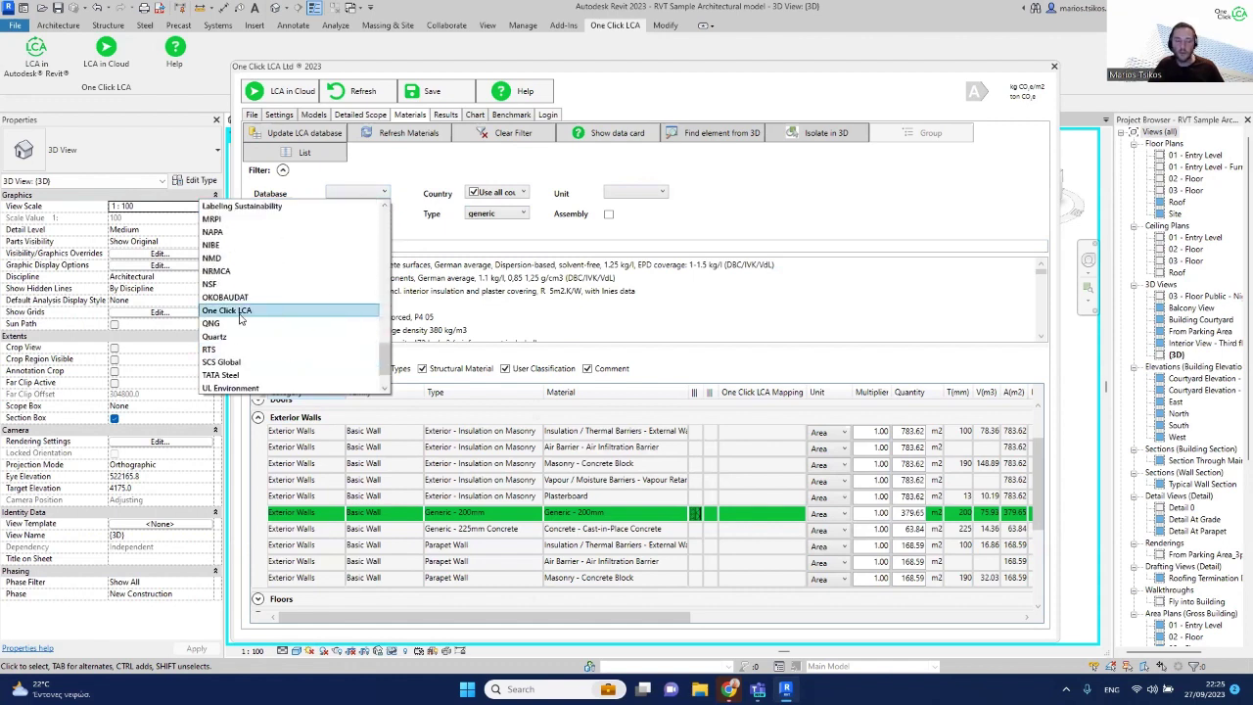
left_click(239, 311)
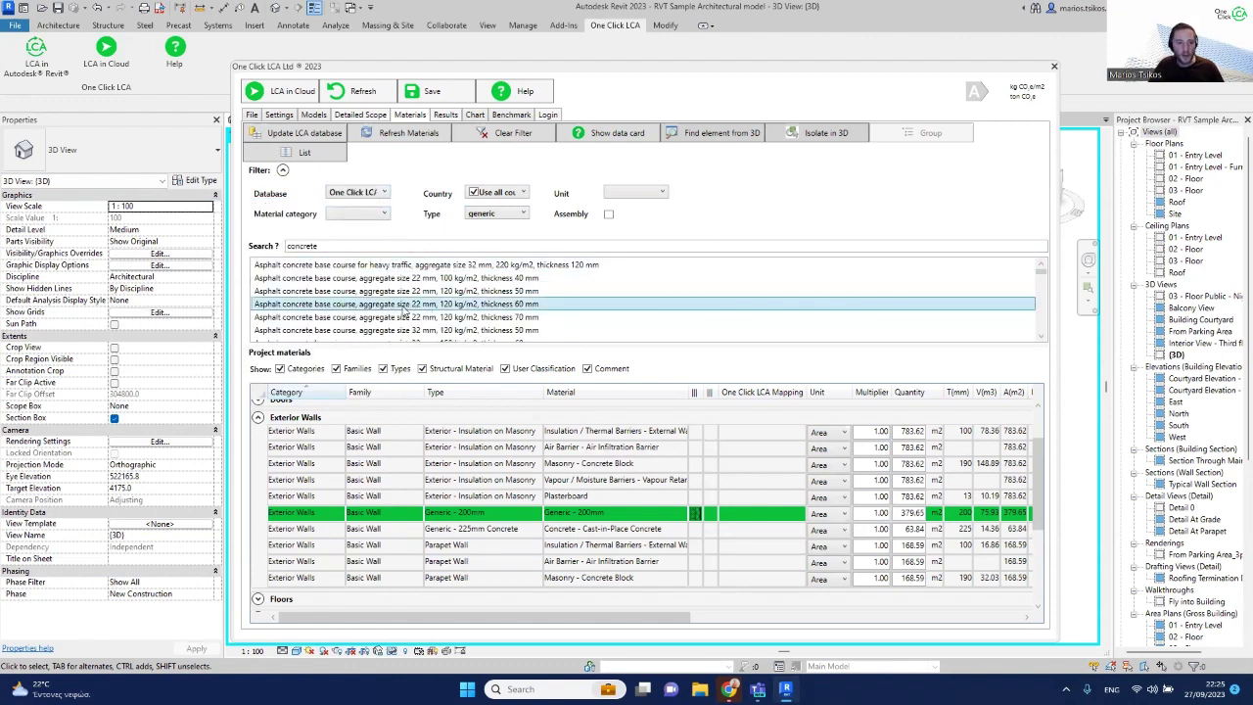
- Look through the filtered concrete datapoints for one that suits the Generic - 200mm wall
scroll(473, 299, "down", 1)
scroll(490, 302, "down", 8)
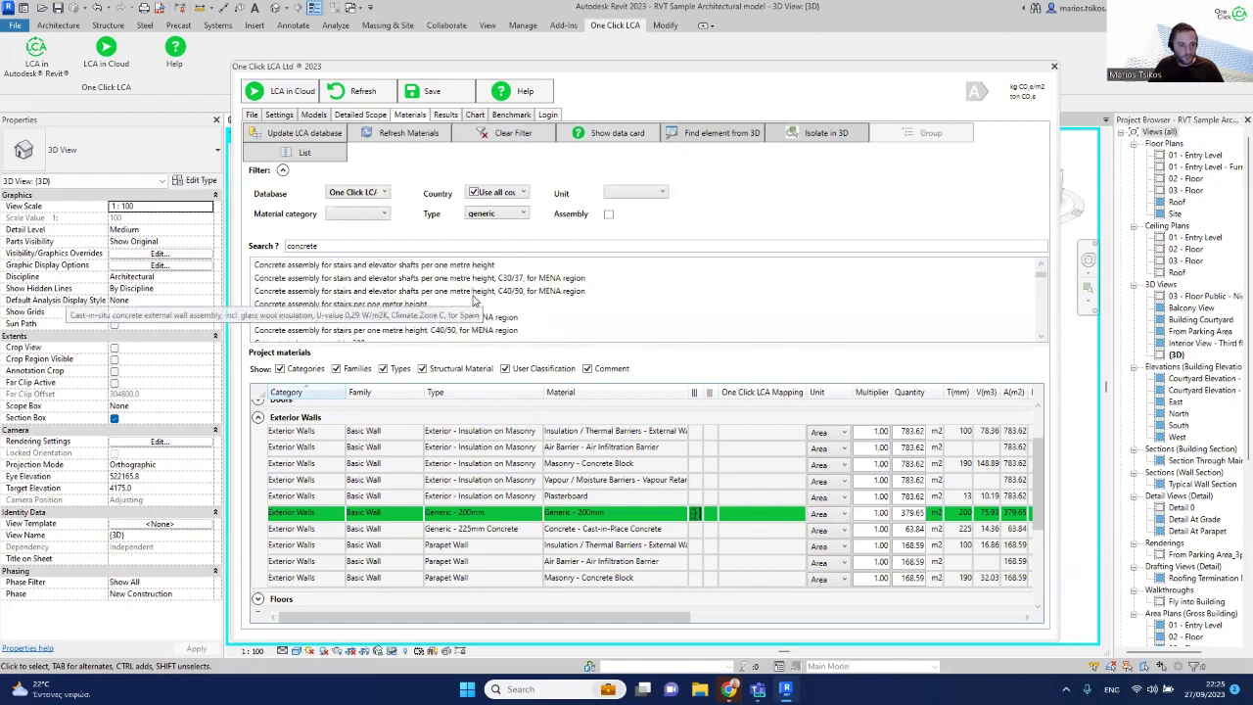
scroll(508, 304, "down", 1)
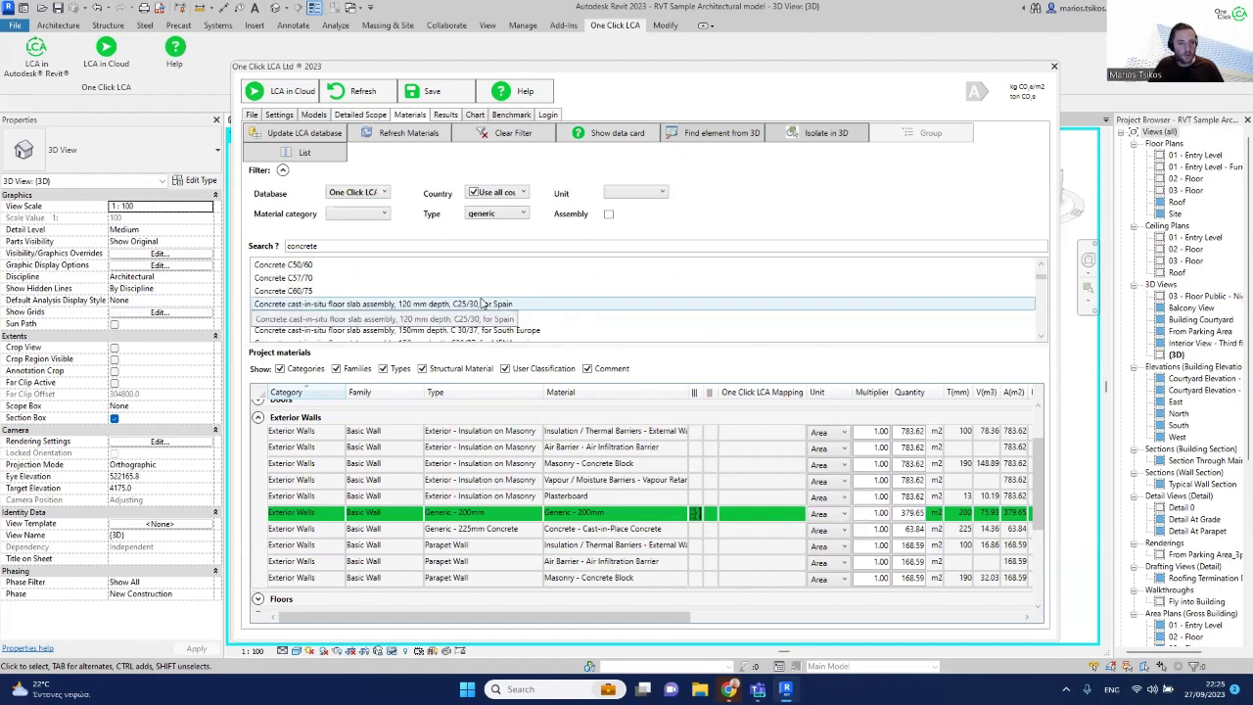
scroll(483, 303, "down", 8)
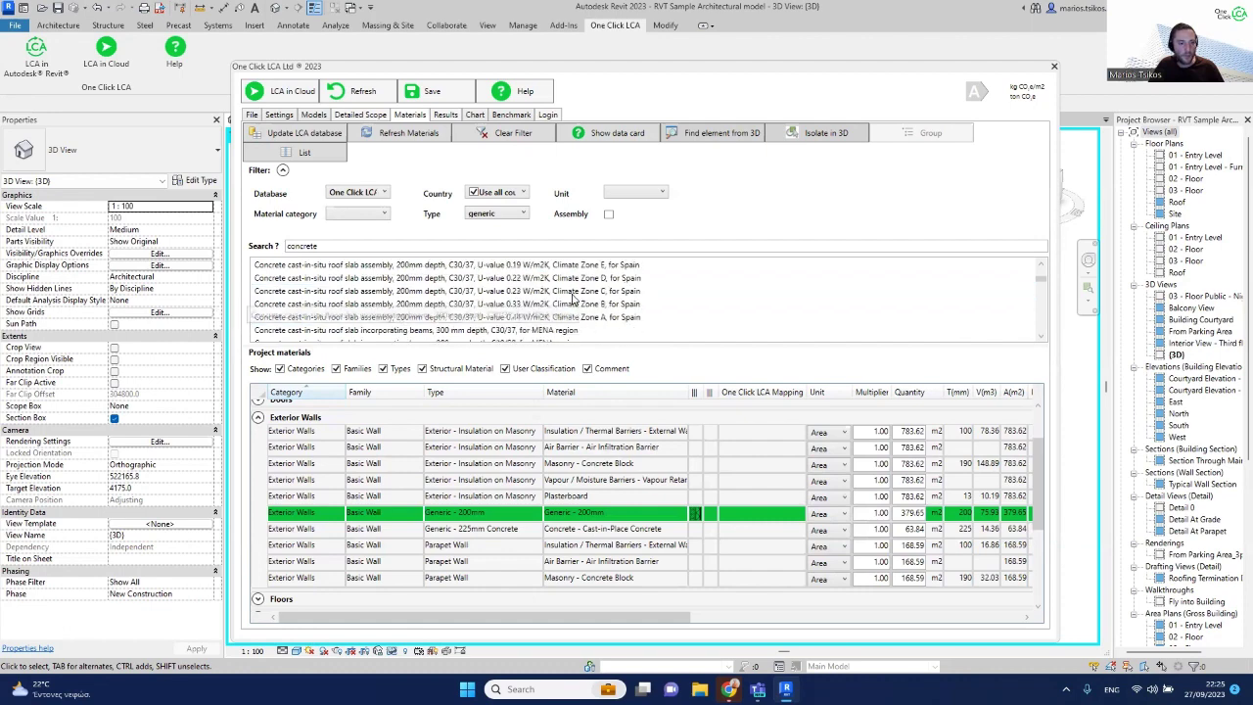
scroll(573, 298, "down", 3)
scroll(564, 297, "up", 4)
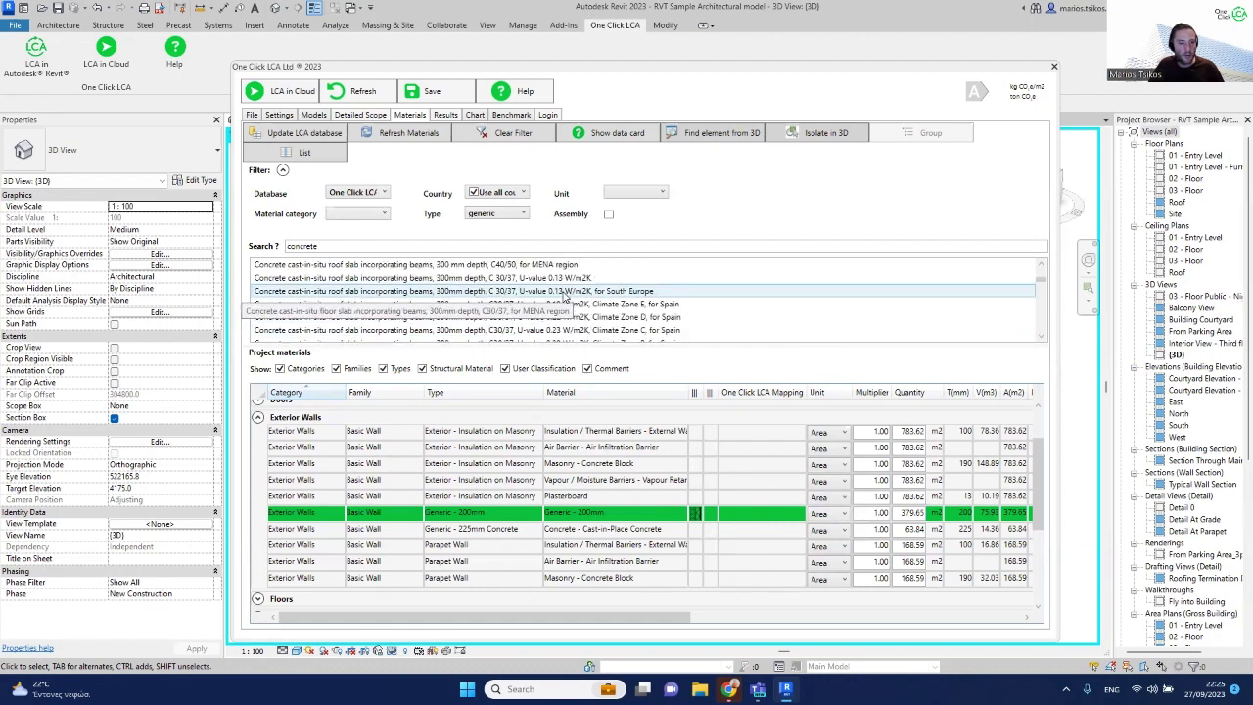
scroll(563, 297, "down", 8)
scroll(564, 296, "down", 10)
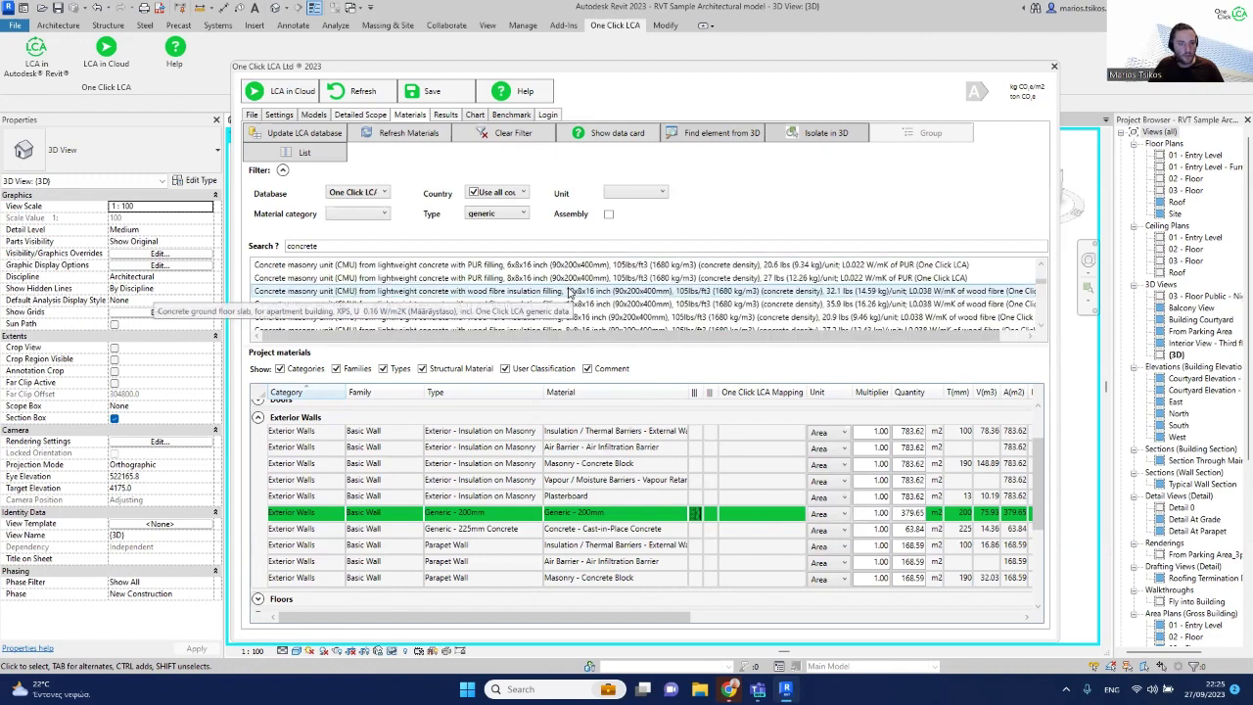
scroll(587, 298, "down", 10)
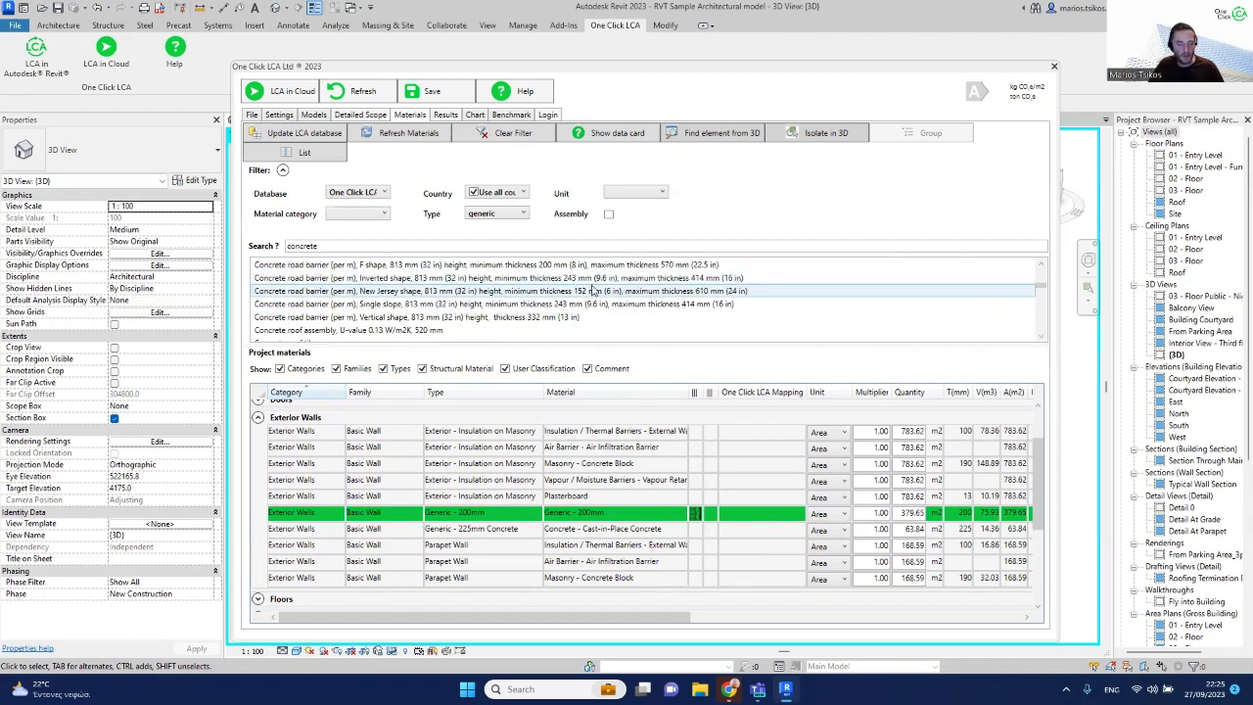
scroll(599, 308, "down", 10)
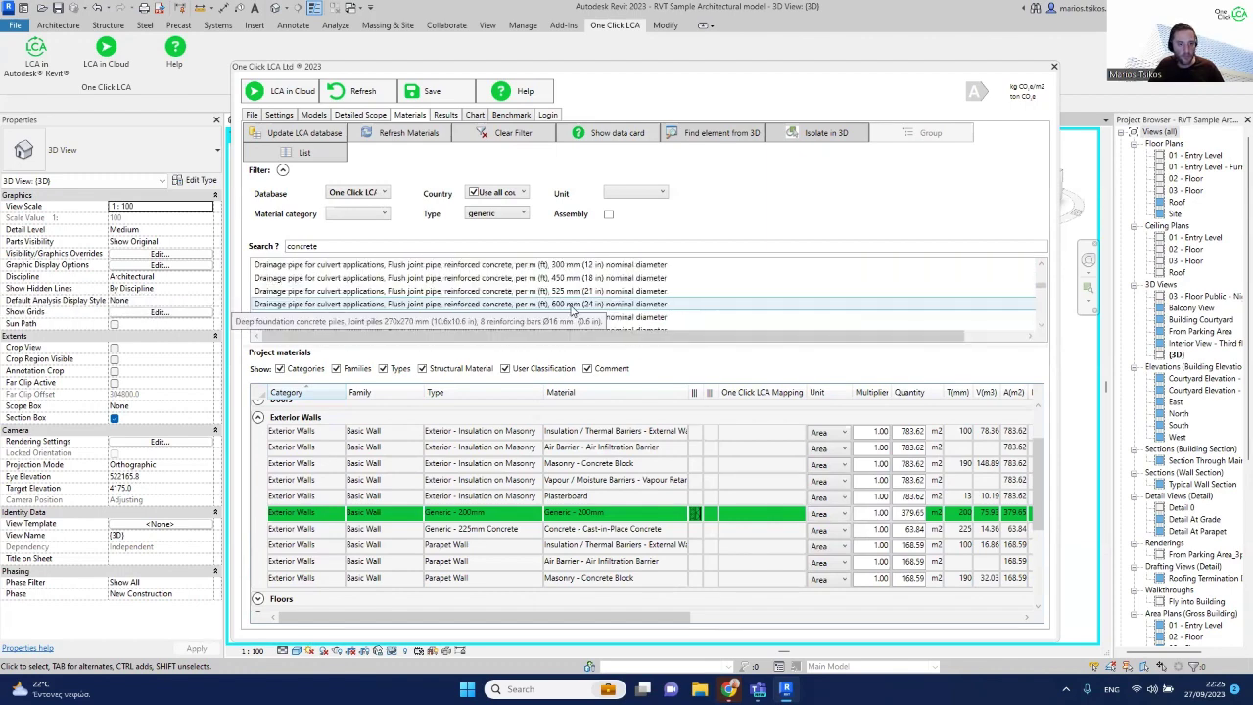
- Search the datapoints for c30/37 and map the Generic - 200mm wall to normal-strength ready-mix concrete C30/37 with 0 recycled binders
double_click(329, 247)
type("c30/37")
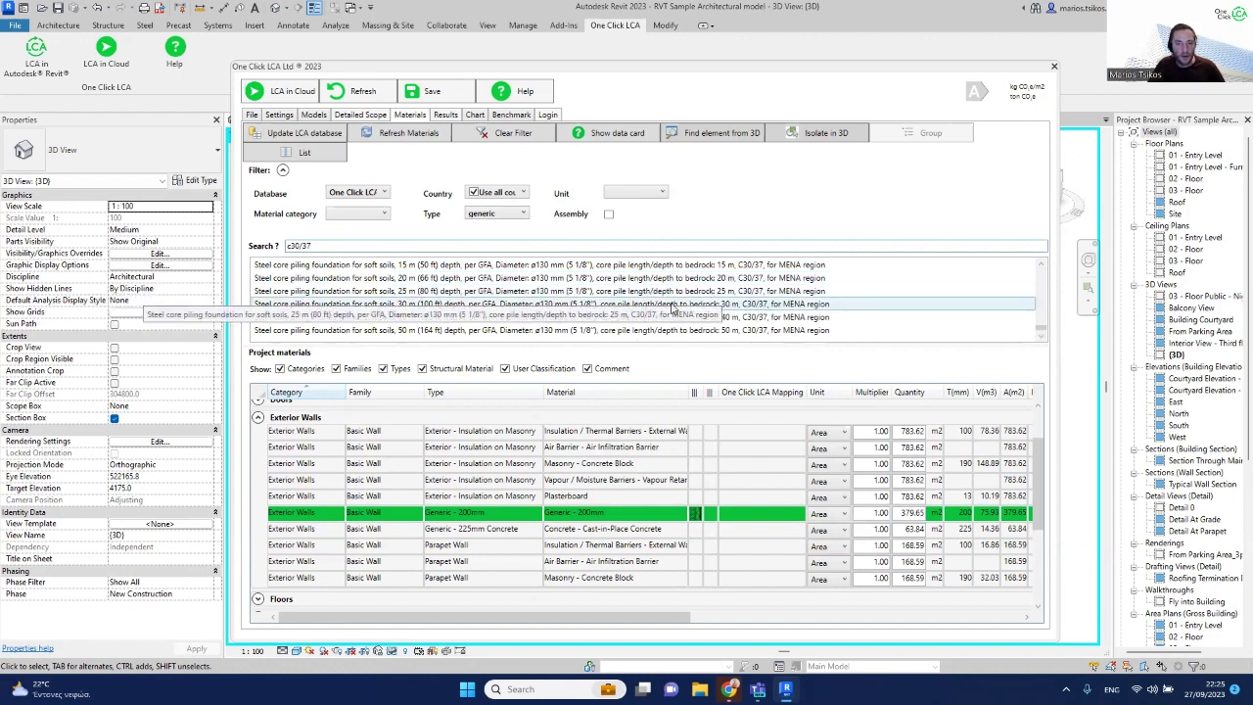
scroll(649, 306, "up", 3)
scroll(649, 306, "up", 5)
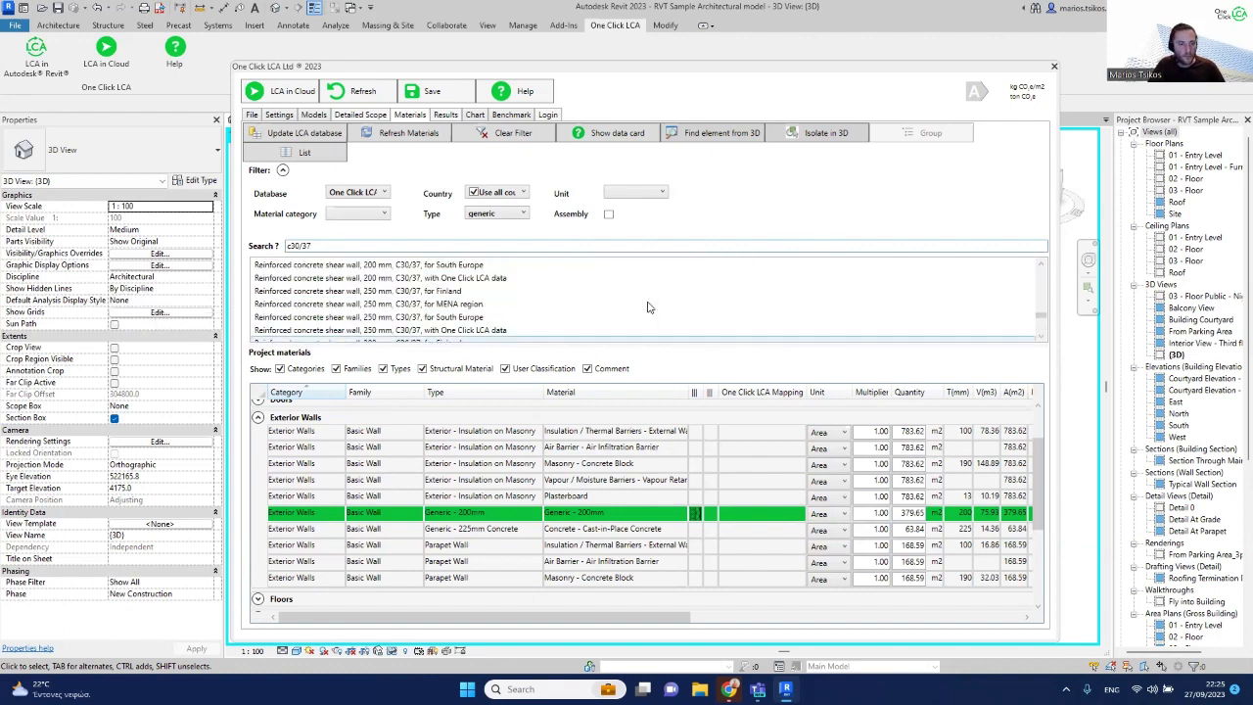
scroll(649, 306, "up", 6)
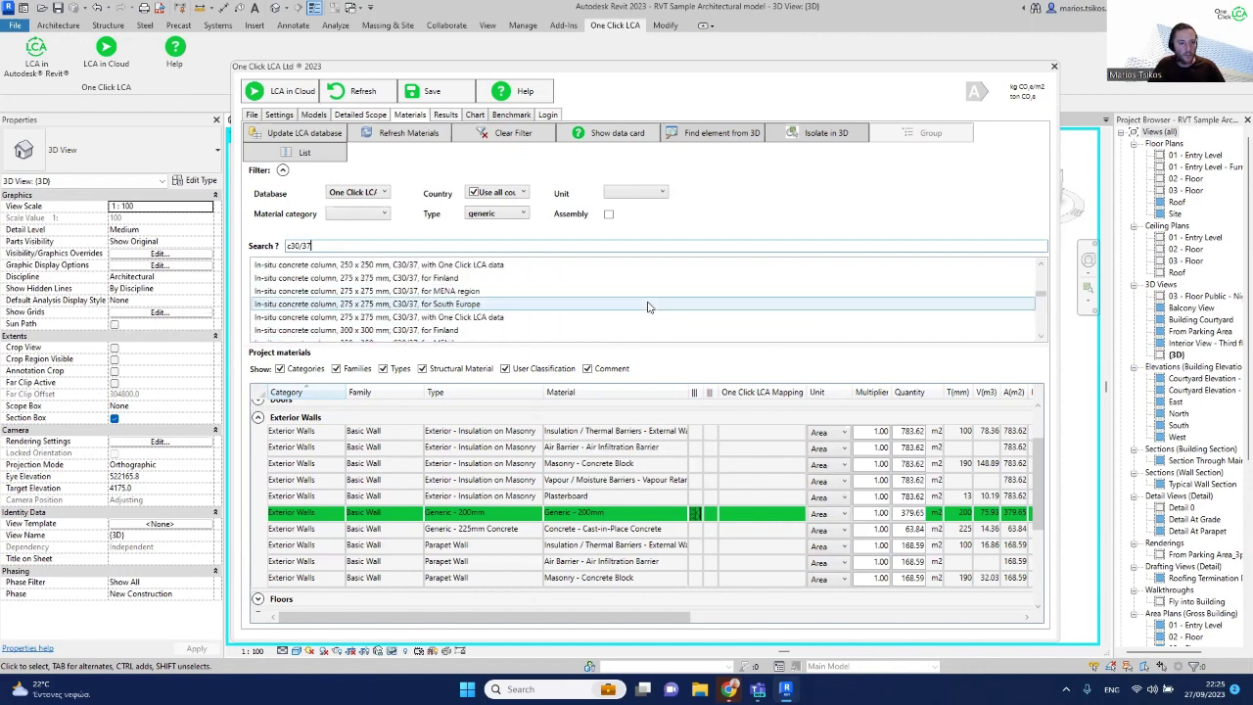
scroll(649, 306, "up", 3)
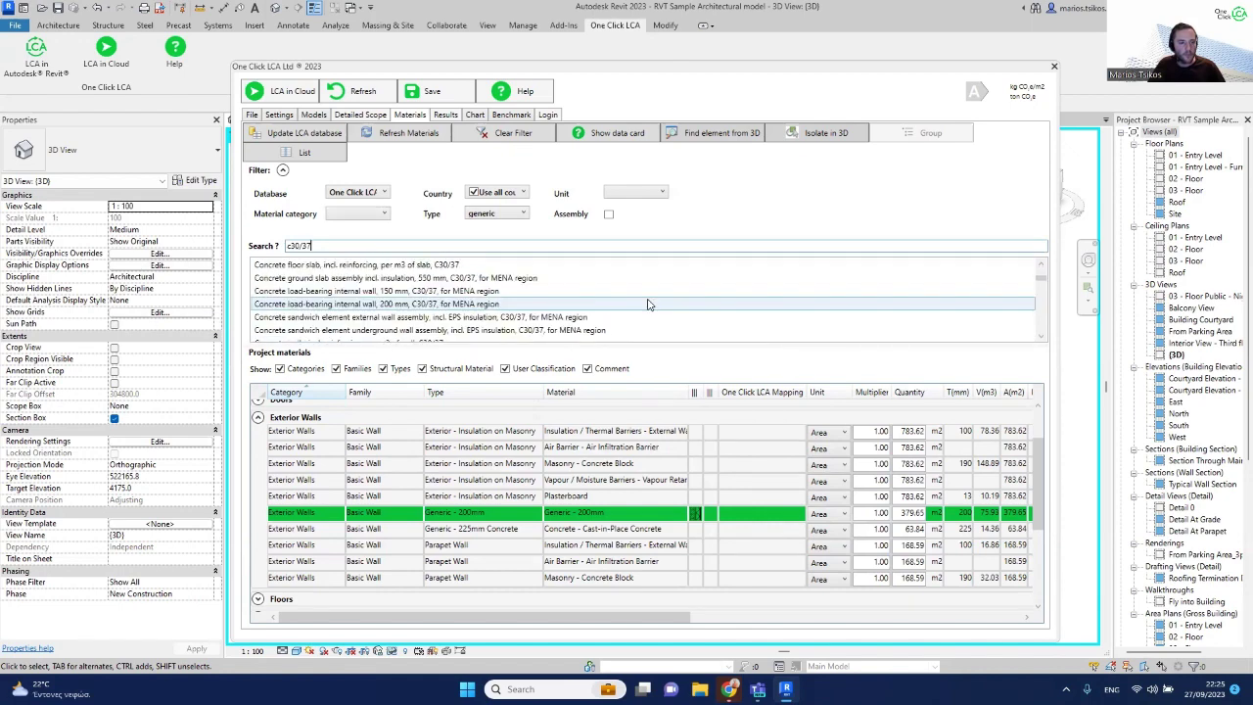
scroll(646, 303, "up", 3)
scroll(643, 301, "up", 3)
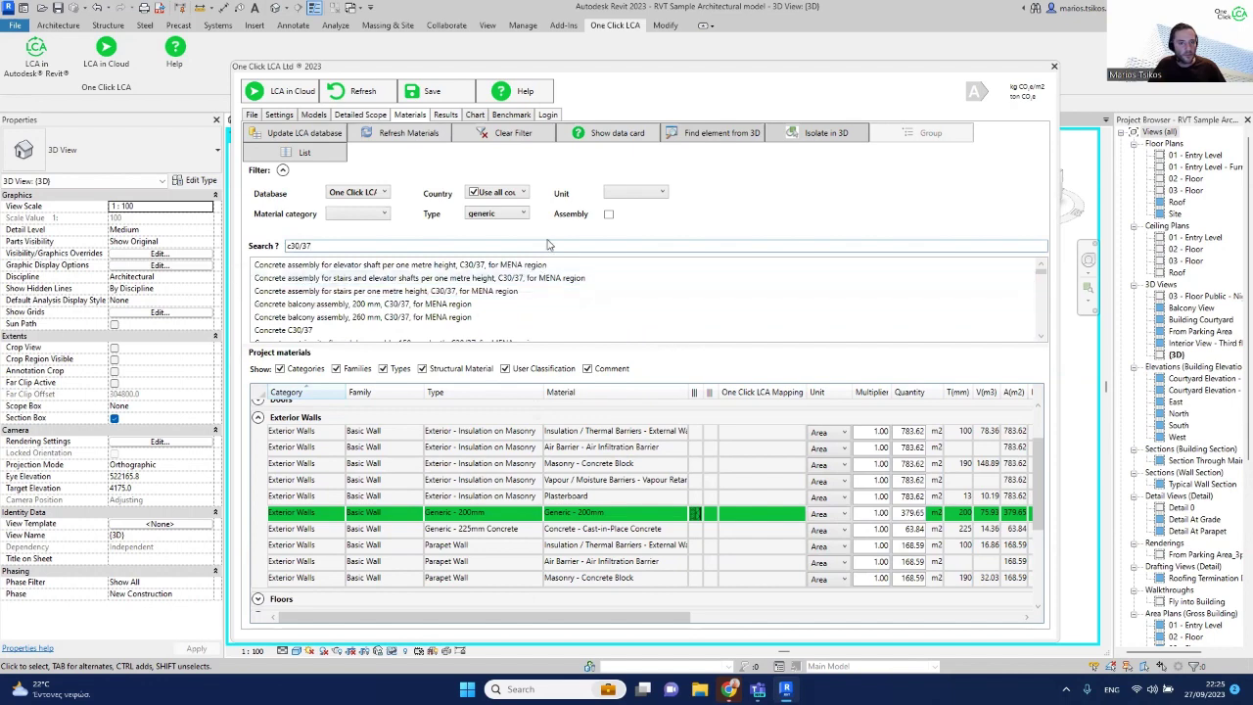
scroll(579, 287, "down", 3)
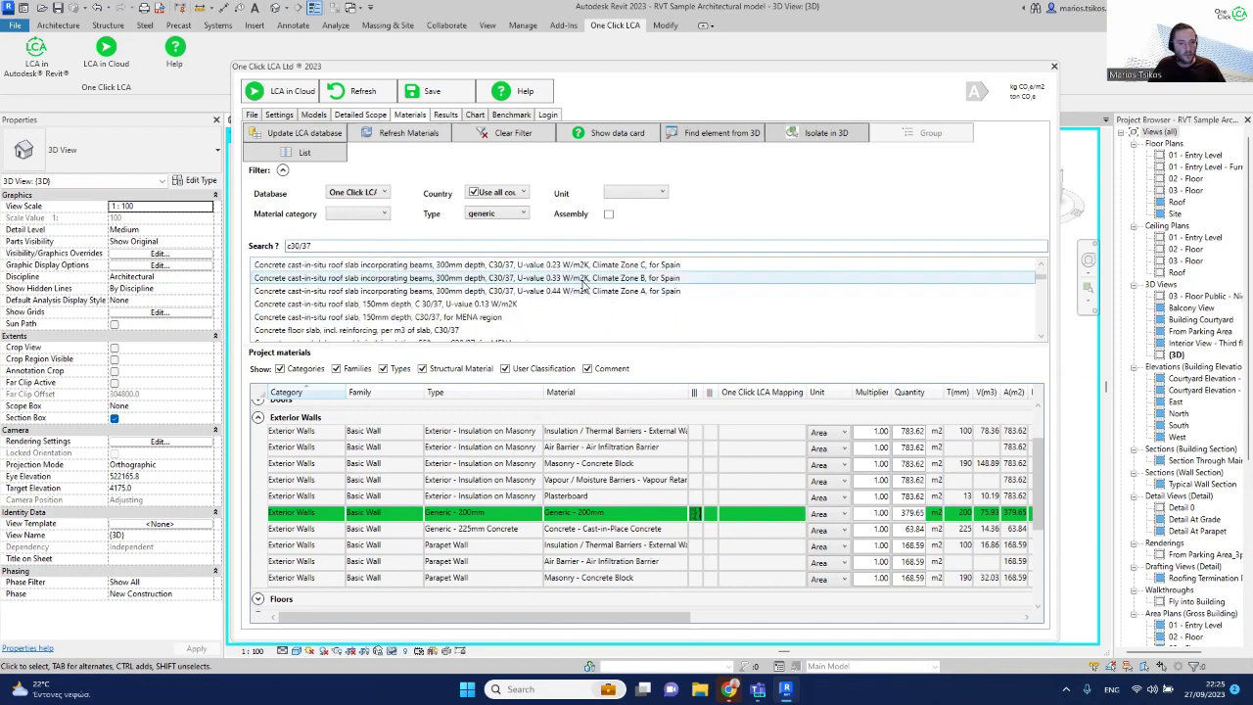
scroll(577, 289, "down", 5)
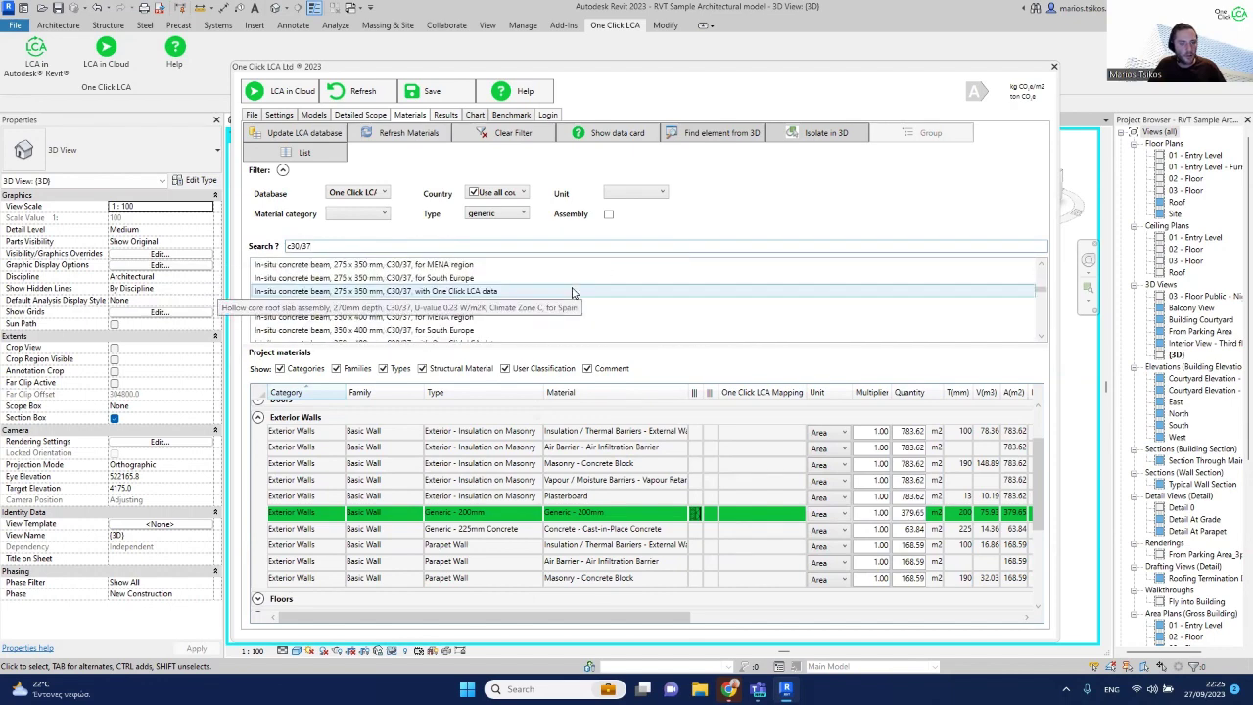
scroll(572, 291, "down", 3)
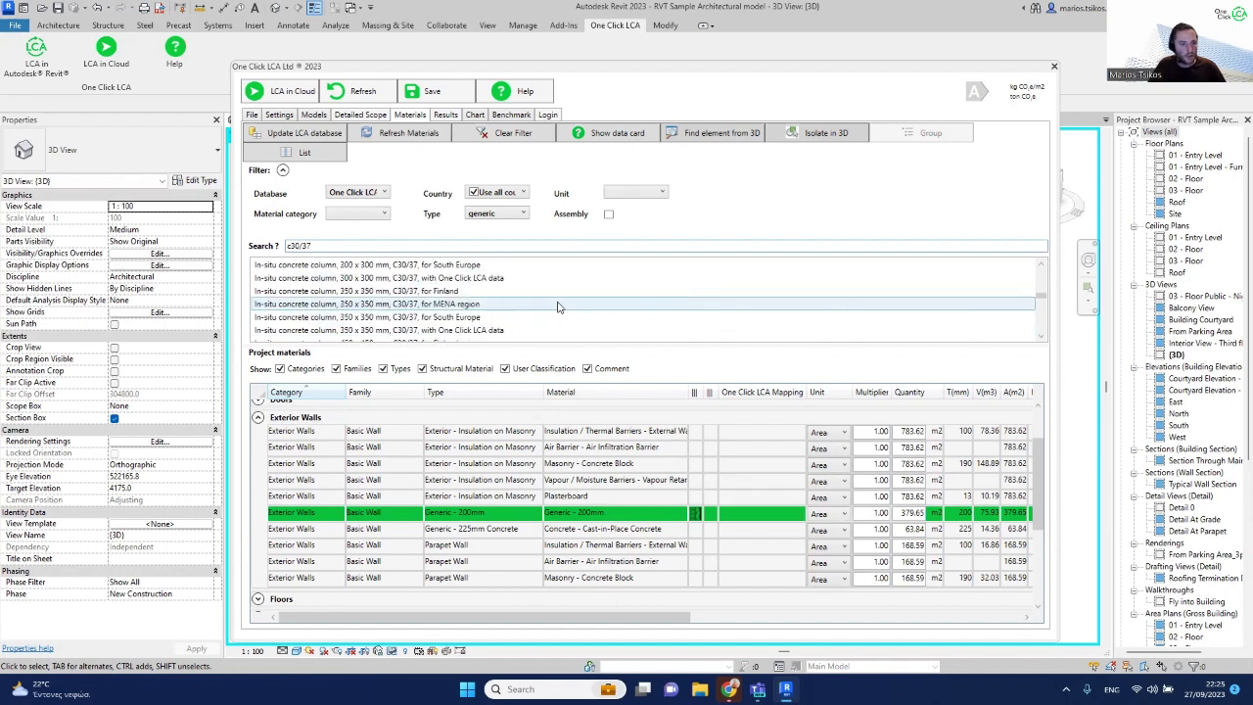
scroll(563, 297, "down", 6)
scroll(599, 292, "down", 5)
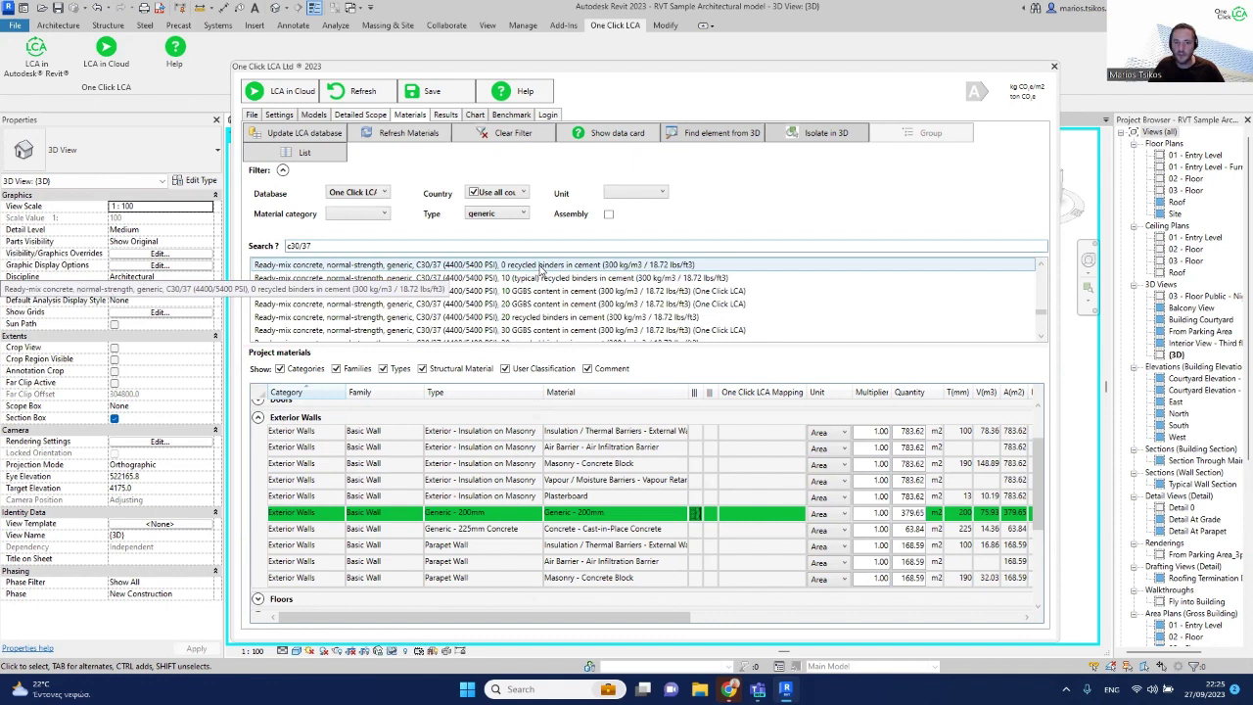
left_click(539, 266)
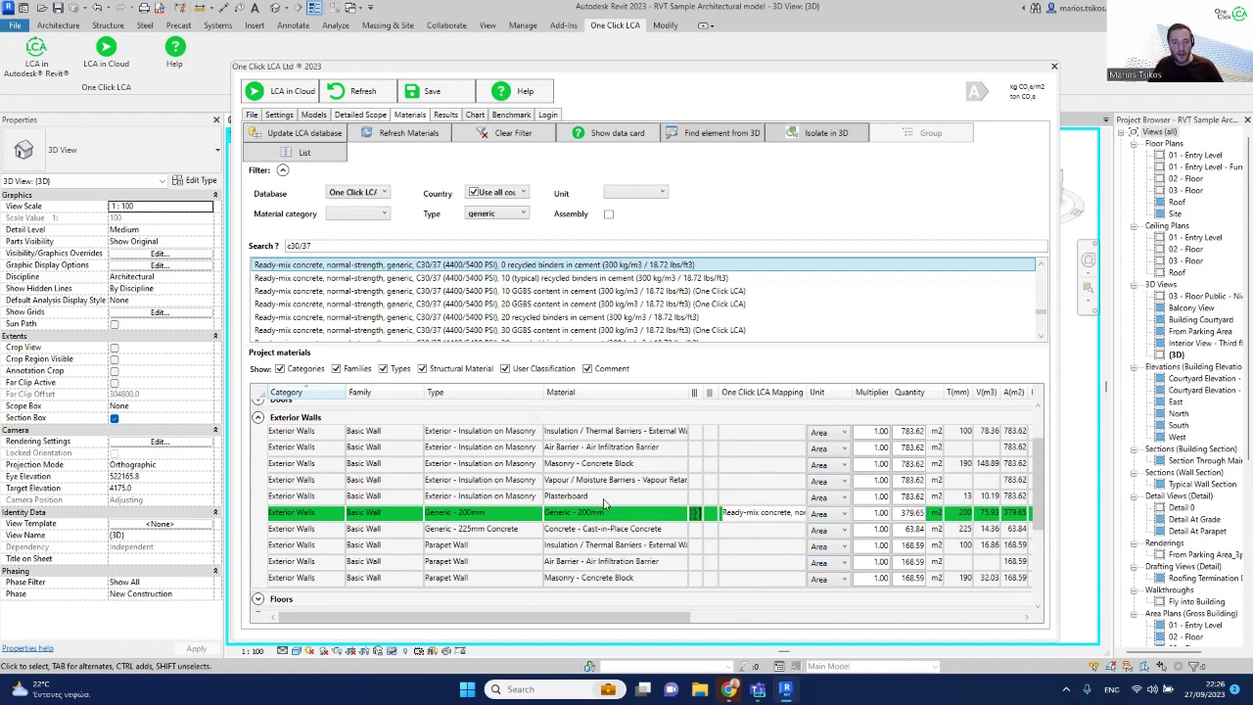
- Map the Generic - 225mm Concrete row and the three Parapet Wall rows together to the C30/37 ready-mix concrete with 0 recycled binders
scroll(751, 526, "down", 1)
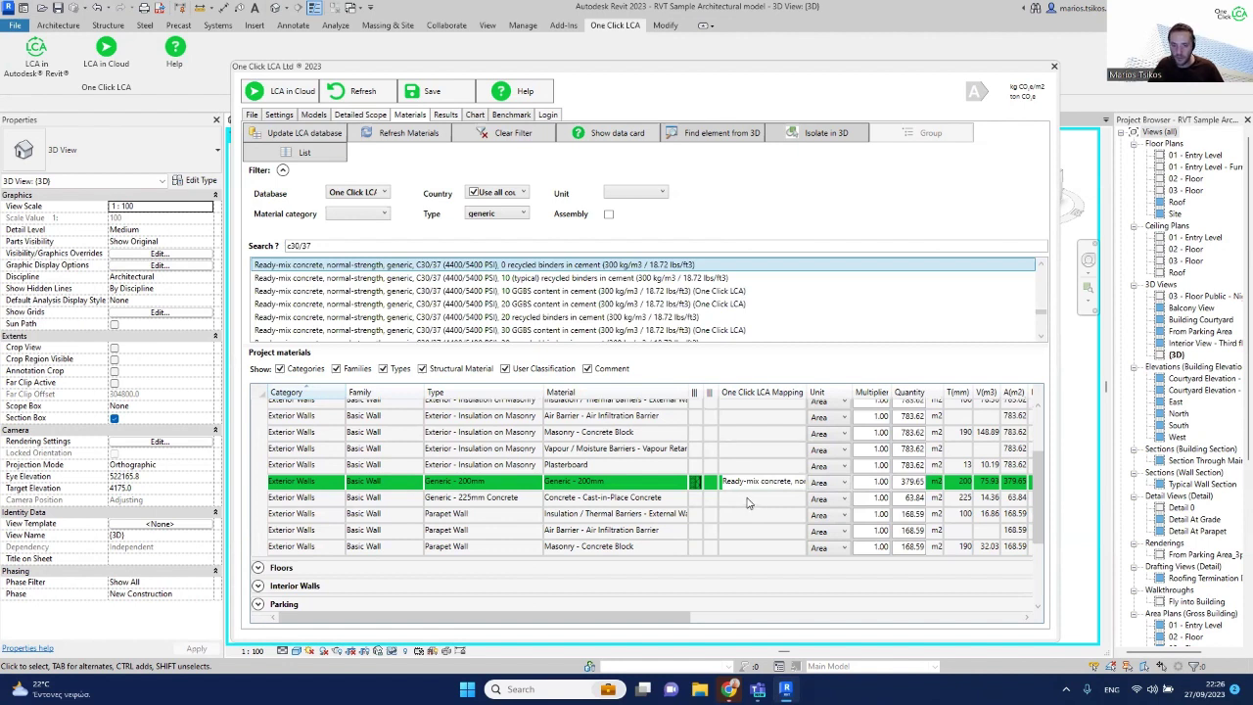
left_click(746, 500)
left_click(746, 516, "shift")
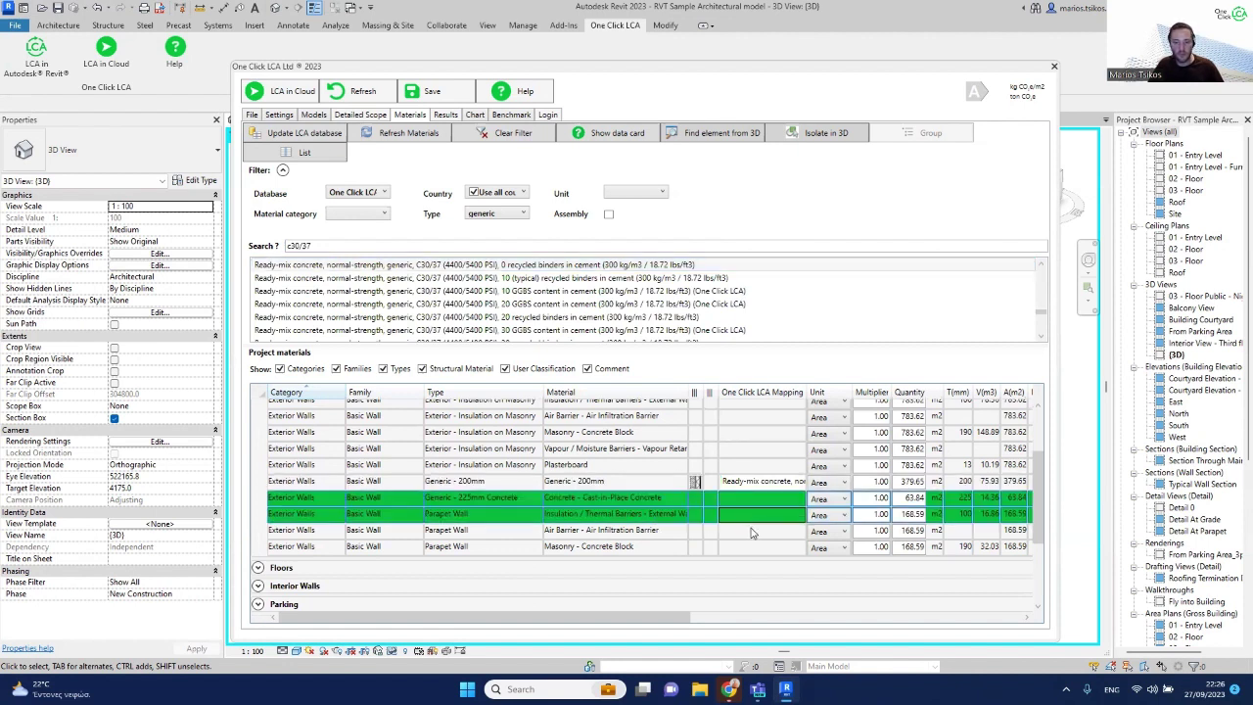
left_click(752, 531, "shift")
left_click(755, 546, "shift")
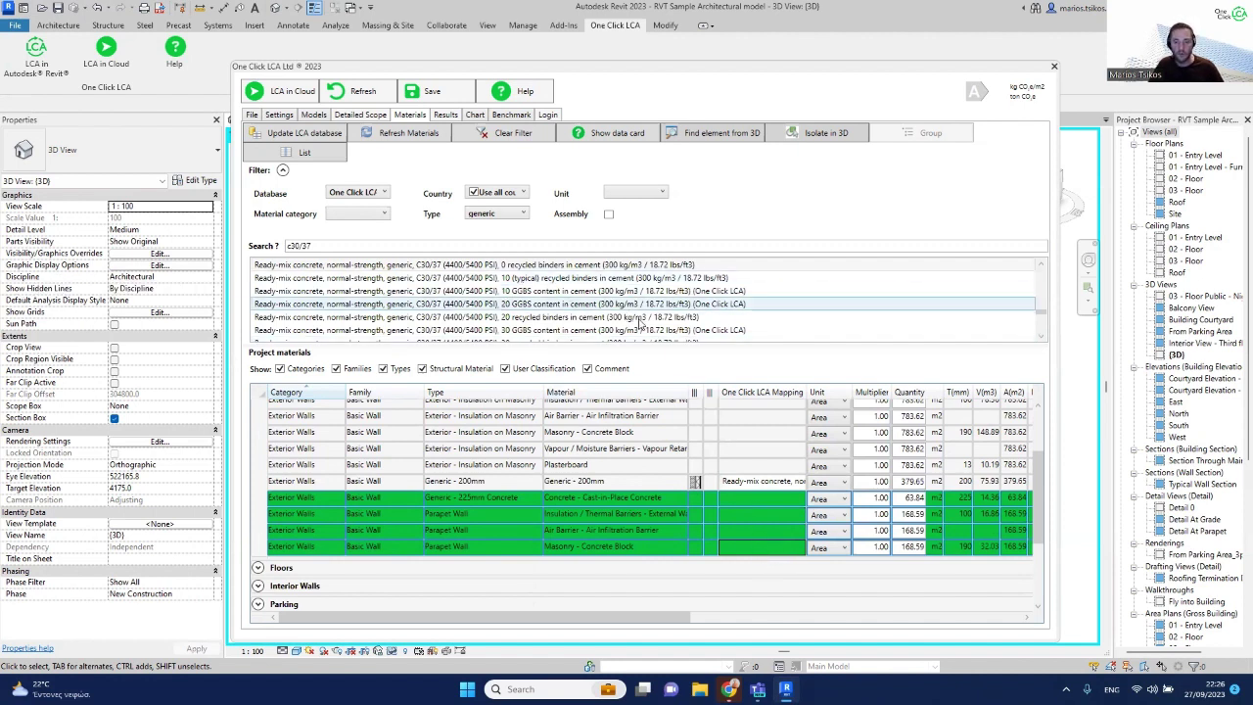
left_click(538, 266)
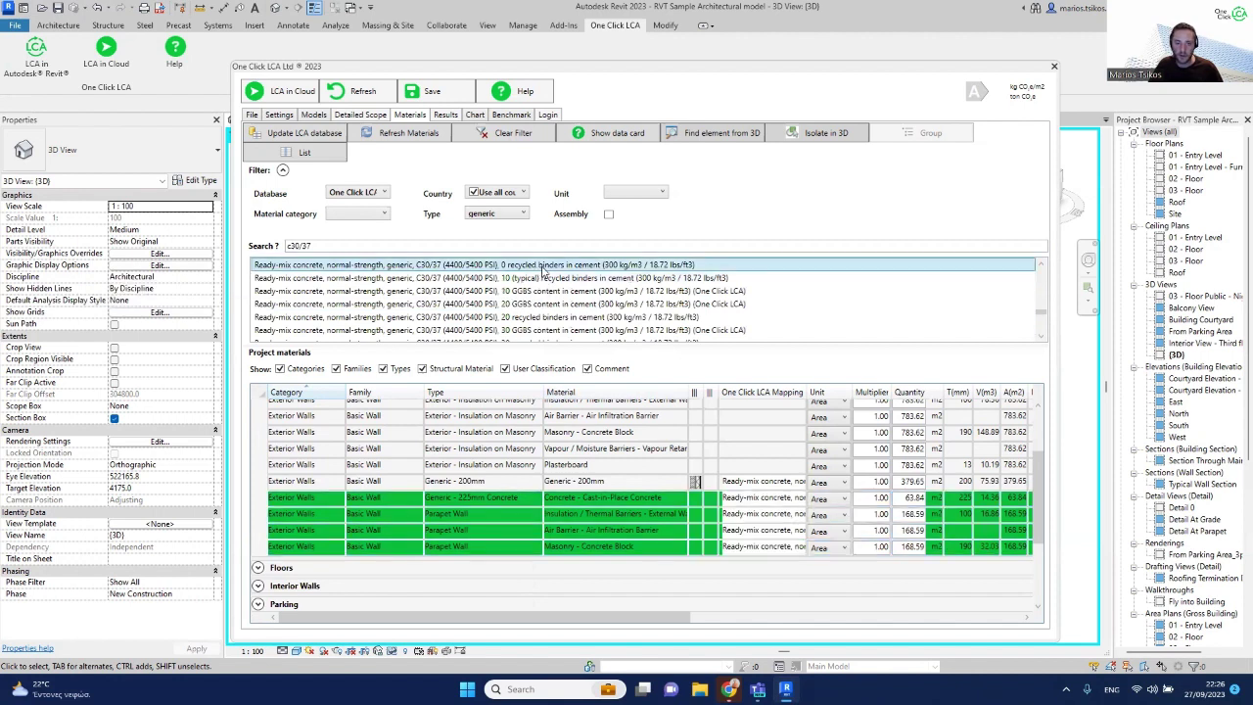
- Copy the Generic - 200mm wall's mapping to the Masonry - Concrete Block row of the Exterior - Insulation on Masonry wall
left_click(767, 490)
right_click(767, 489)
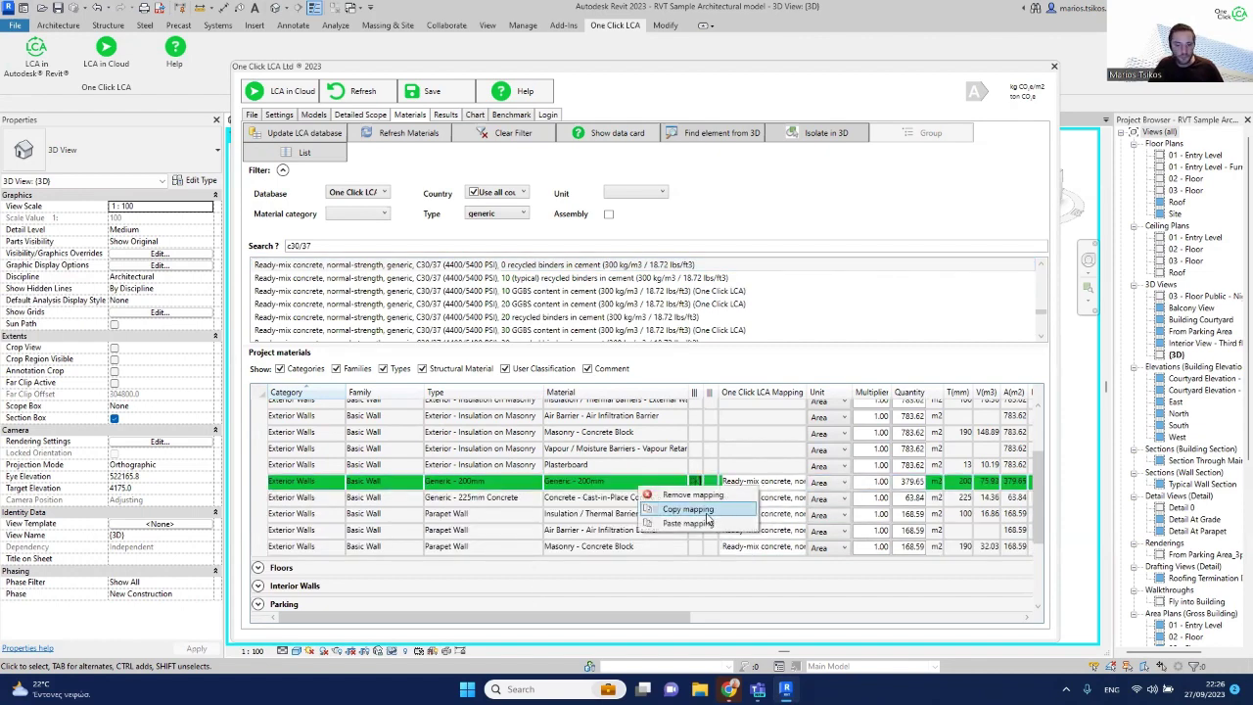
left_click(740, 511)
left_click(767, 439)
right_click(767, 441)
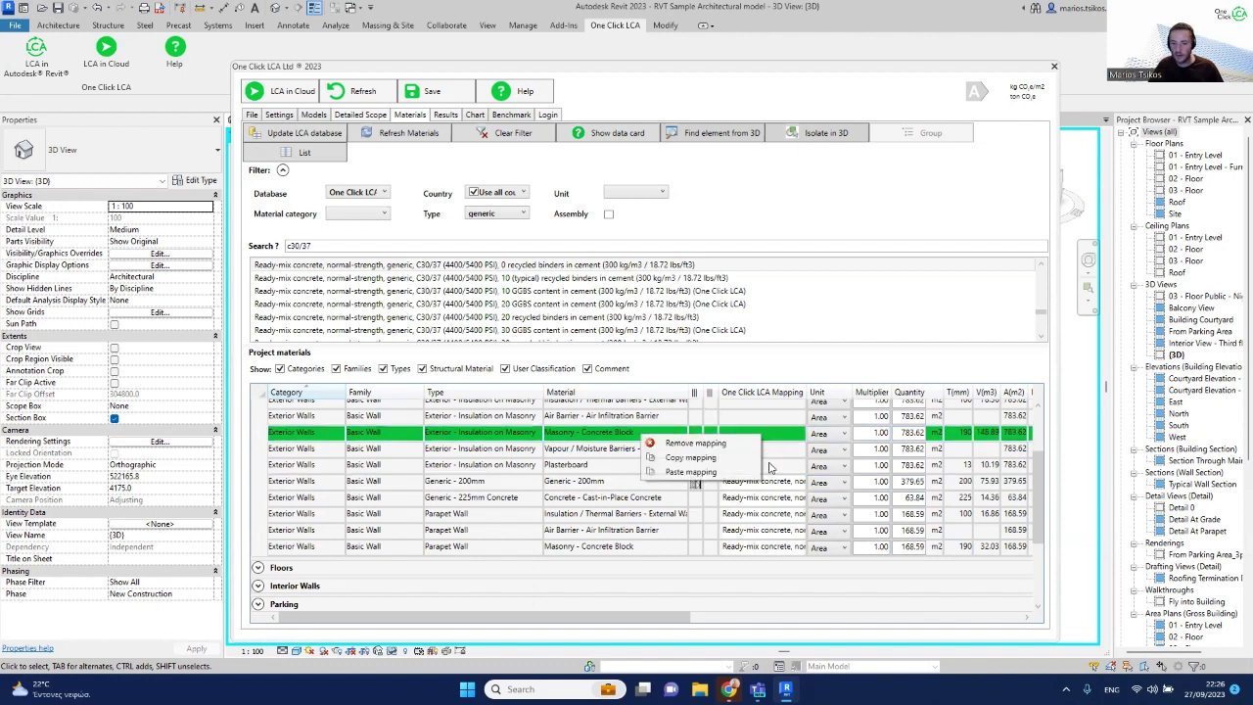
left_click(693, 474)
- Remove the mappings from the Exterior - Insulation on Masonry concrete block, Generic - 200mm, Generic - 225mm Concrete and Parapet Wall rows
right_click(751, 442)
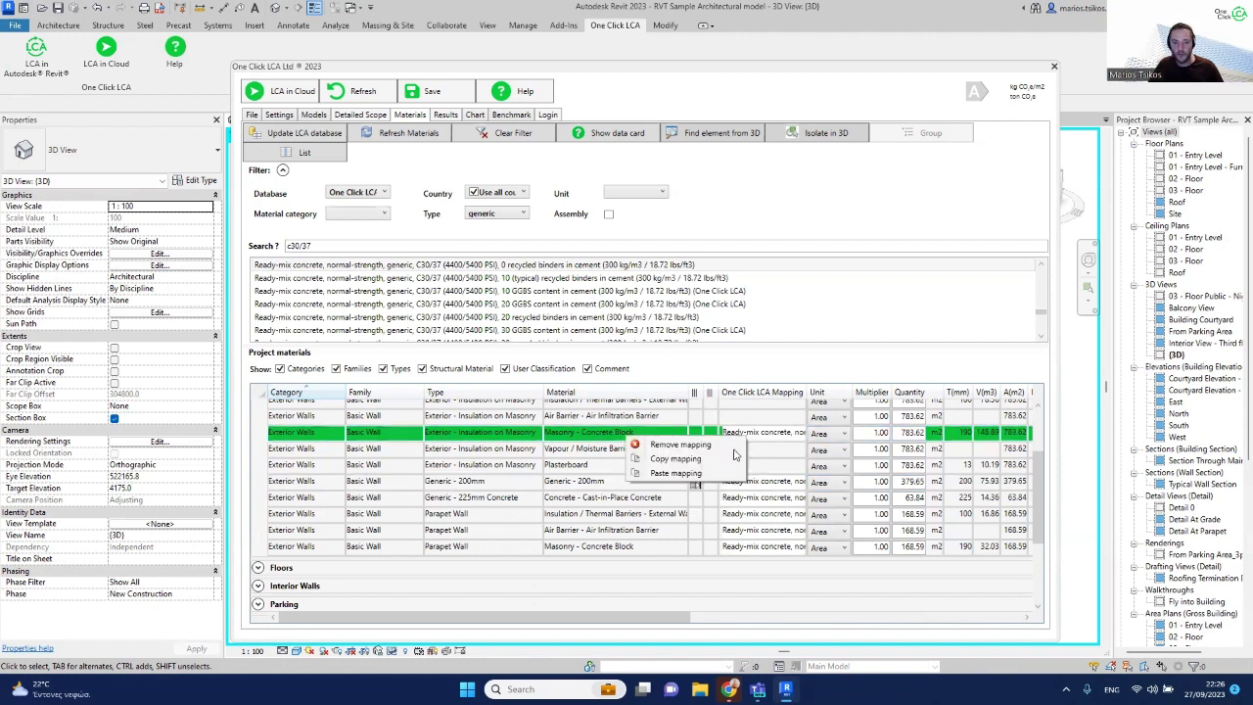
left_click(726, 445)
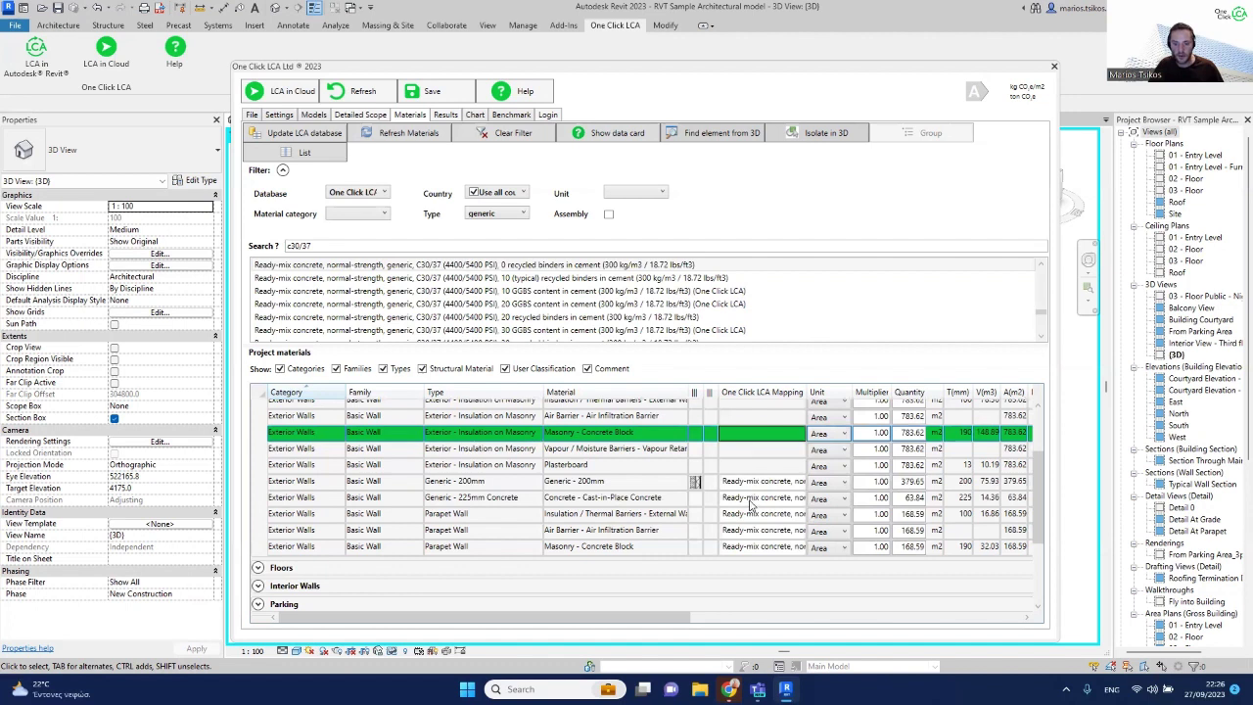
left_click(750, 501)
right_click(749, 501)
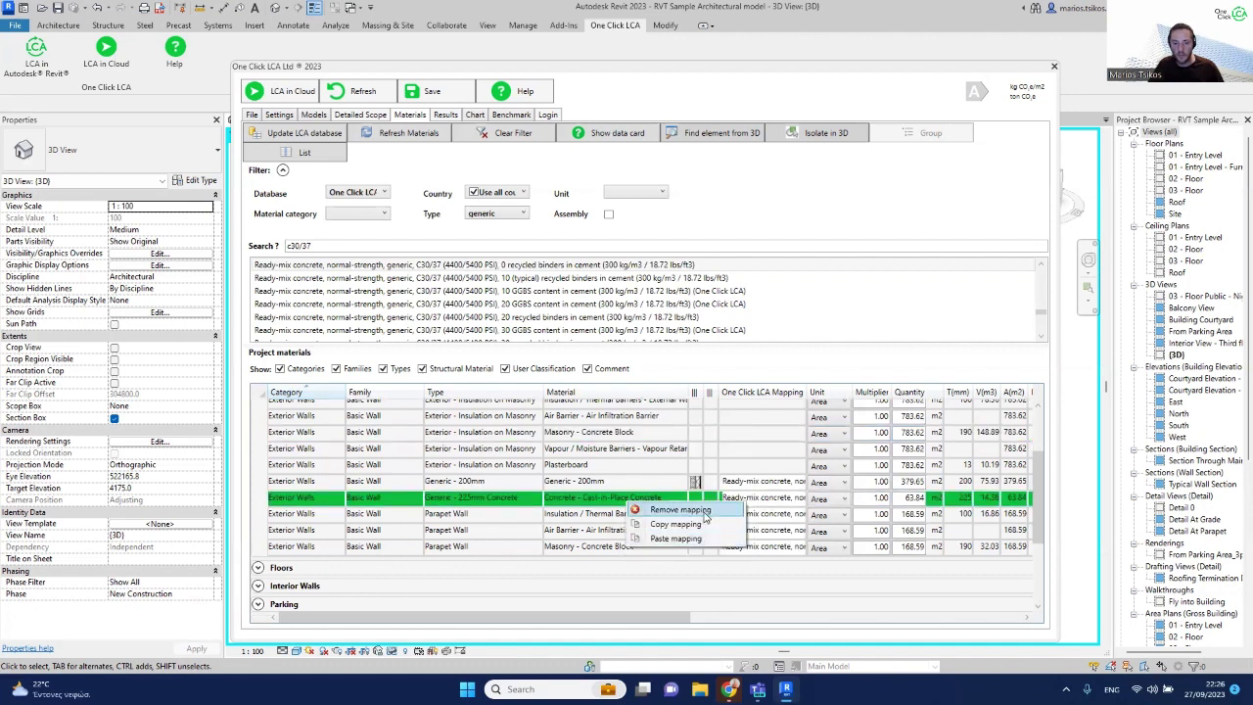
left_click(711, 510)
left_click(748, 485, "ctrl")
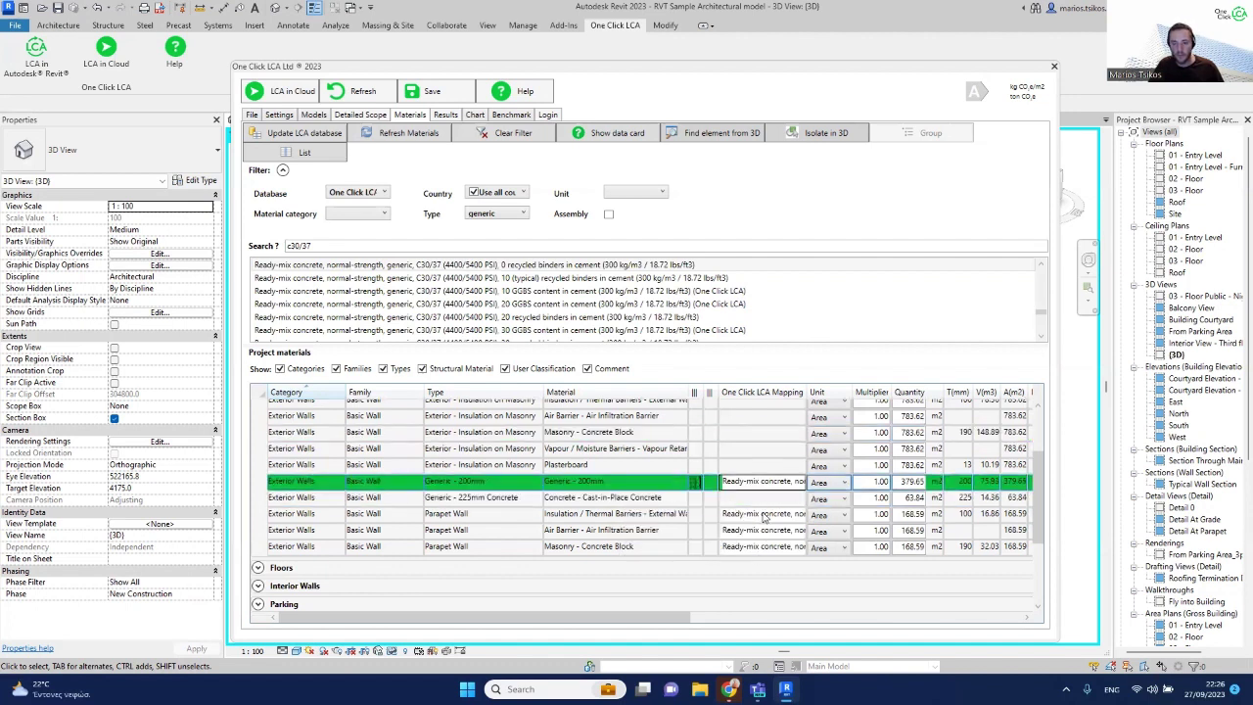
left_click(771, 550, "shift")
right_click(771, 550)
left_click(726, 559)
left_click(750, 469)
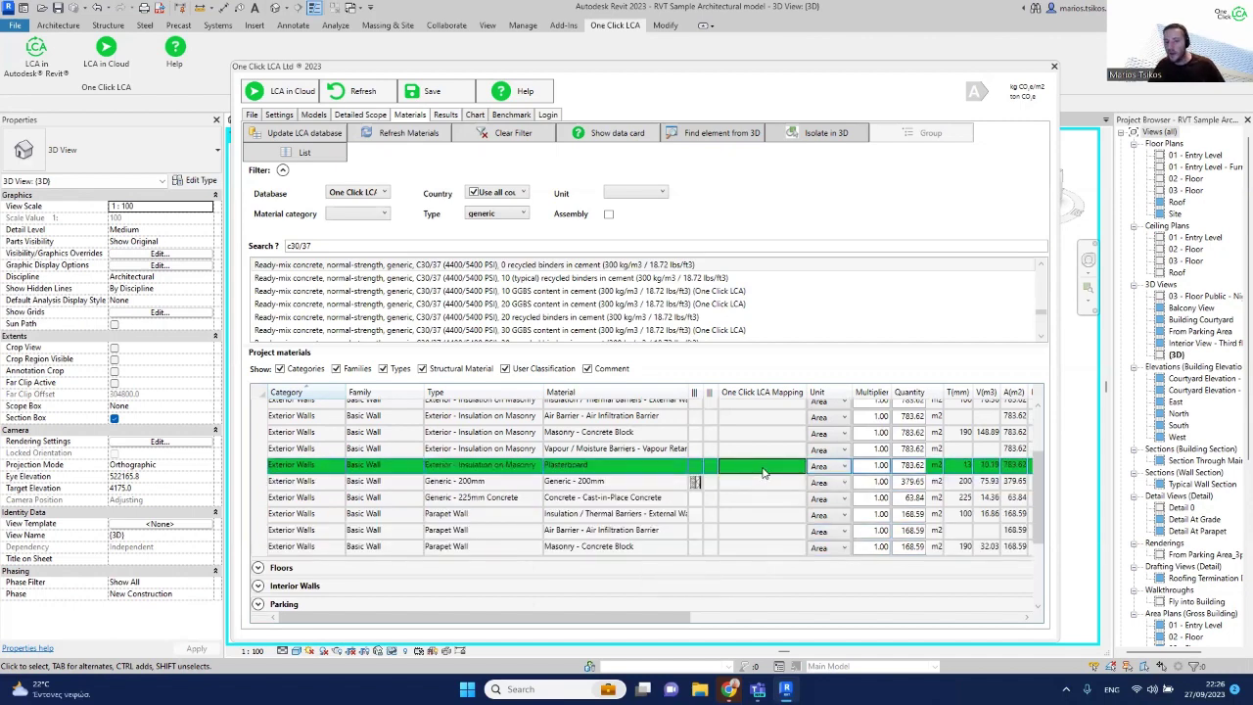
scroll(764, 473, "up", 2)
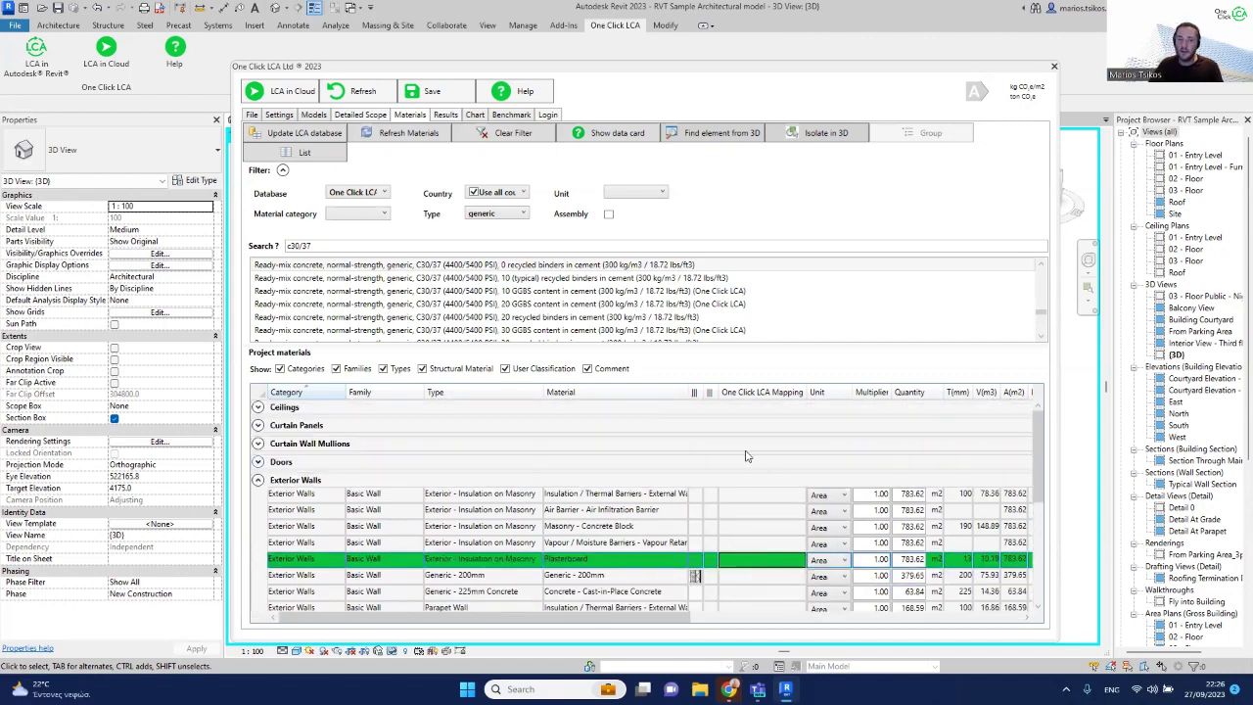
- Refresh the embodied carbon results for the model and expand the Exterior Walls category
left_click(445, 114)
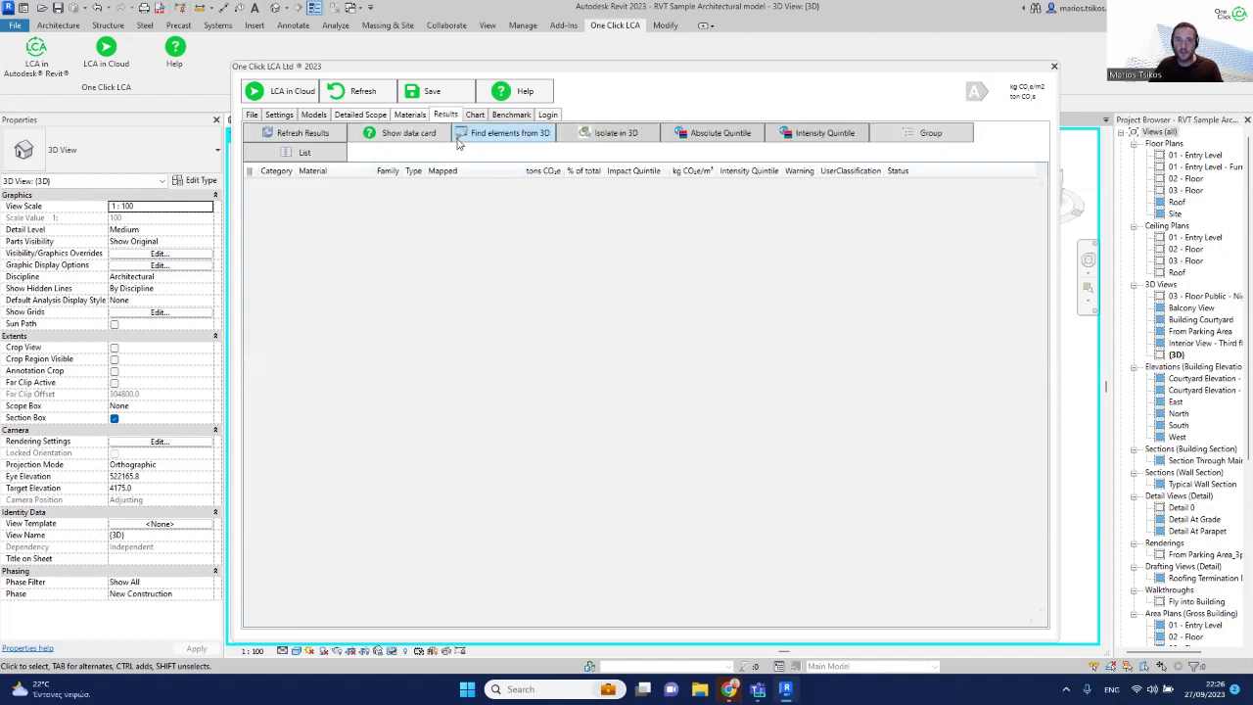
left_click(299, 137)
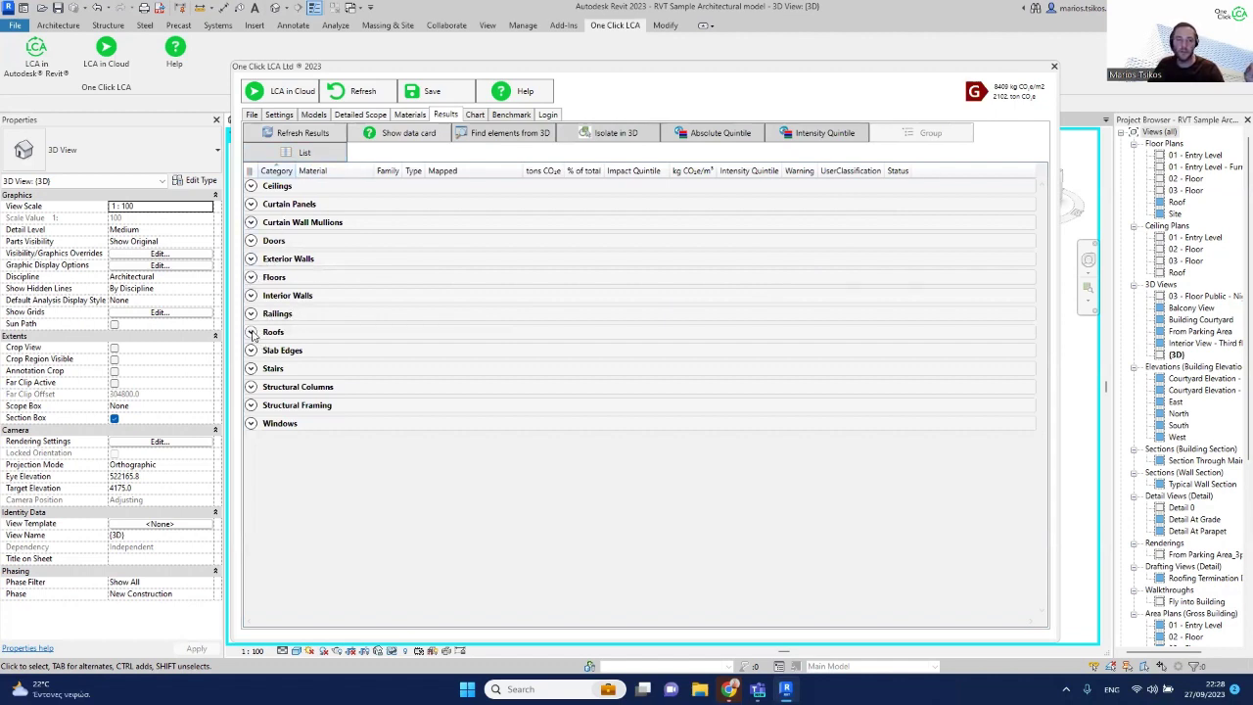
left_click(251, 260)
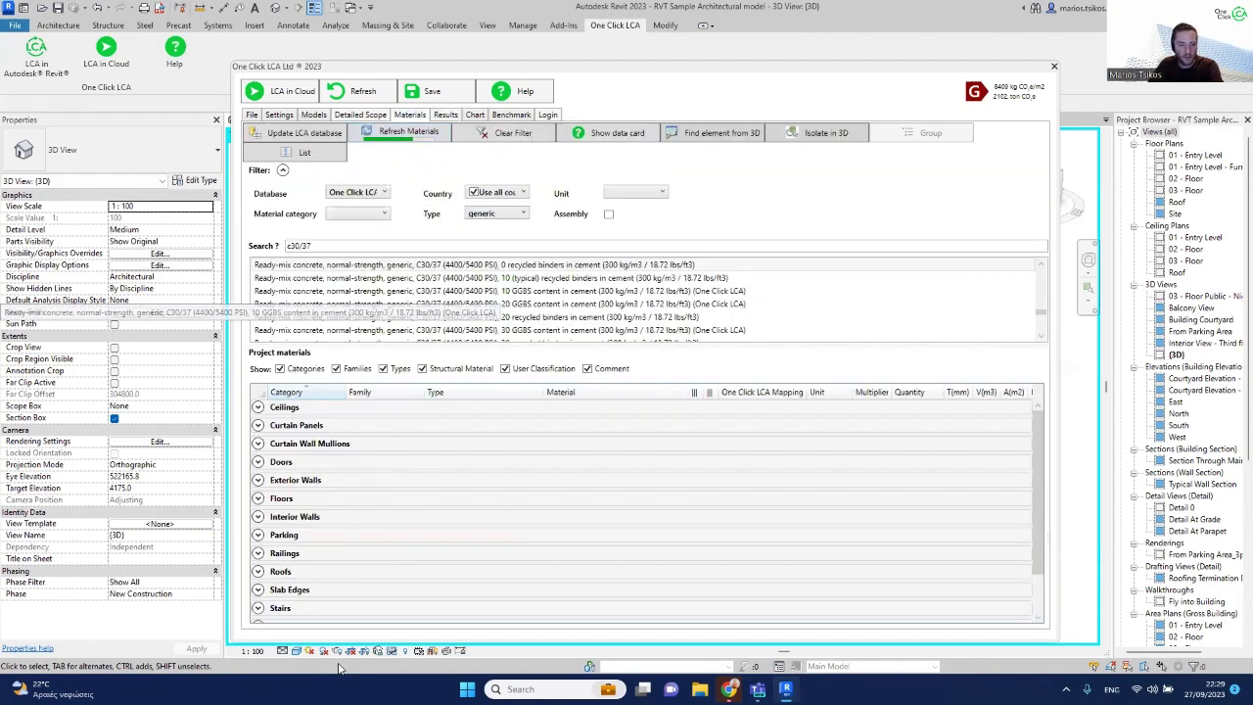
- Expand the Exterior Walls project materials and review their One Click LCA mappings, including the concrete block and parapet insulation
left_click(259, 480)
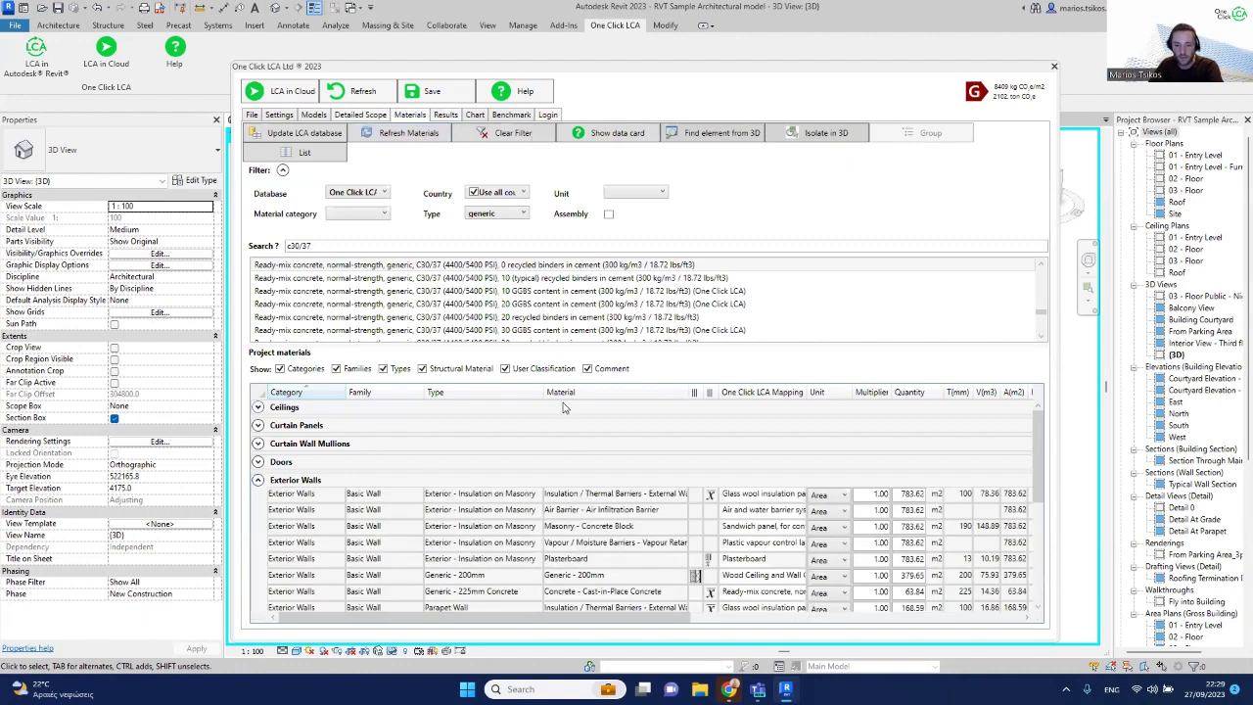
scroll(562, 406, "down", 1)
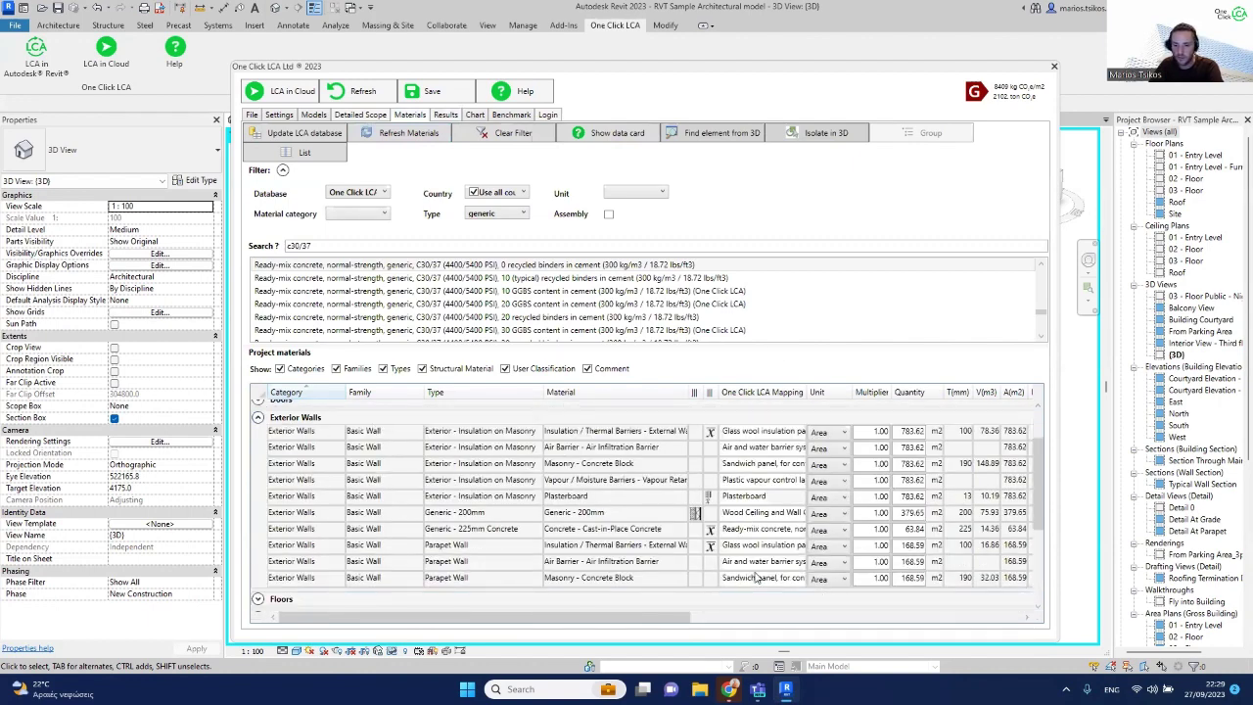
left_click(769, 465)
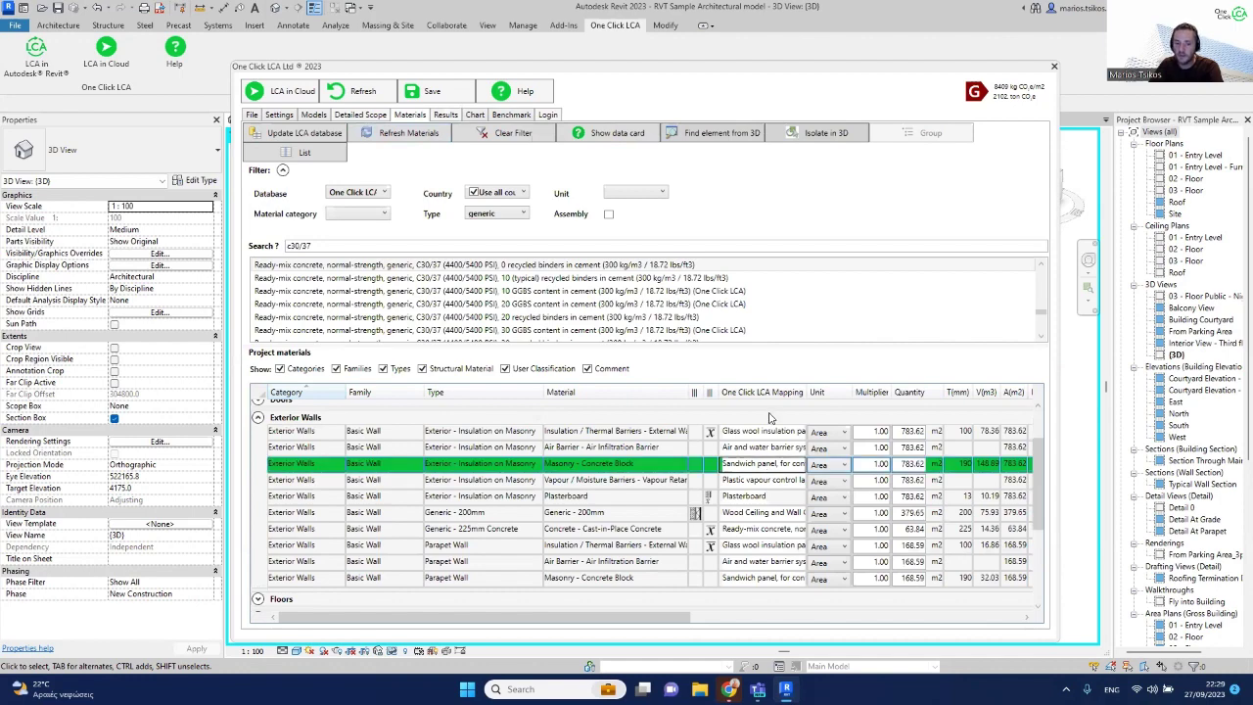
right_click(766, 545)
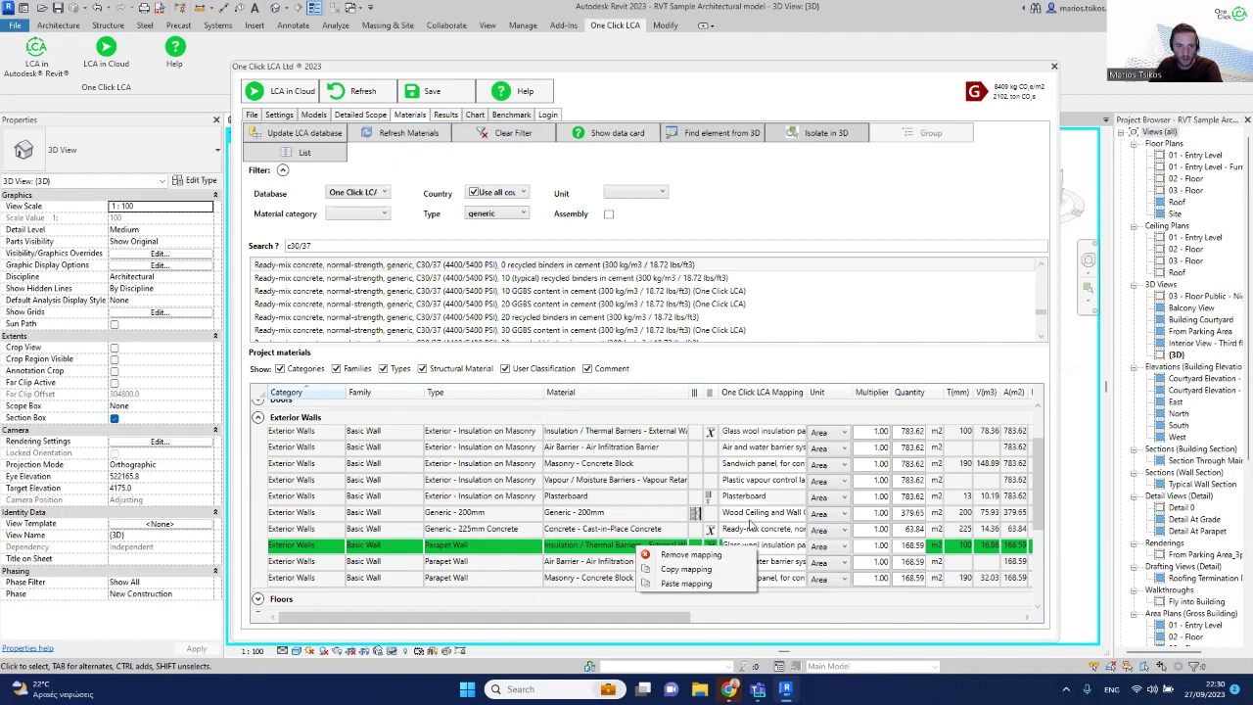
- Look through the material results, the embodied carbon chart and the benchmark parameters
left_click(445, 115)
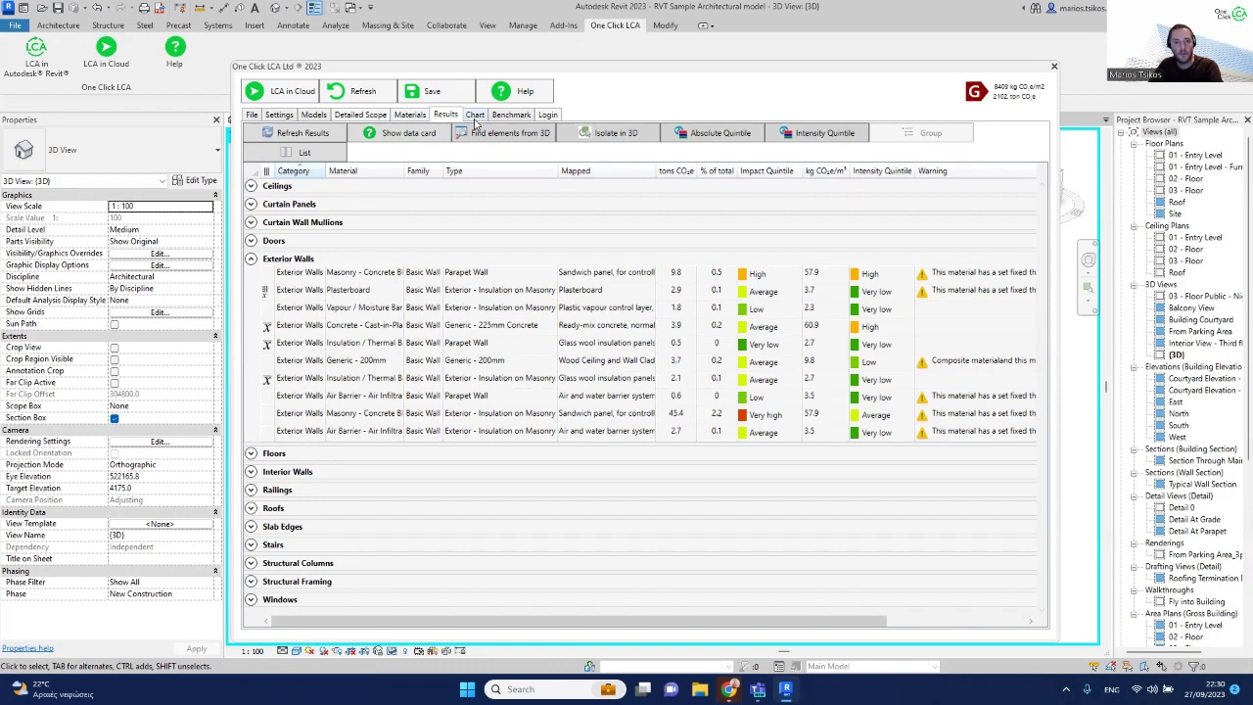
left_click(475, 116)
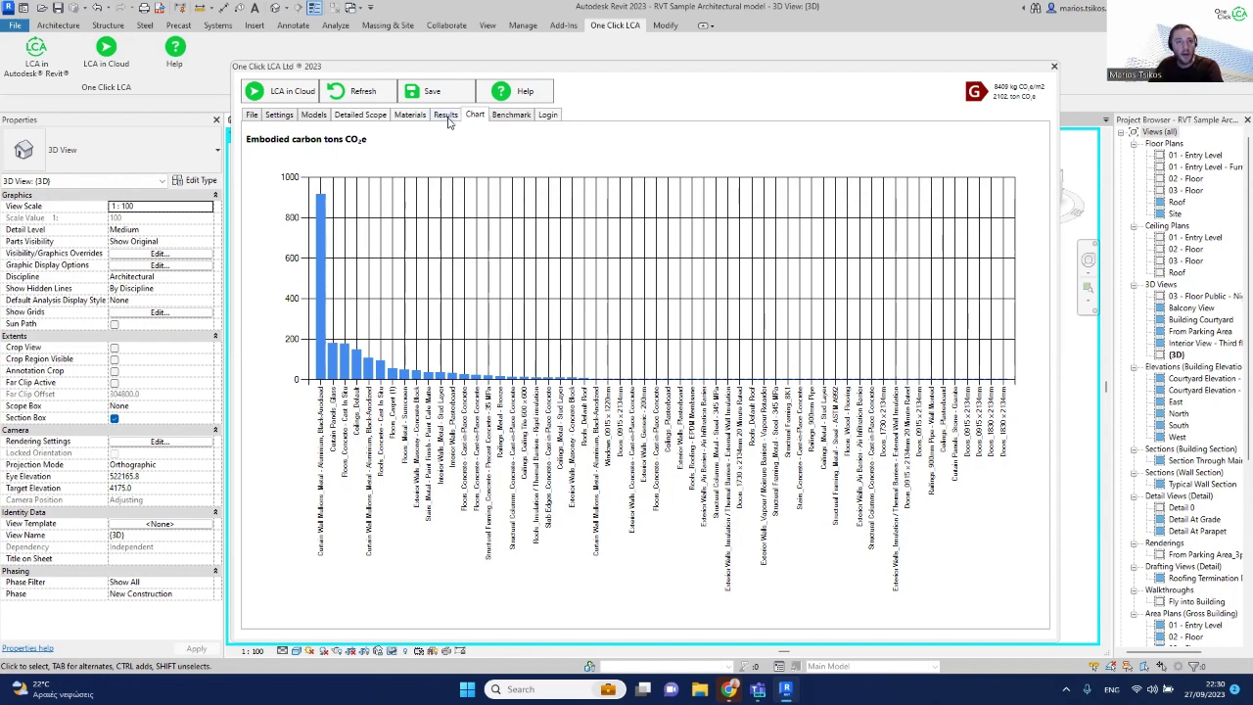
left_click(512, 119)
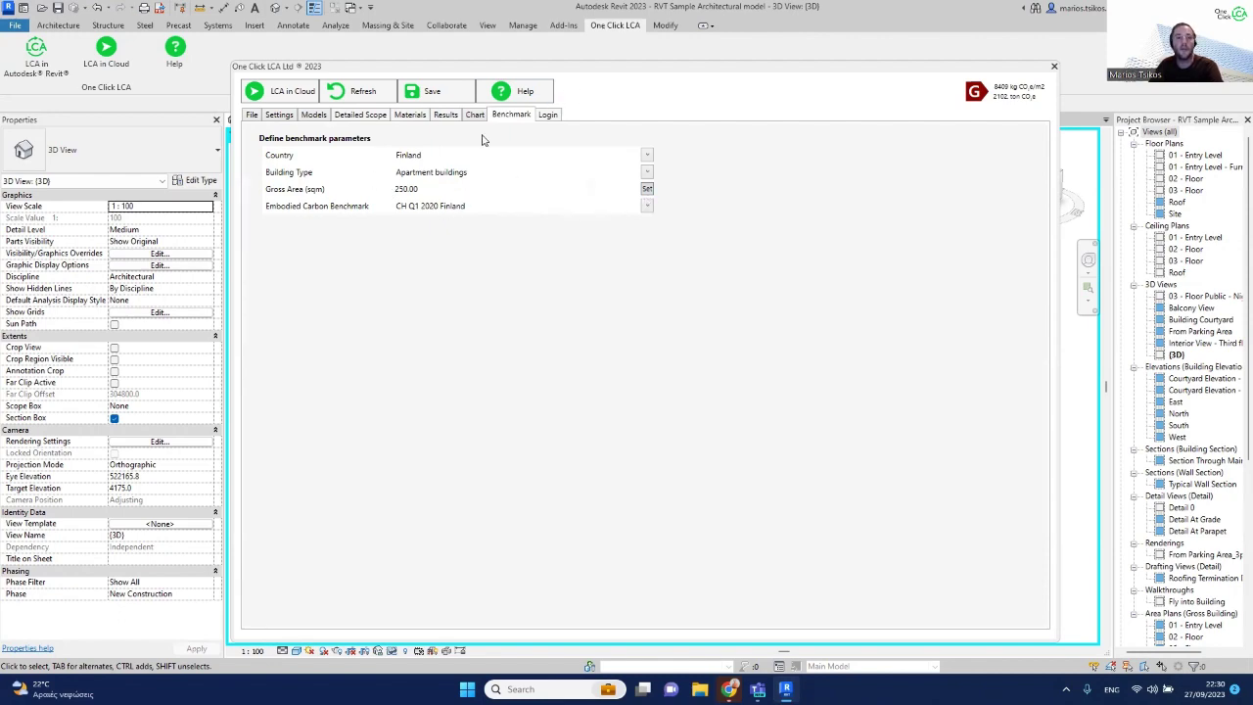
- Find the project materials of the Concrete Deck - Tapered Insulation roof picked in the 3D view, review them, and clear that filter
left_click(409, 115)
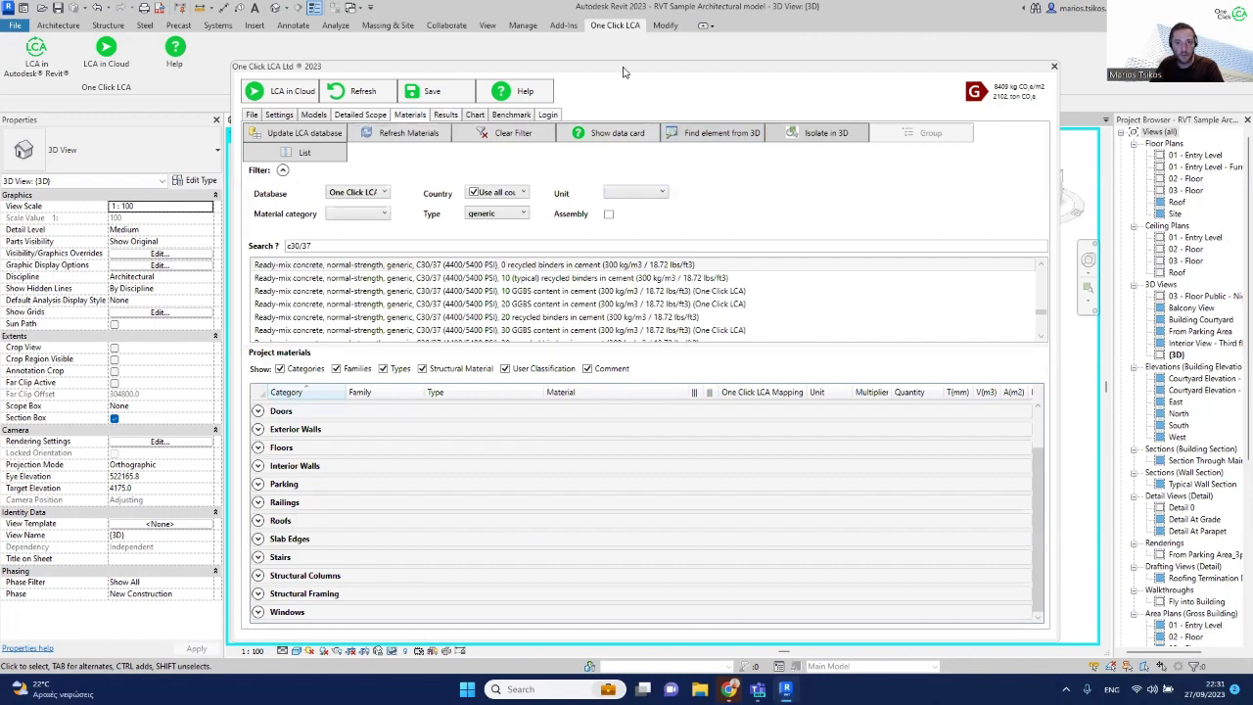
left_click_drag(640, 77, 1131, 218)
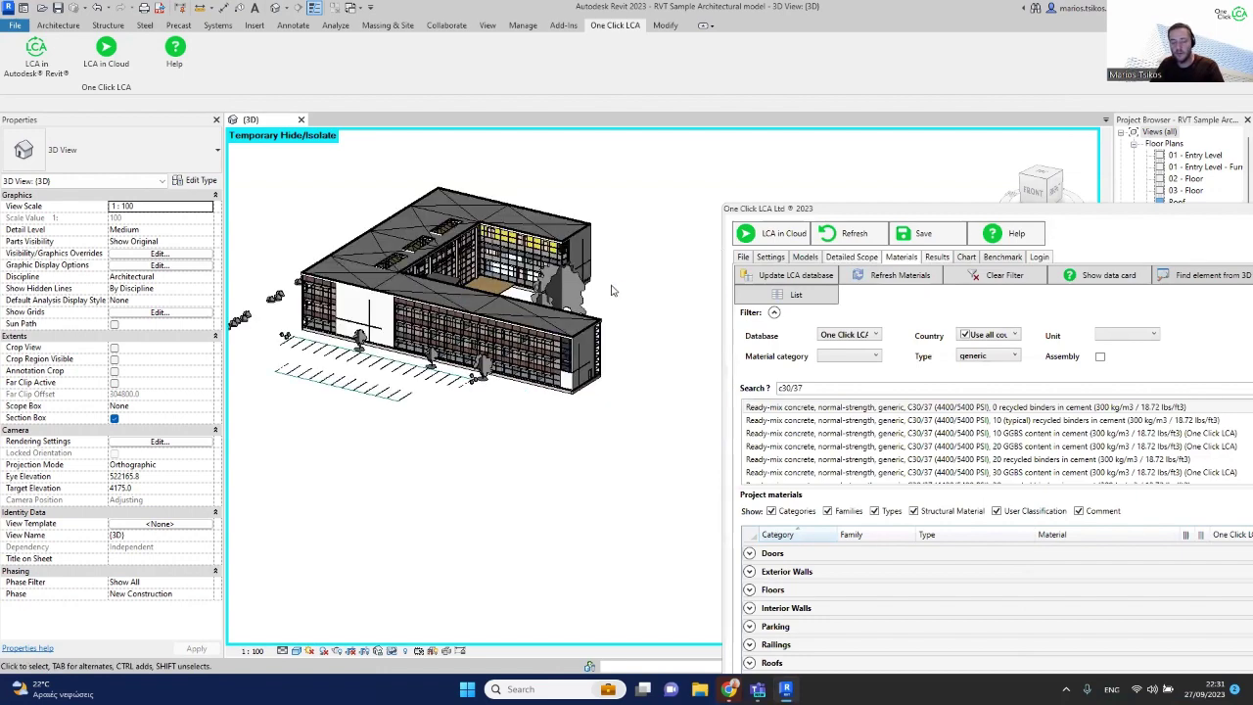
left_click(358, 275)
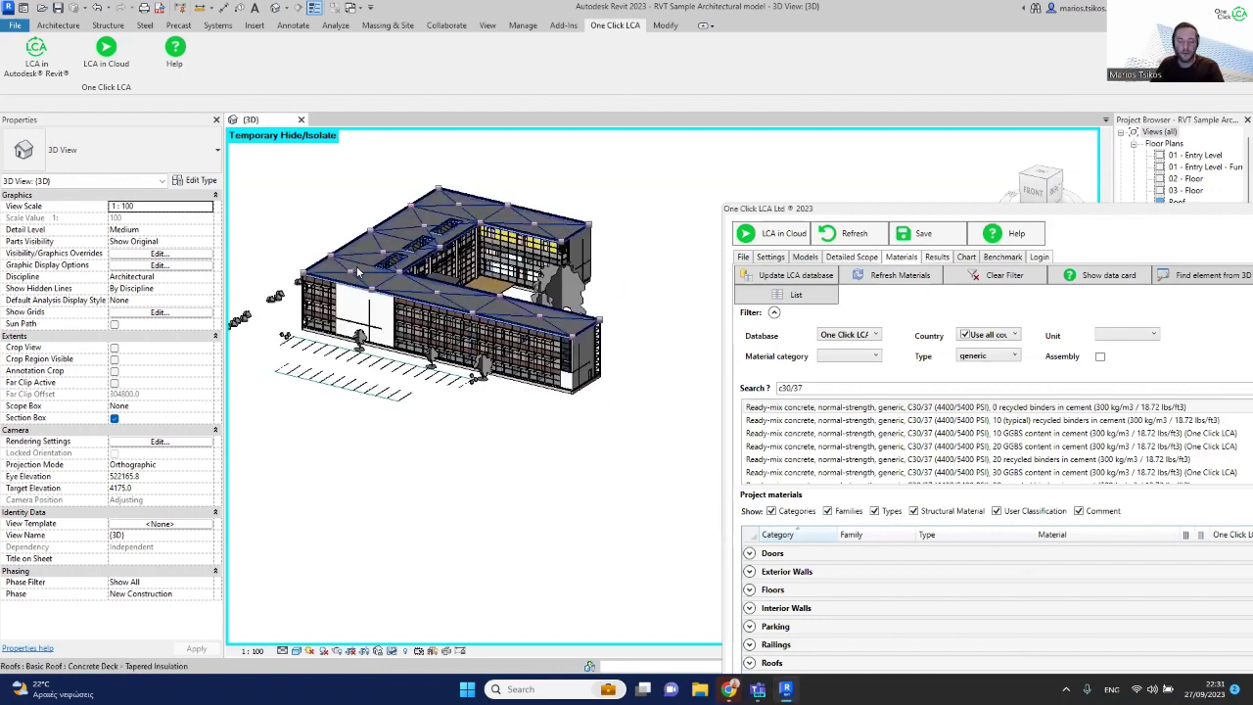
left_click(367, 265)
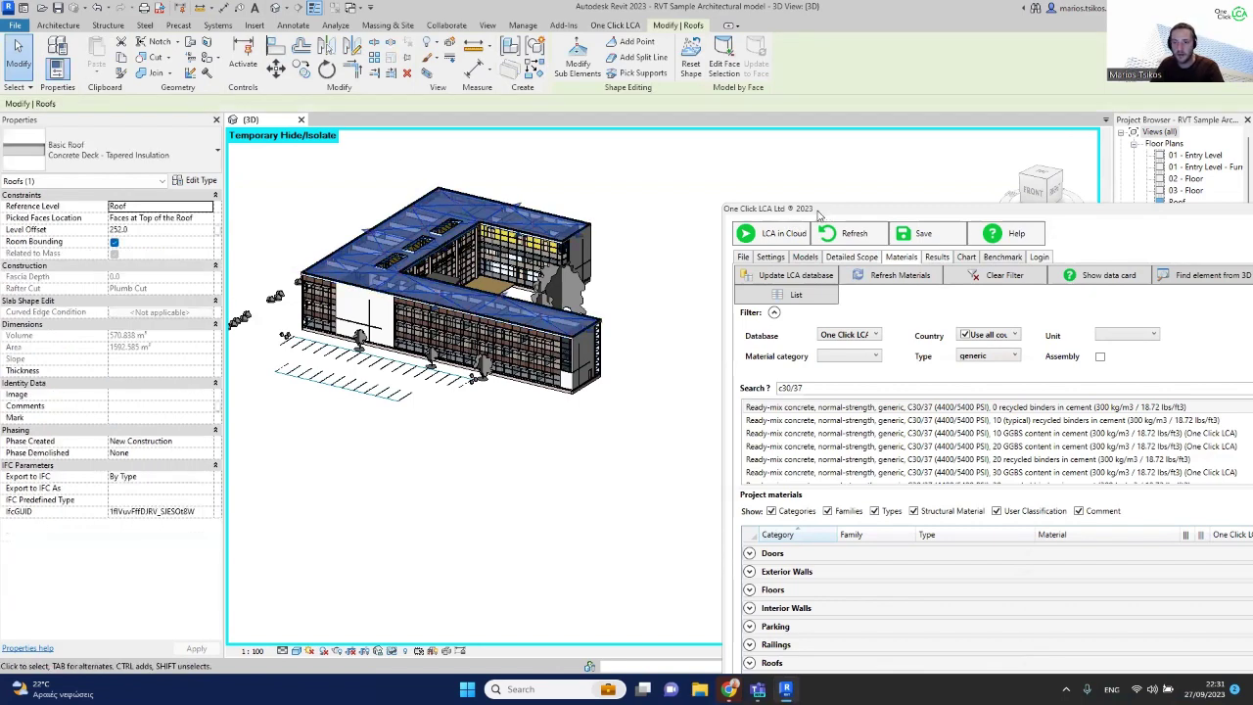
left_click_drag(818, 213, 526, 142)
left_click(898, 206)
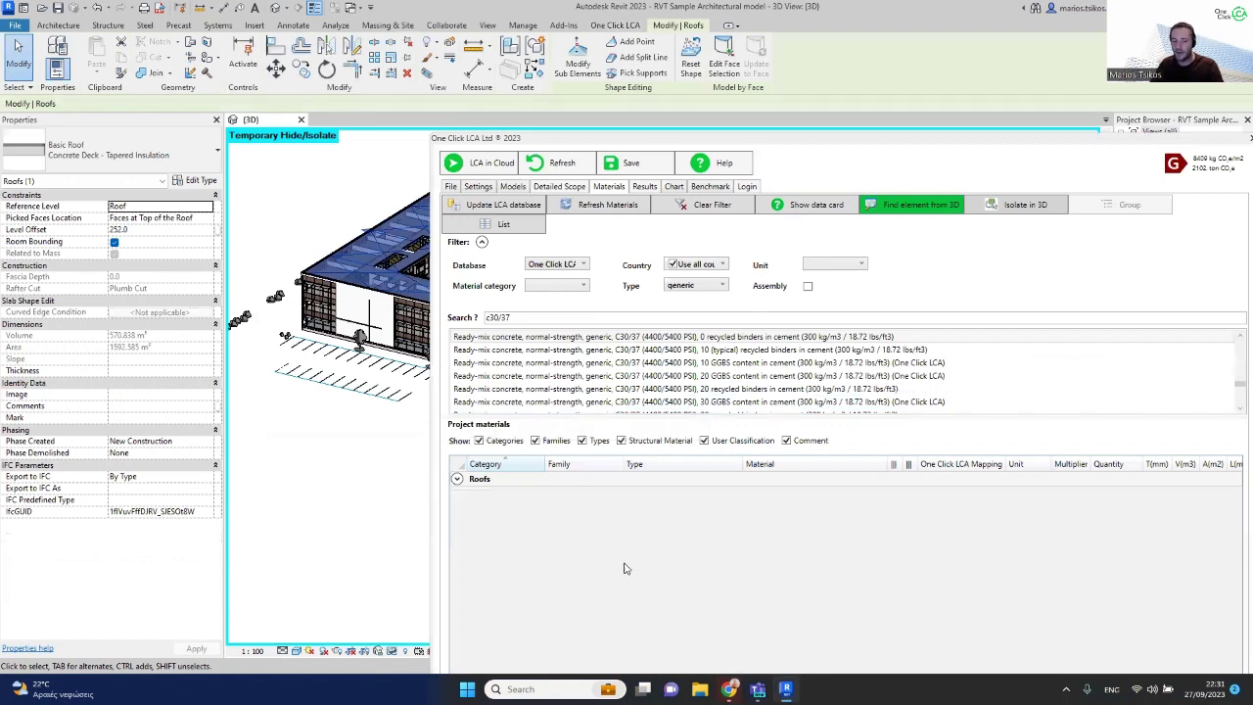
left_click(456, 479)
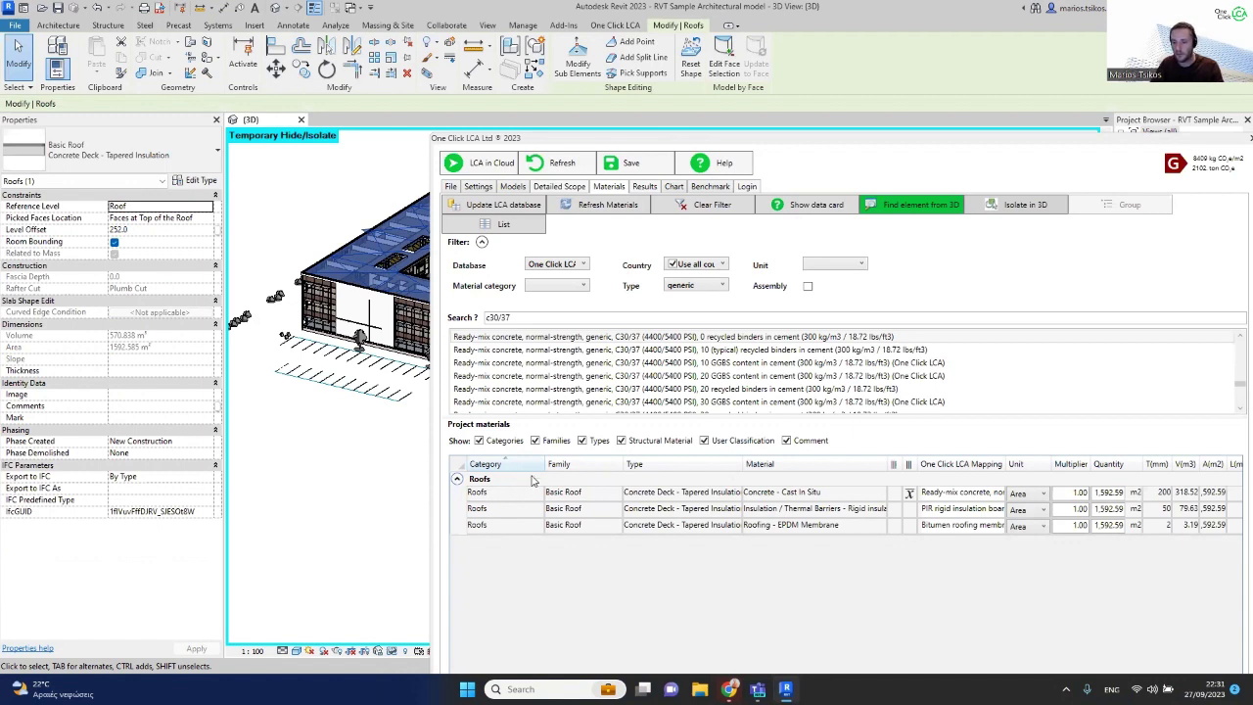
left_click(941, 205)
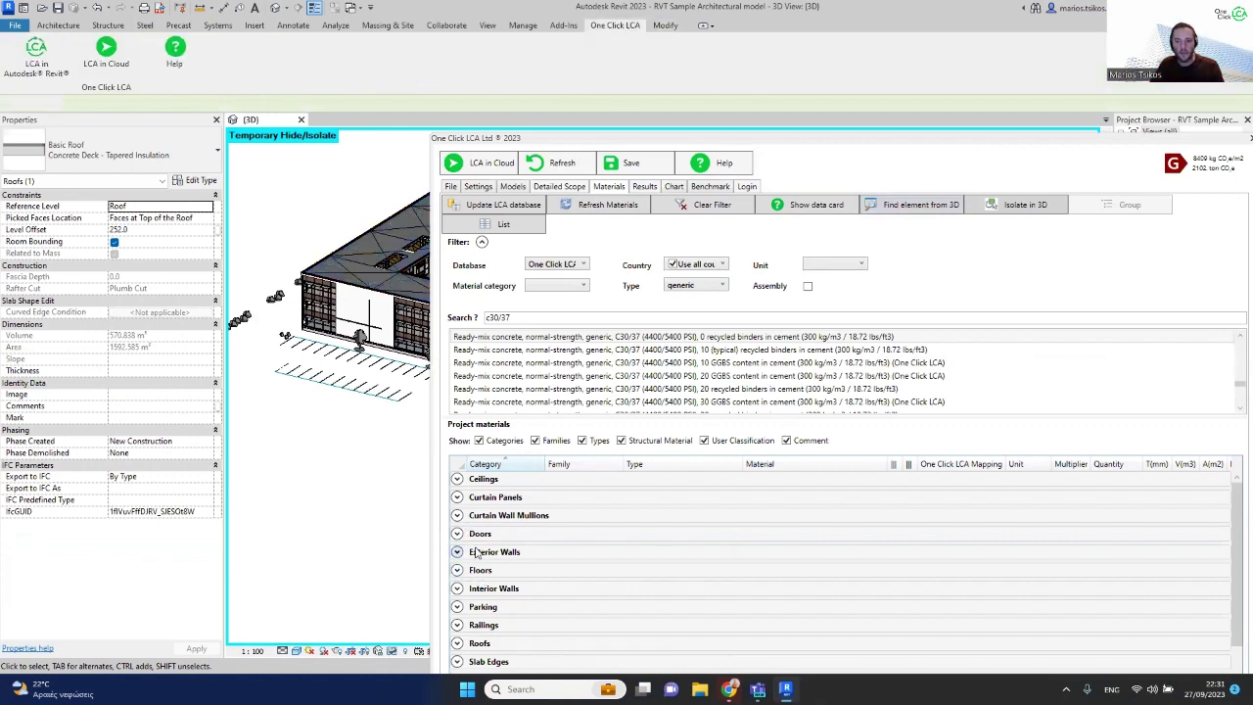
- Isolate in 3D the elements that contain the Plasterboard of the Exterior - Insulation on Masonry walls
left_click(480, 553)
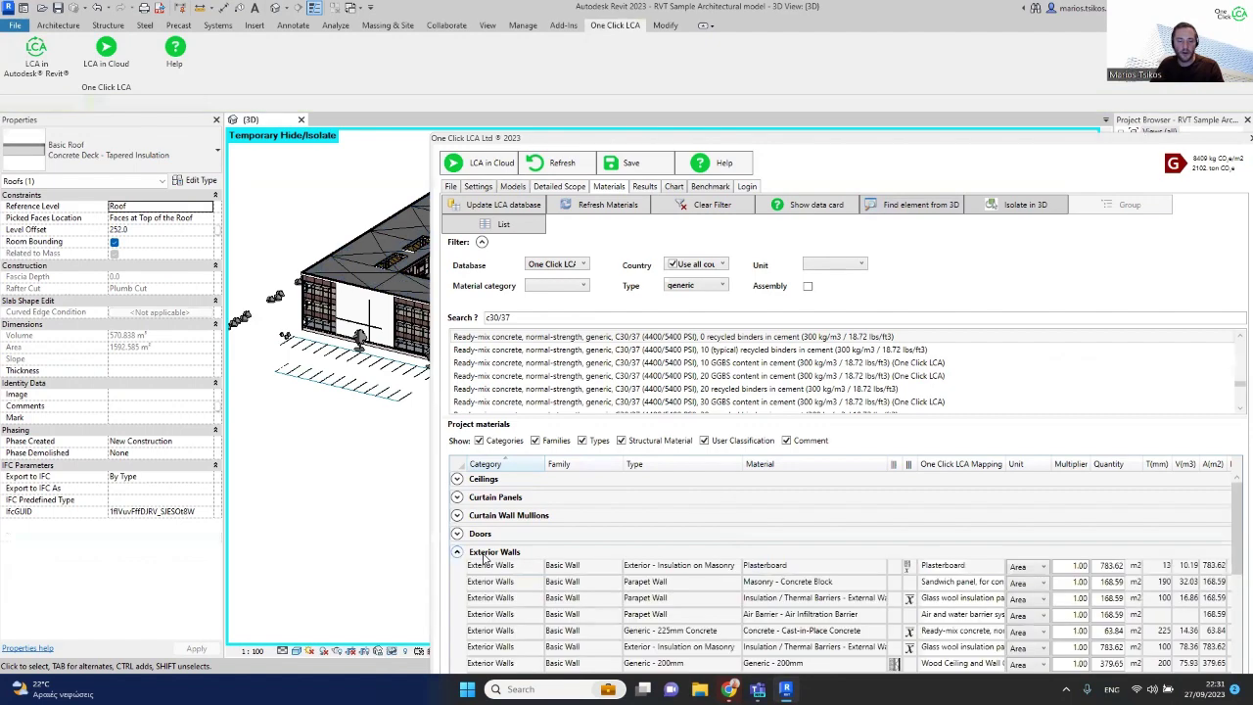
left_click(689, 568)
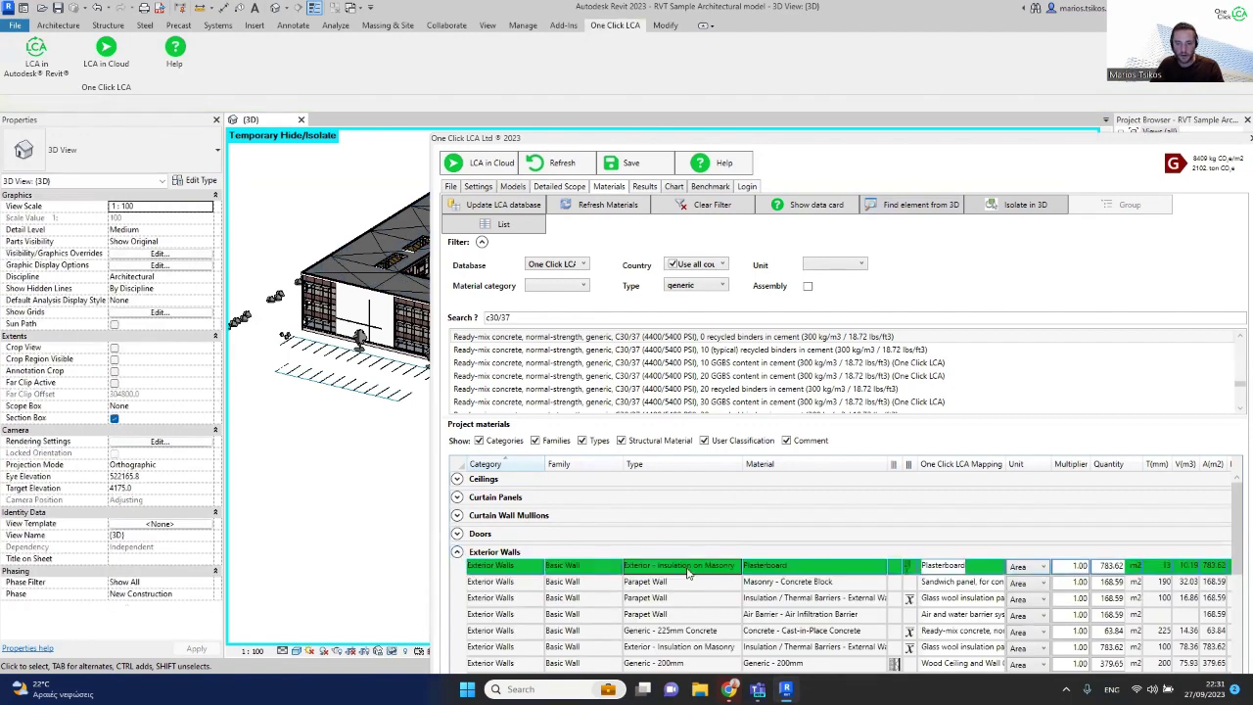
left_click(1034, 216)
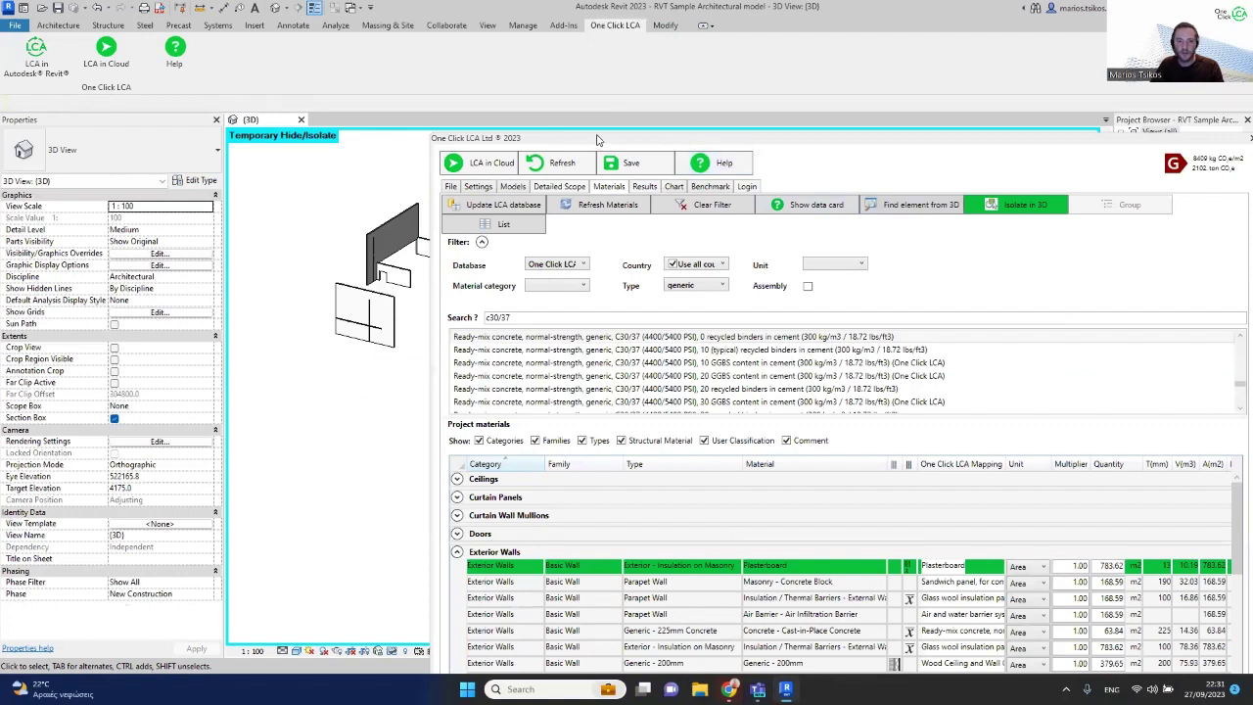
left_click_drag(597, 140, 931, 183)
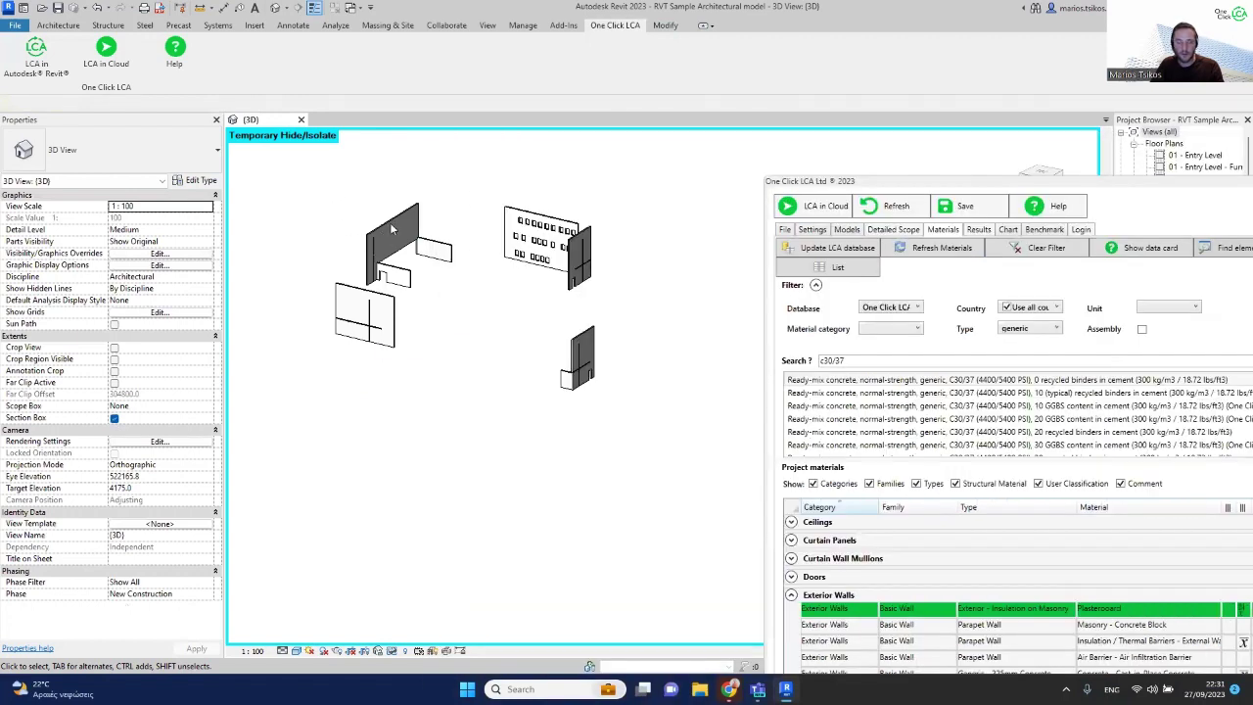
- Inspect the type properties of the isolated exterior wall with window openings, and turn off the 3D isolation
left_click(548, 235)
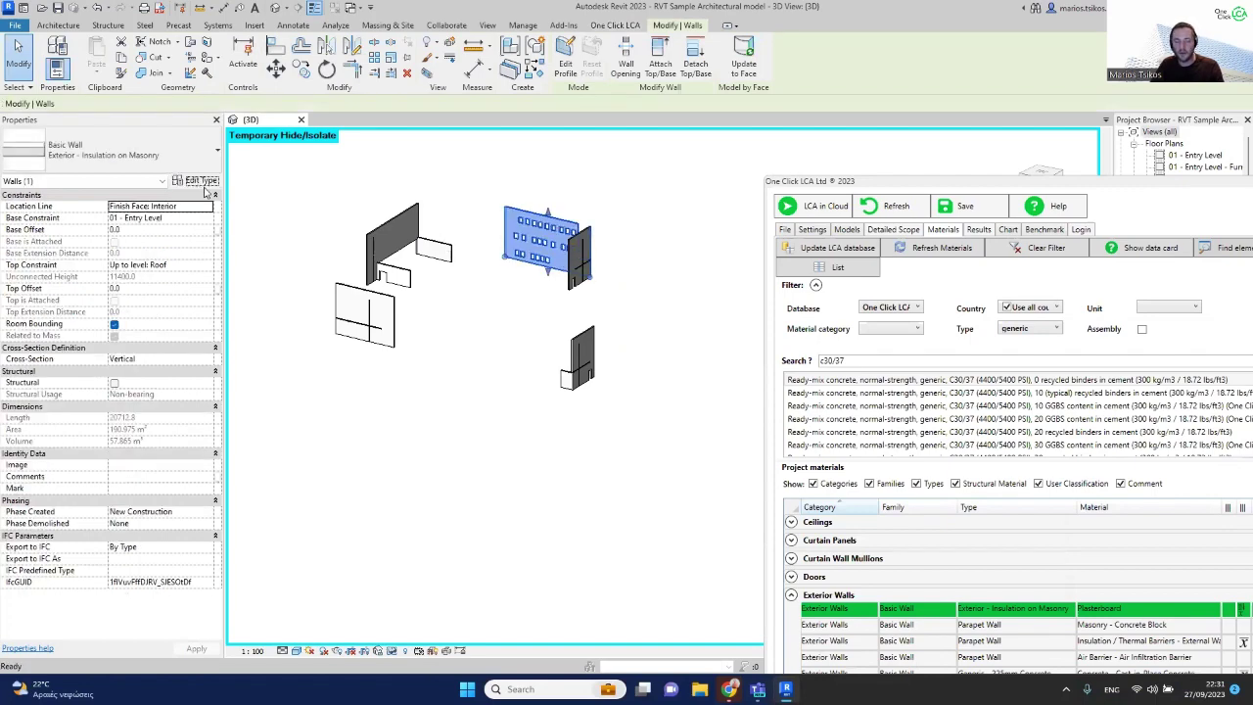
left_click(198, 182)
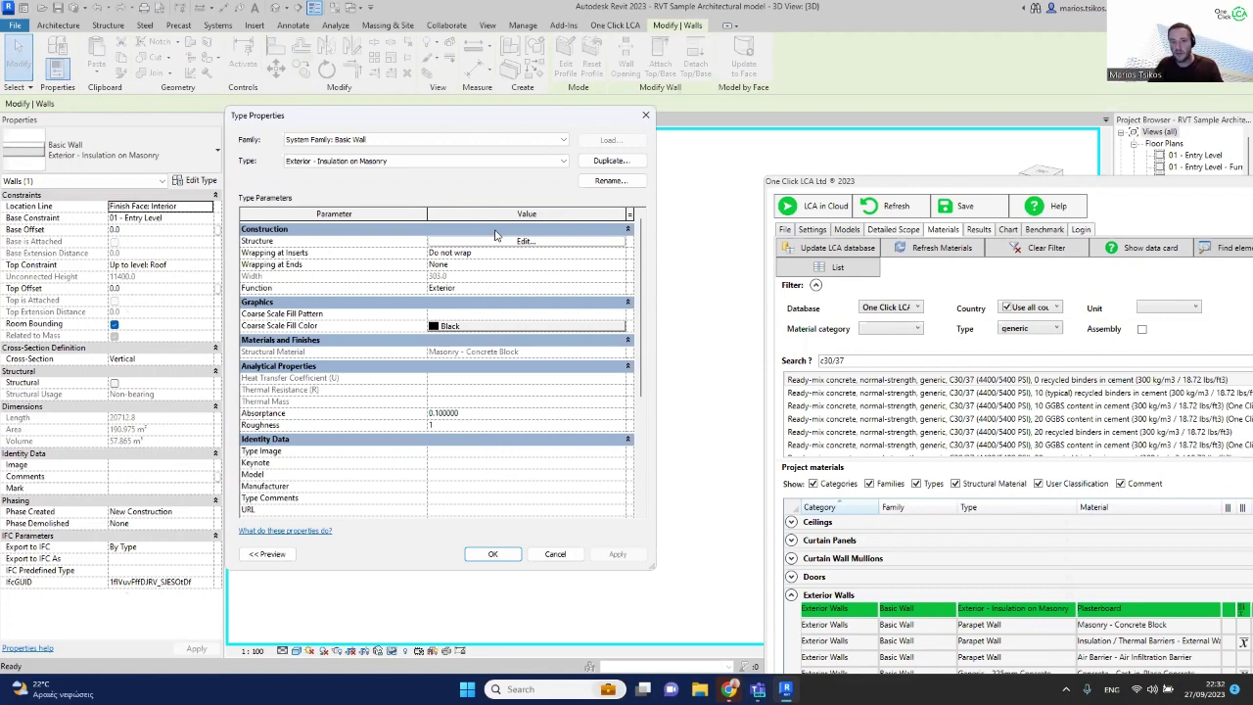
left_click(645, 114)
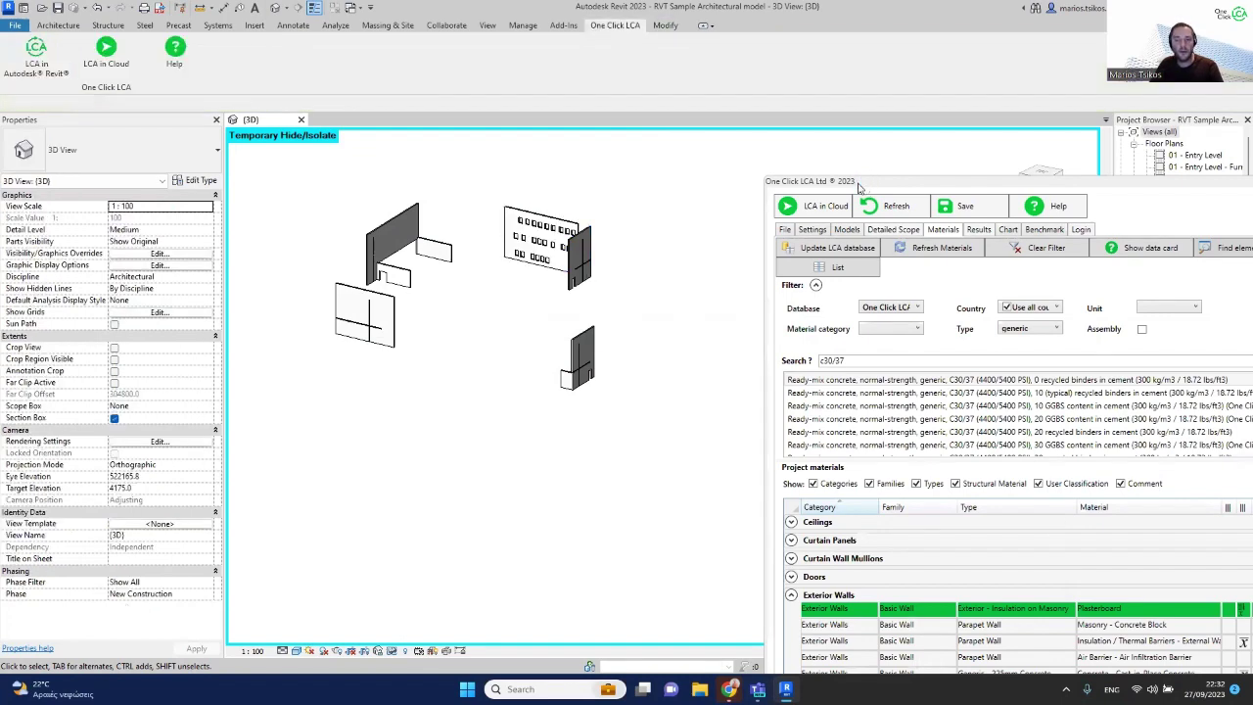
double_click(858, 188)
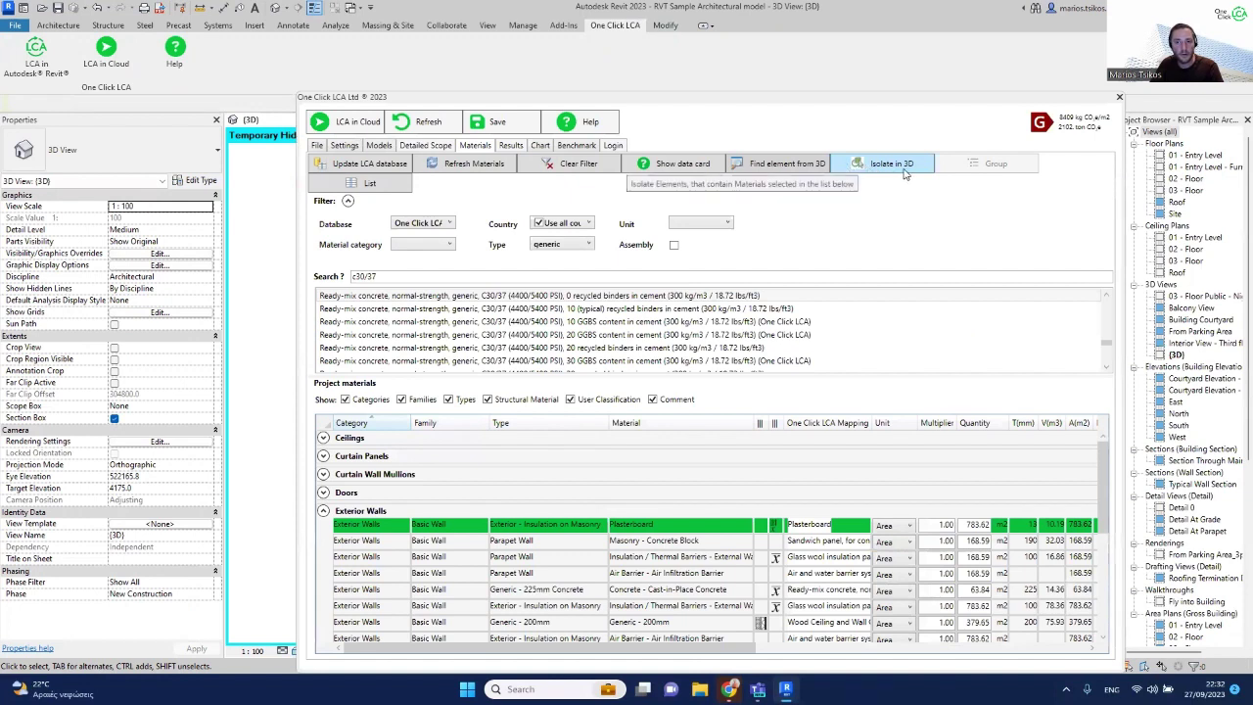
left_click(884, 164)
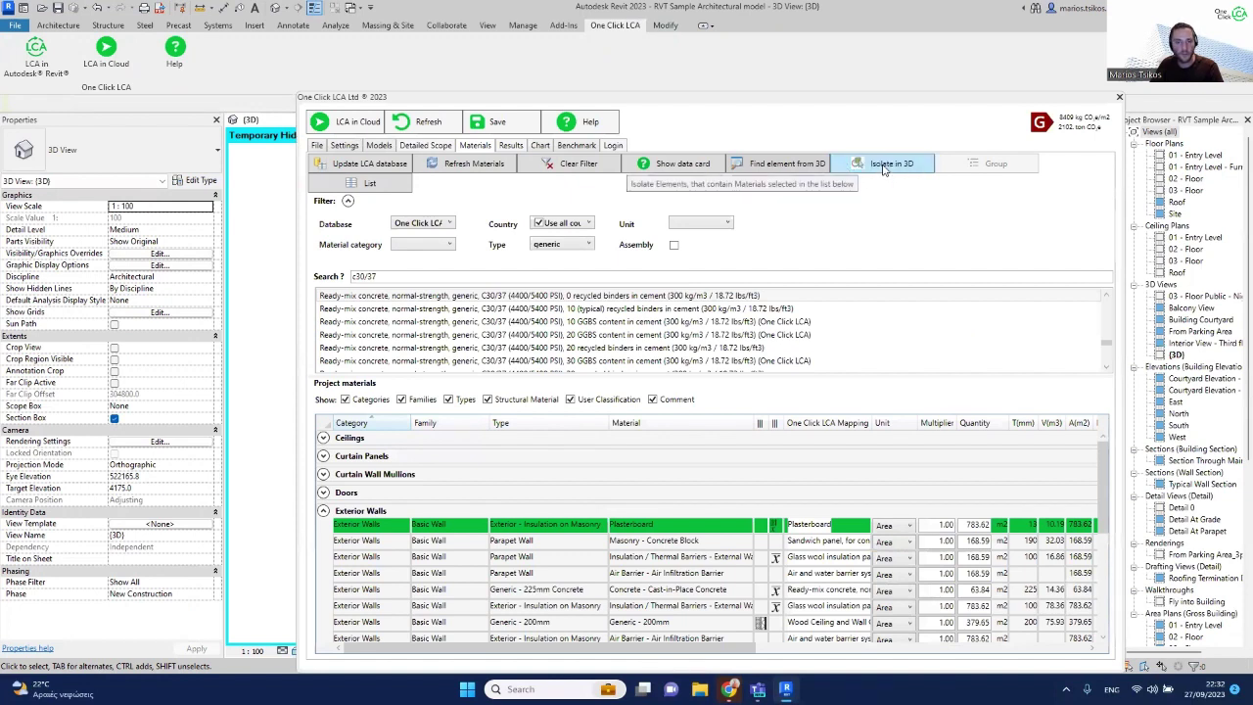